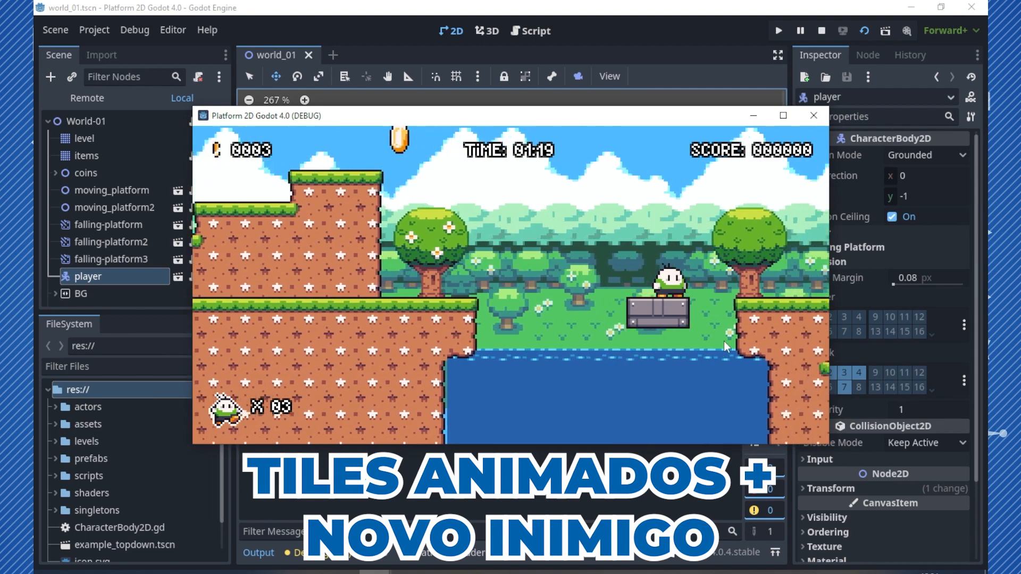
Play-test the running level, stomping enemies, riding the moving platform over the water and jumping toward the coins
key("space")
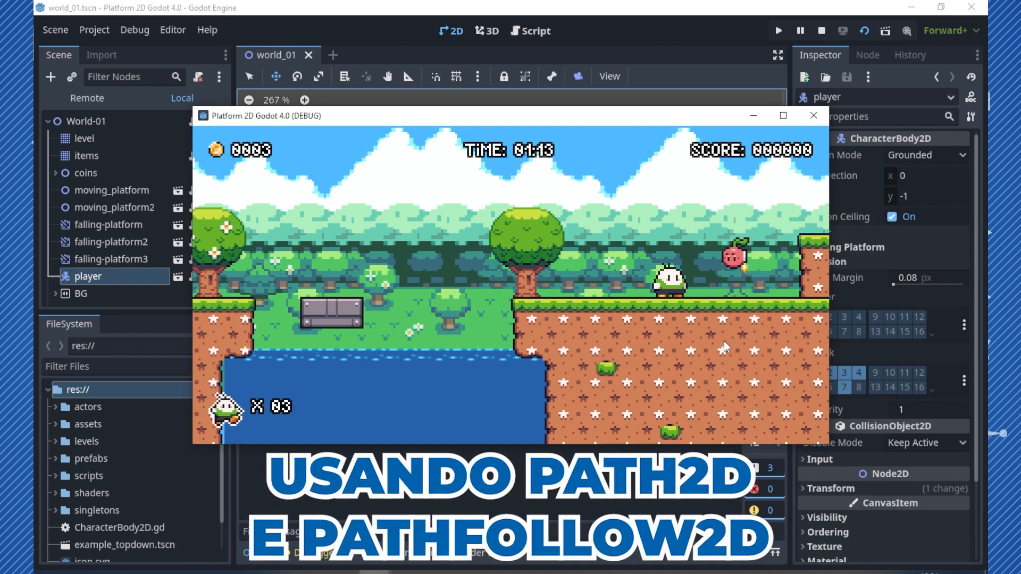
key("space")
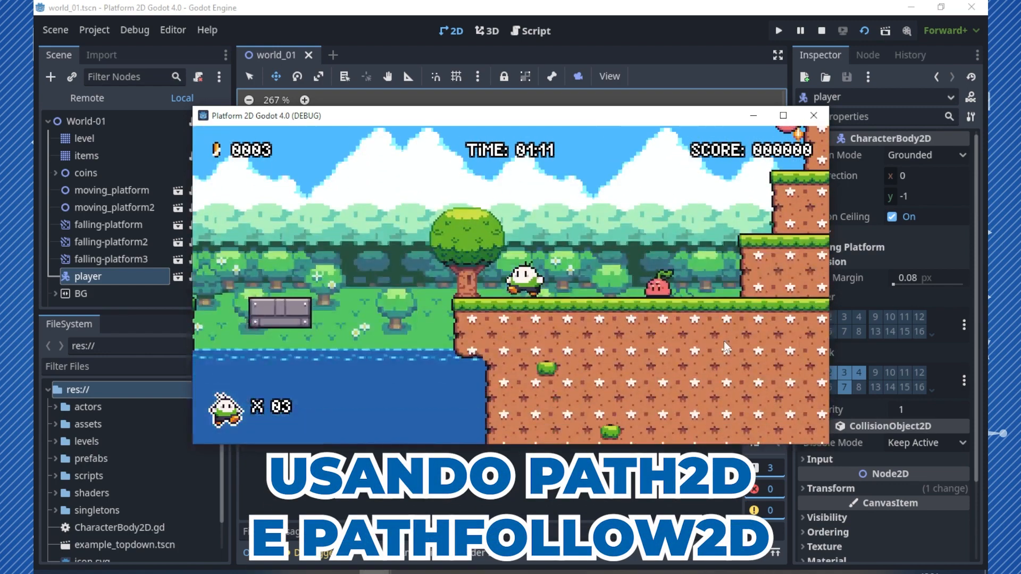
key("space")
key("Right")
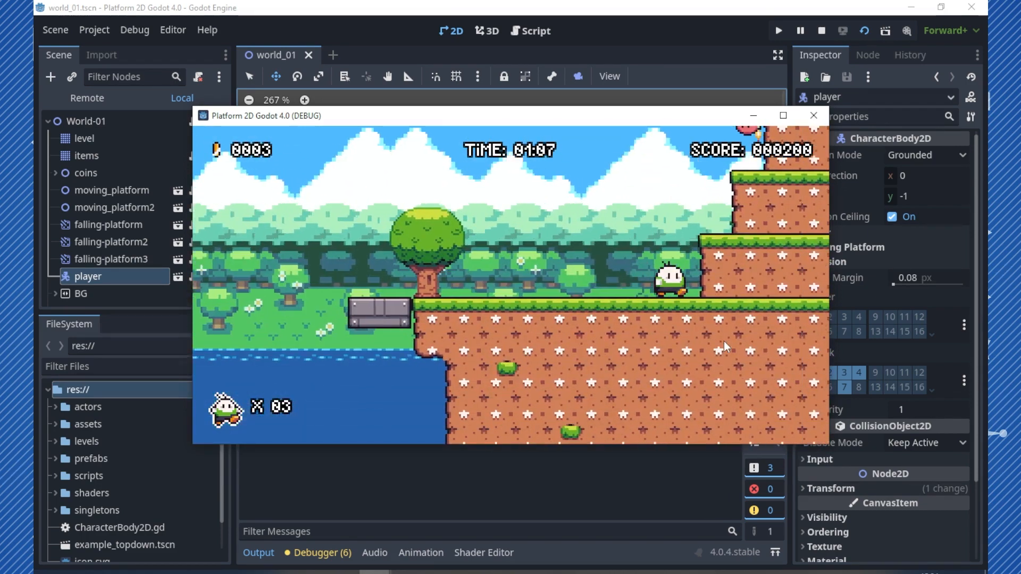
key("Left")
key("space")
key("Left")
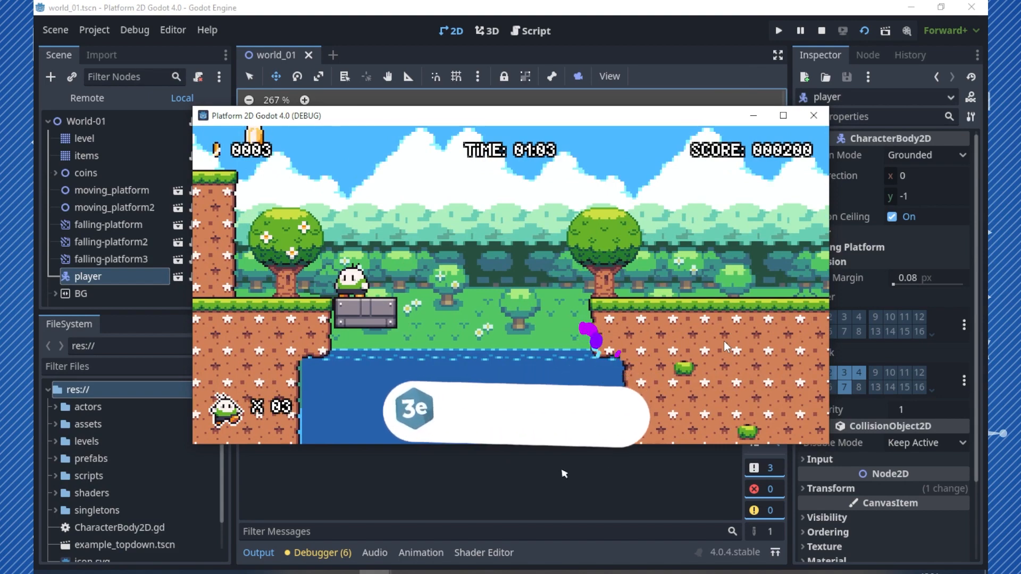
key("Right")
key("space")
key("Right")
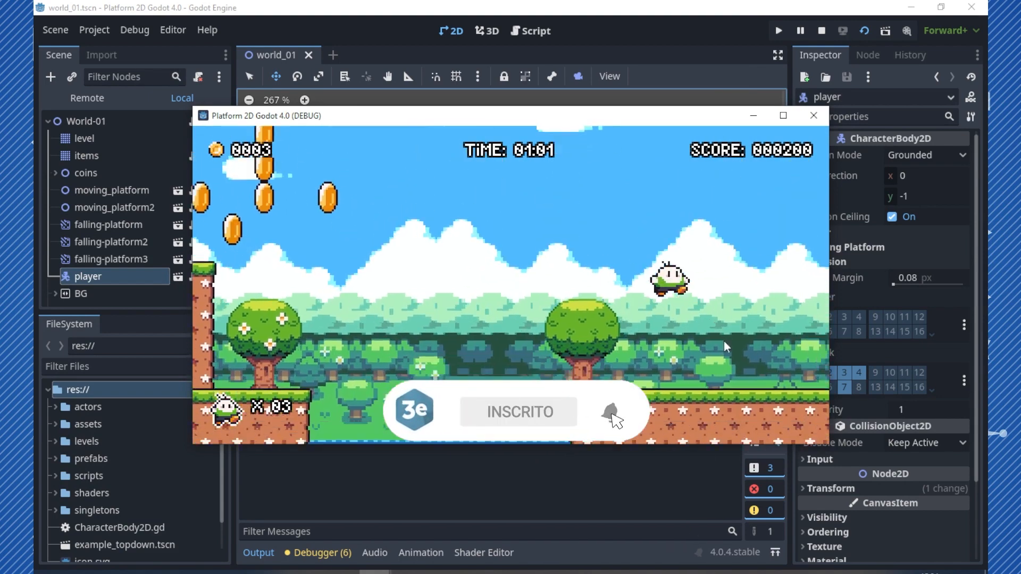
key("space")
key("Right")
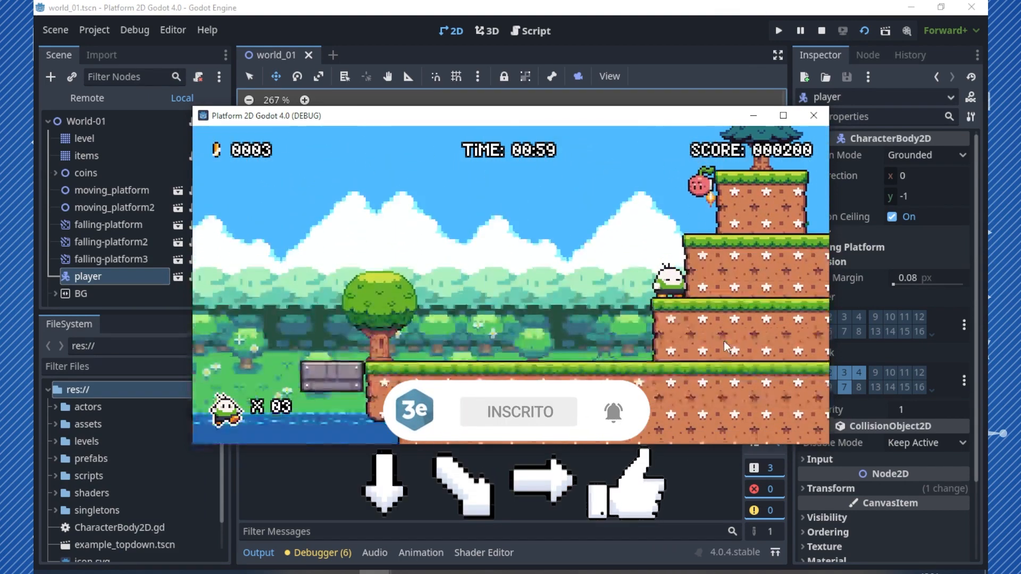
key("space")
key("Left")
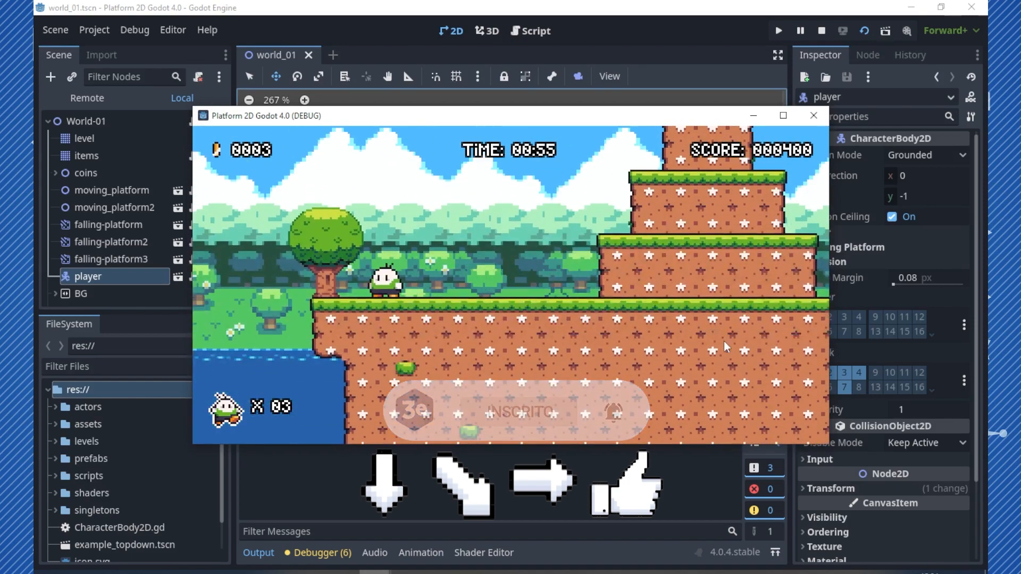
key("Left")
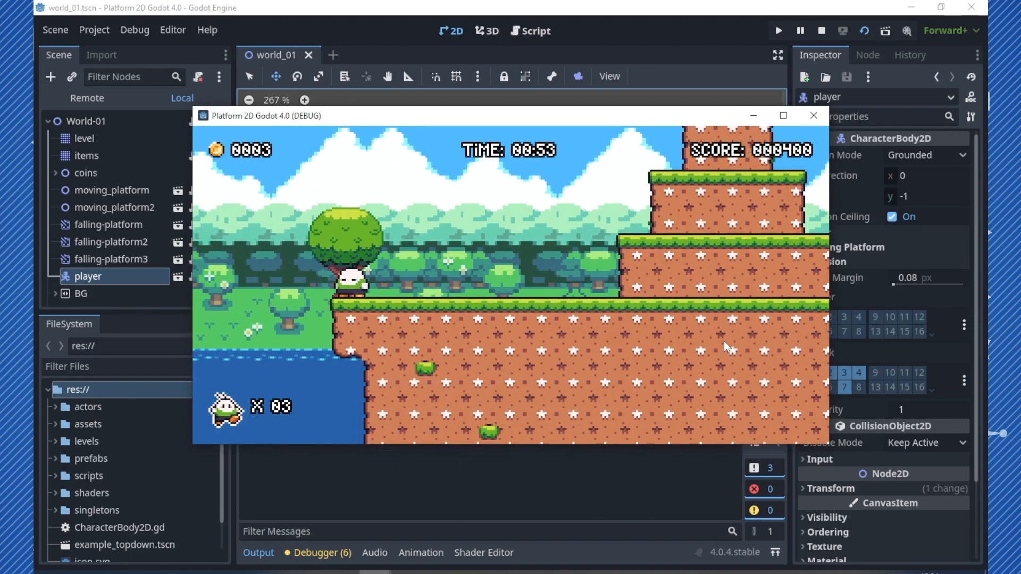
key("Left")
key("space")
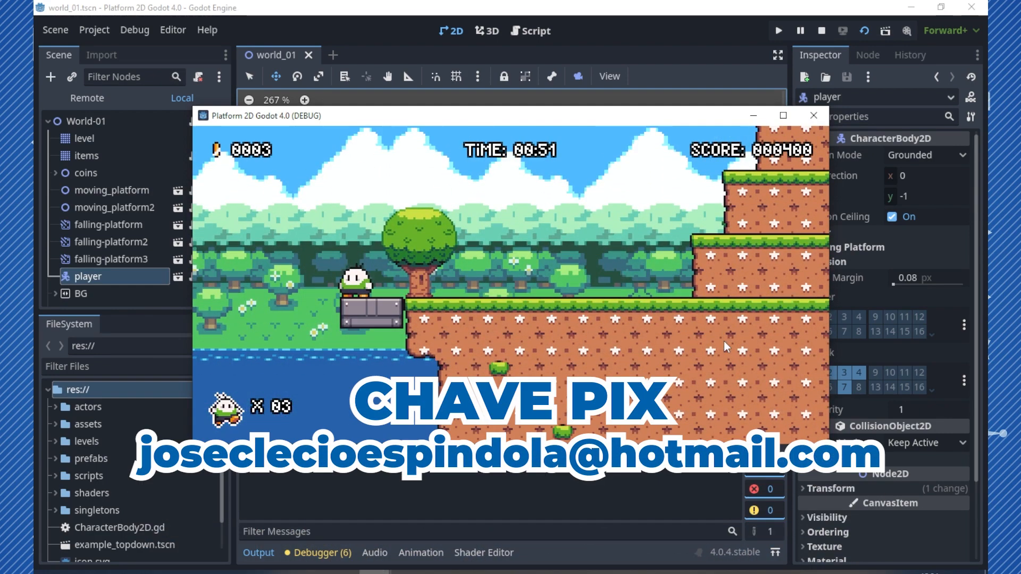
key("Right")
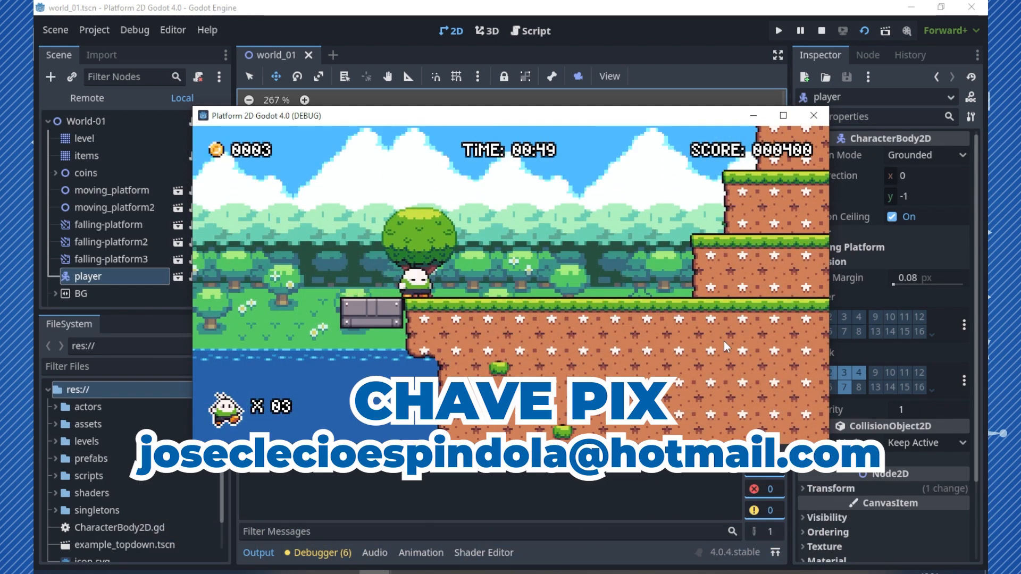
key("Left")
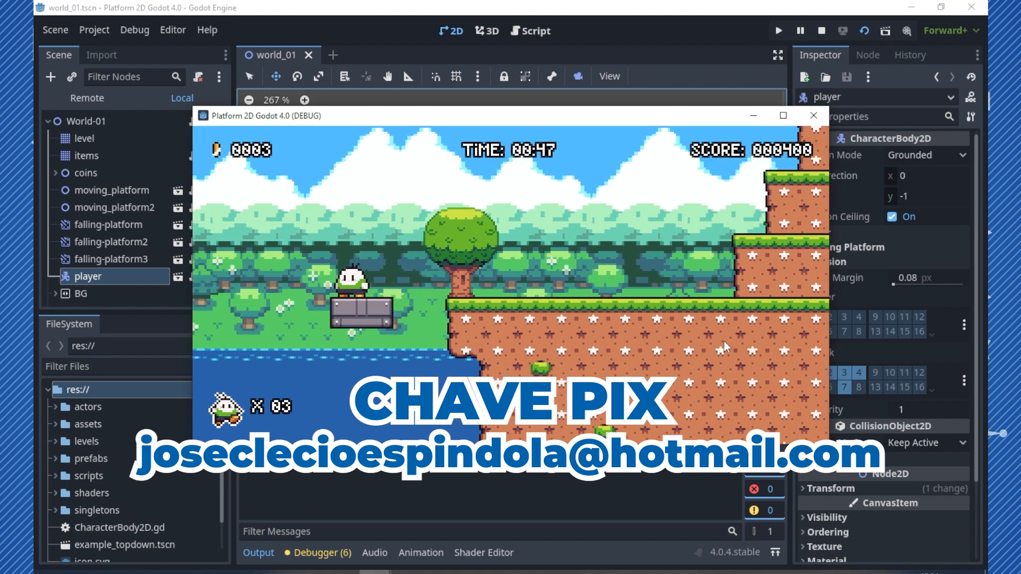
key("Left")
key("space")
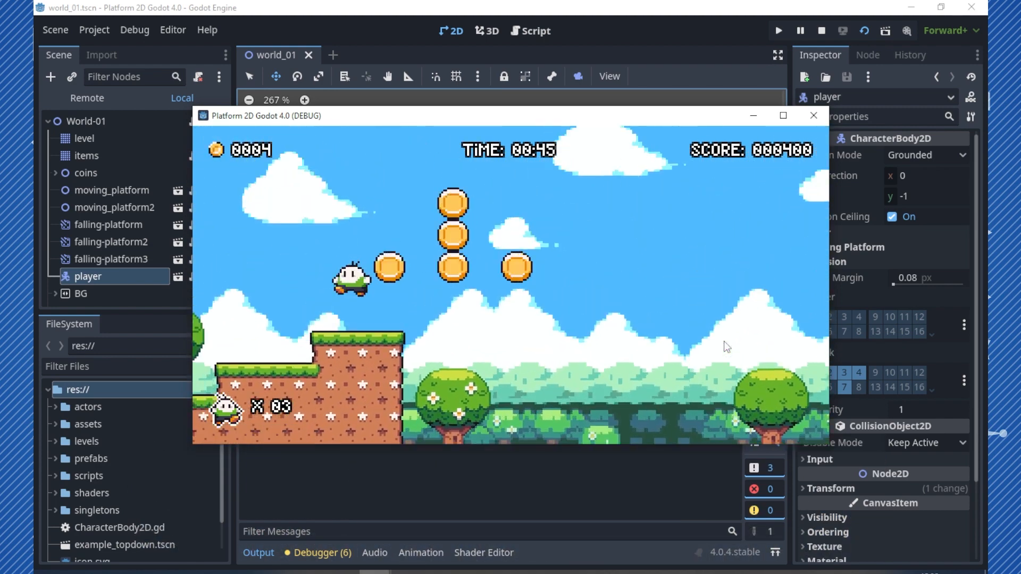
key("Right")
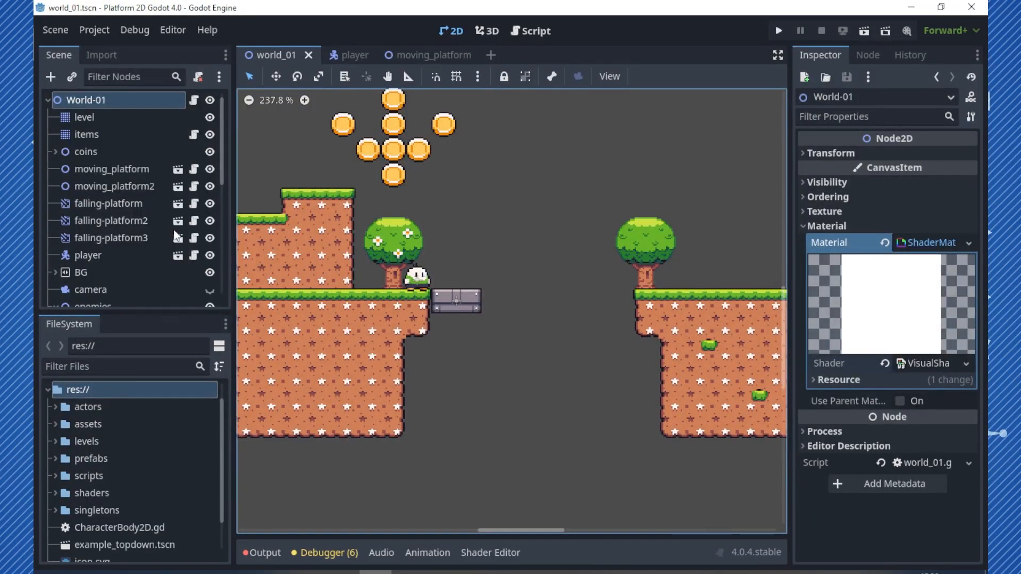
Nudge the player character slightly upward on the grass ledge beside the moving platform
double_click(128, 255)
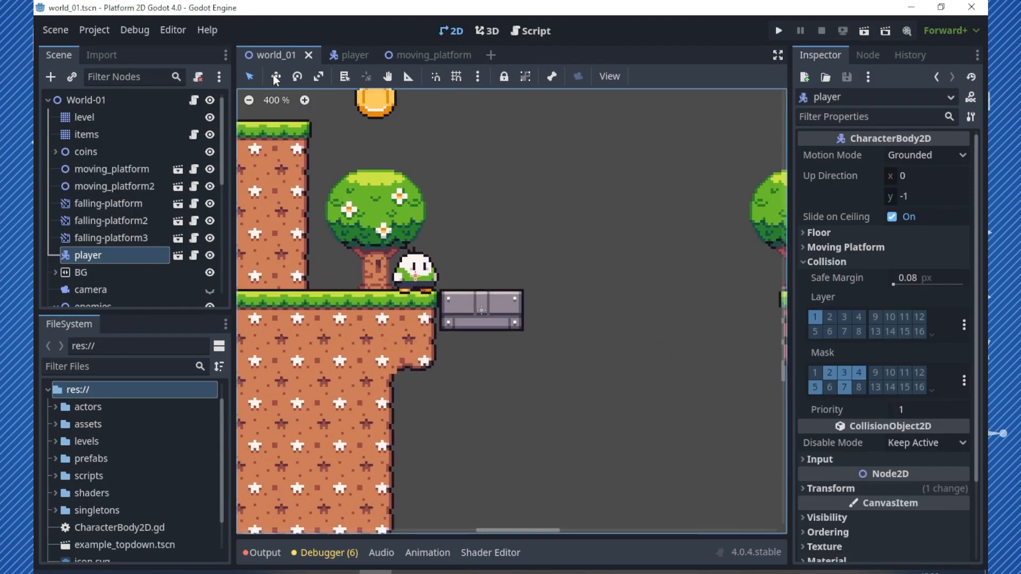
left_click(276, 77)
scroll(442, 259, "up", 2)
left_click_drag(417, 280, 417, 277)
scroll(497, 283, "down", 6)
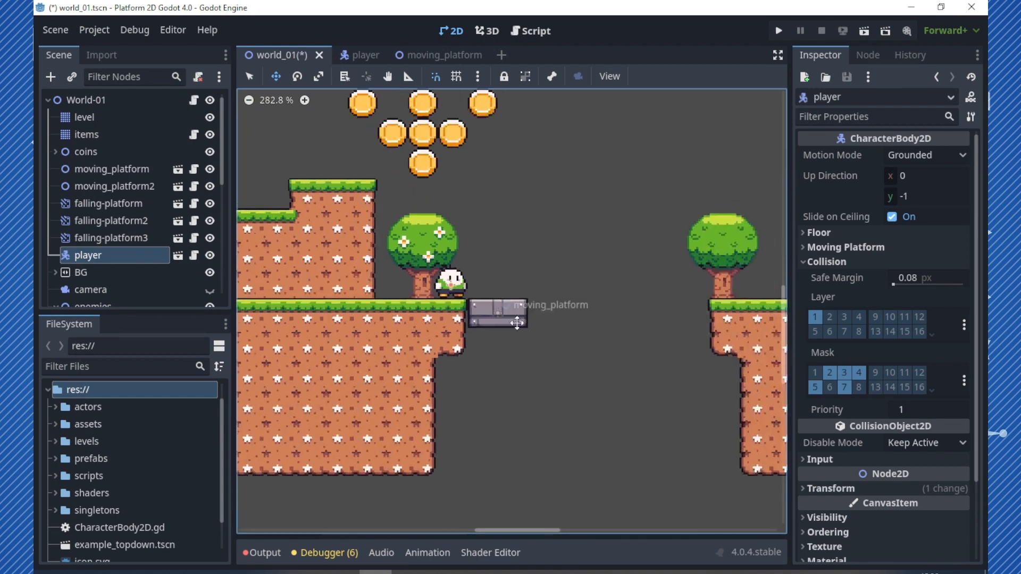
Open the level TileMap's tile set for editing and enlarge its editing area
middle_click_drag(581, 338, 485, 319)
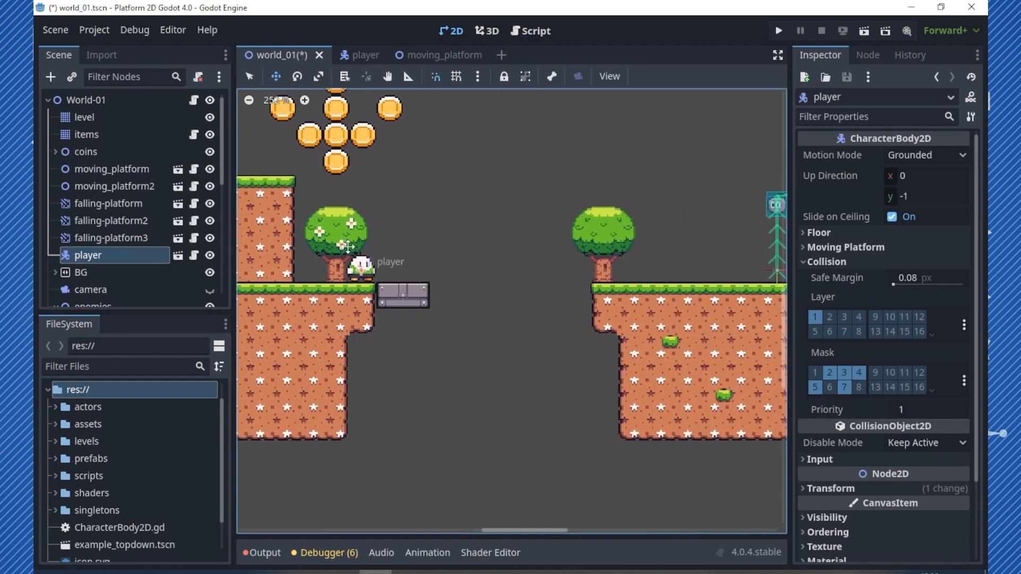
left_click(100, 118)
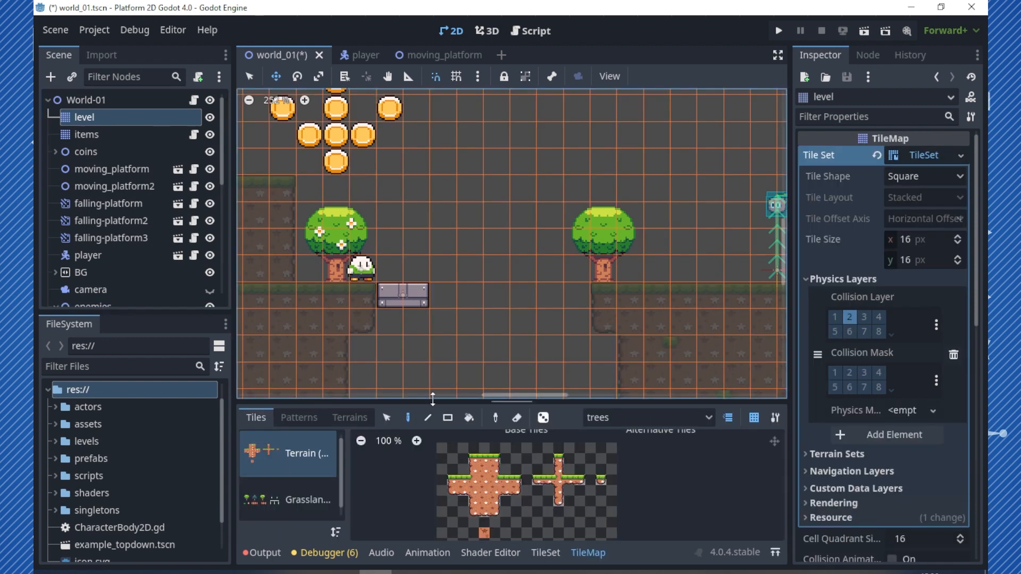
left_click_drag(437, 403, 452, 341)
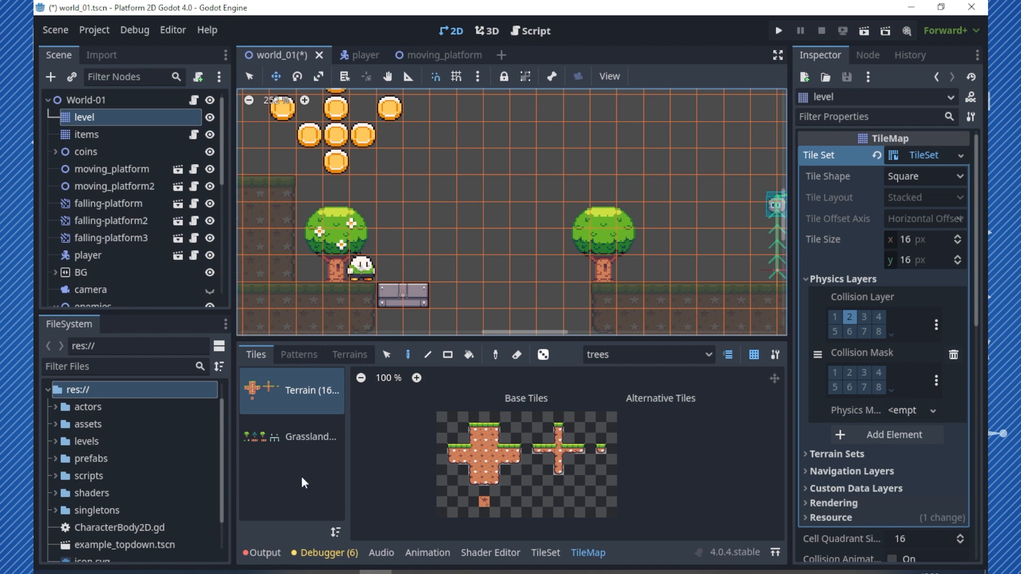
left_click(545, 552)
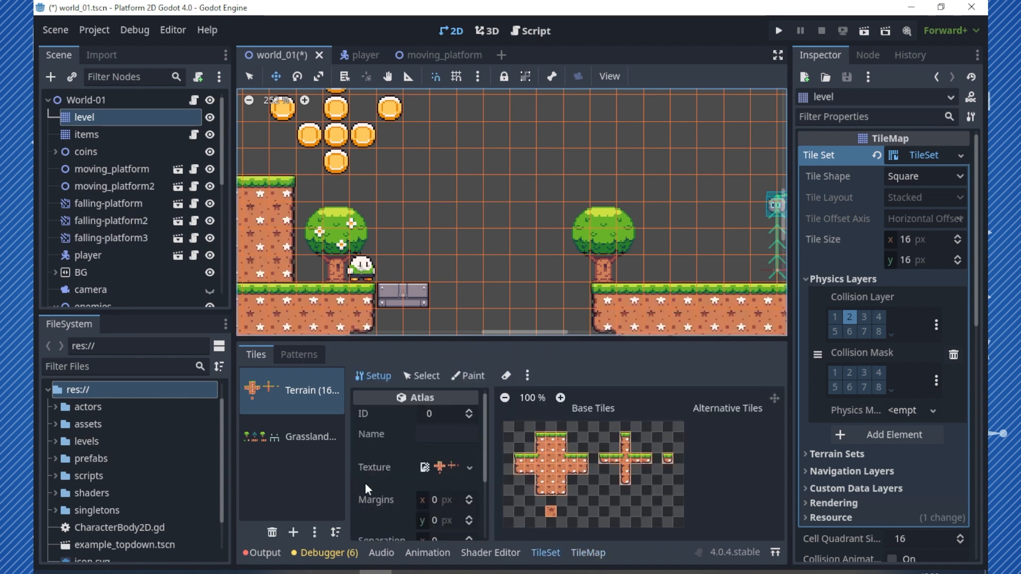
Find Water_frames (16 x 32).png in assets/Seasonal Tilesets/5 - Misc. universal tiles and inspect its texture
left_click(60, 424)
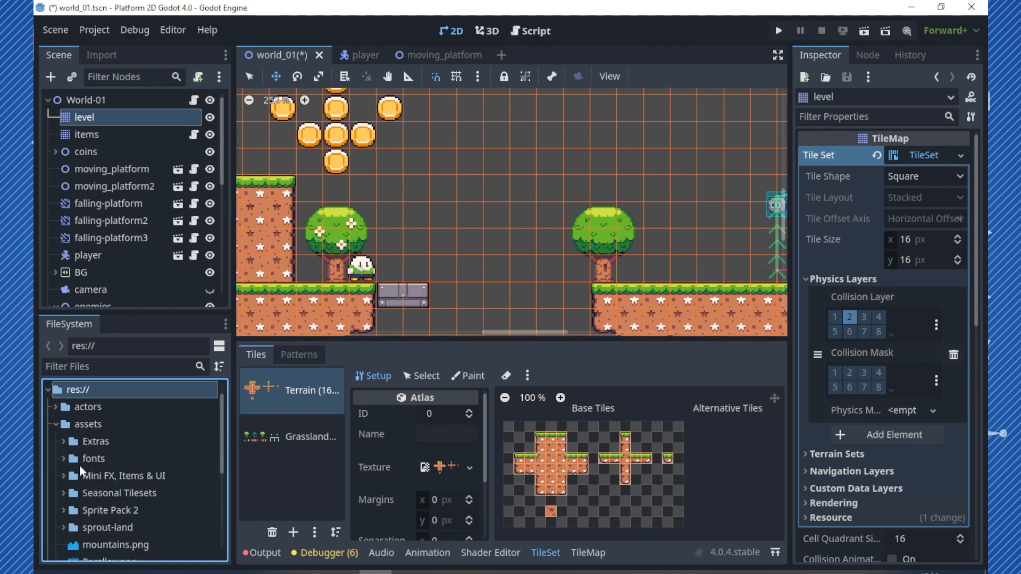
scroll(80, 473, "down", 2)
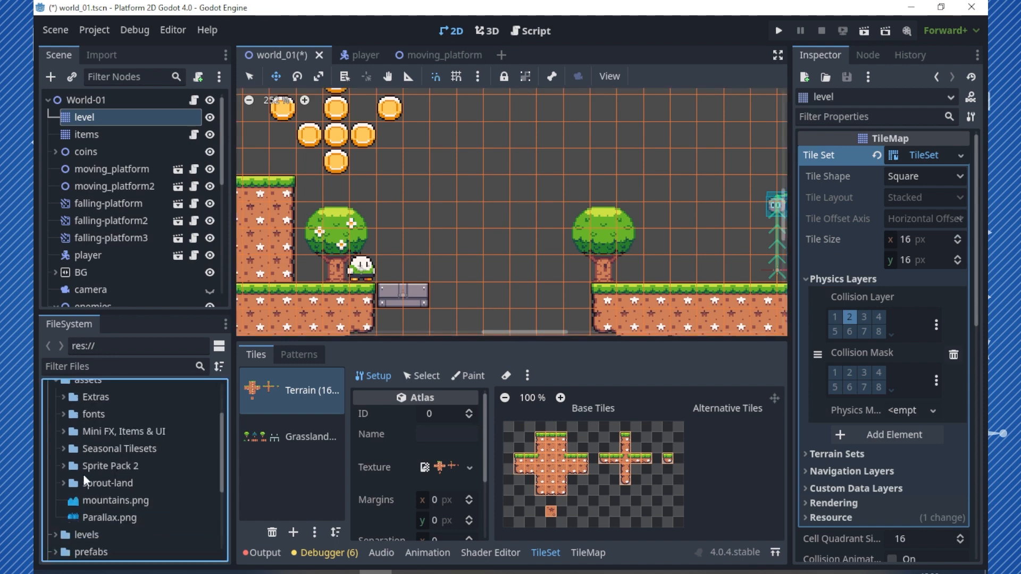
left_click(64, 448)
scroll(75, 459, "down", 2)
left_click(72, 420)
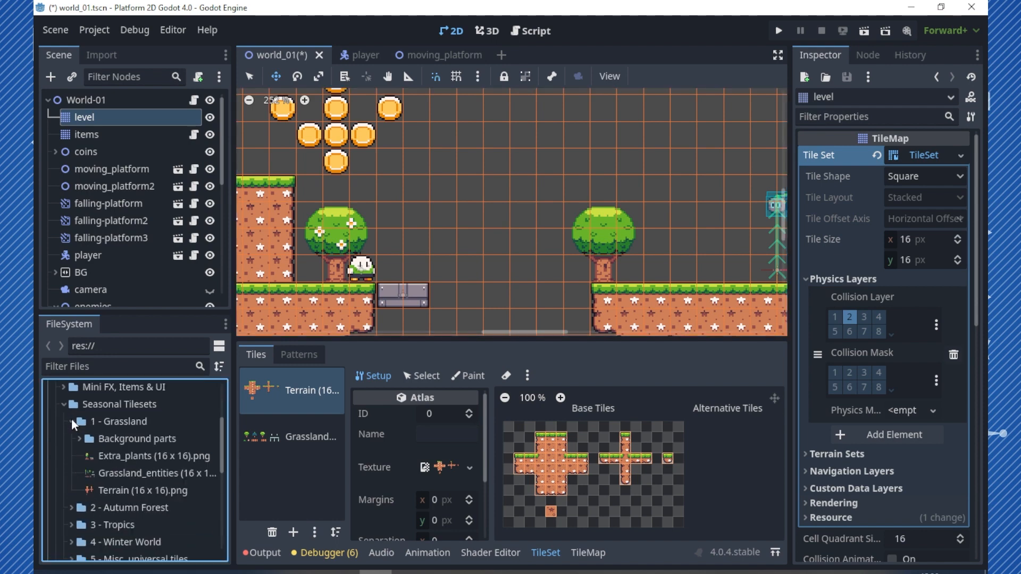
left_click(75, 424)
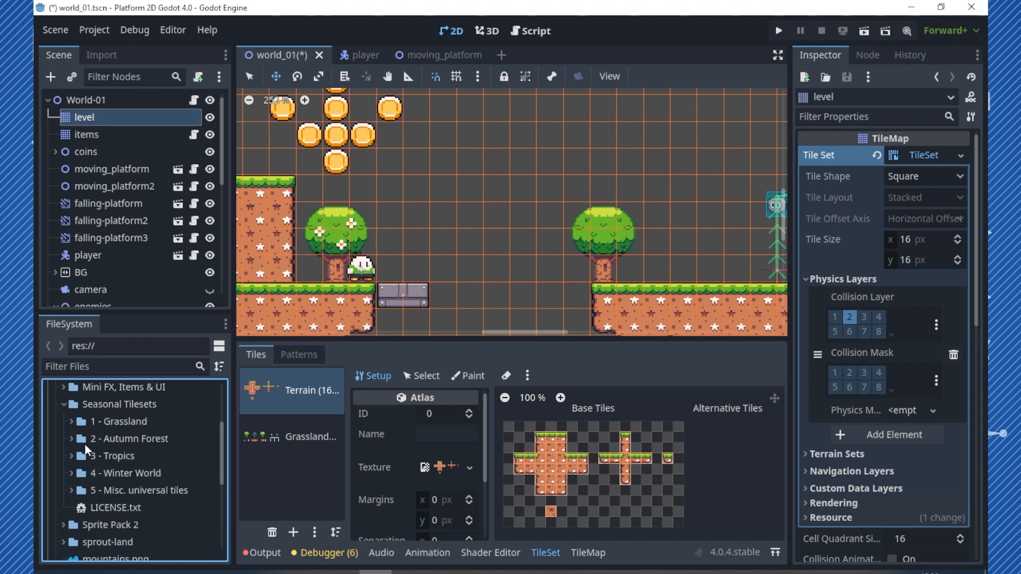
left_click(77, 490)
scroll(96, 486, "down", 10)
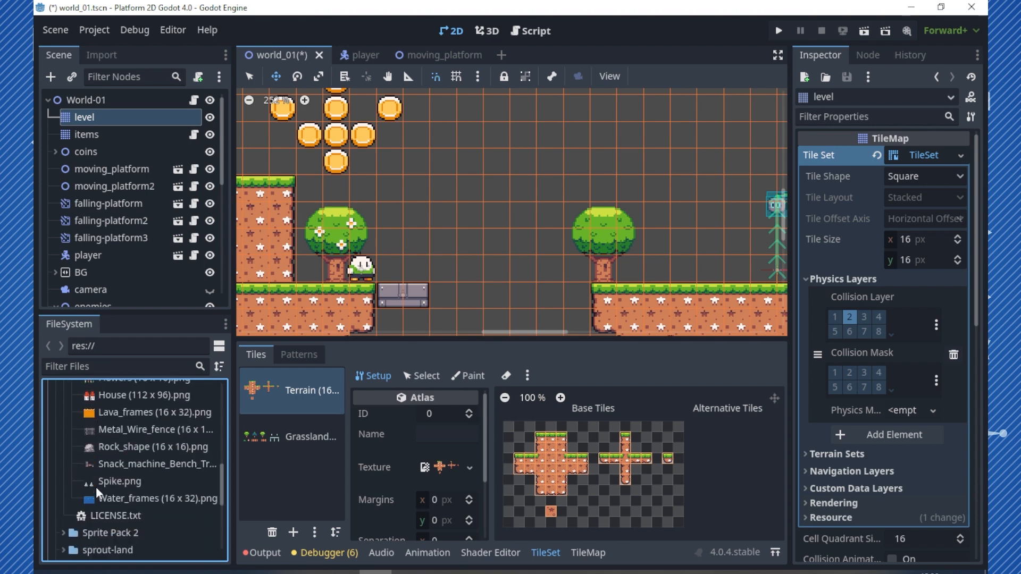
left_click(116, 496)
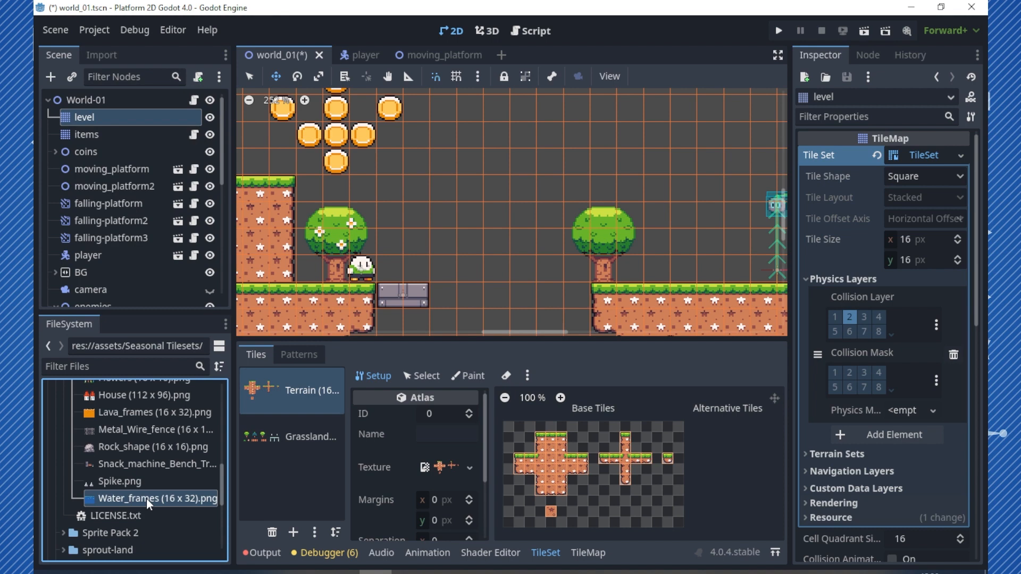
double_click(145, 499)
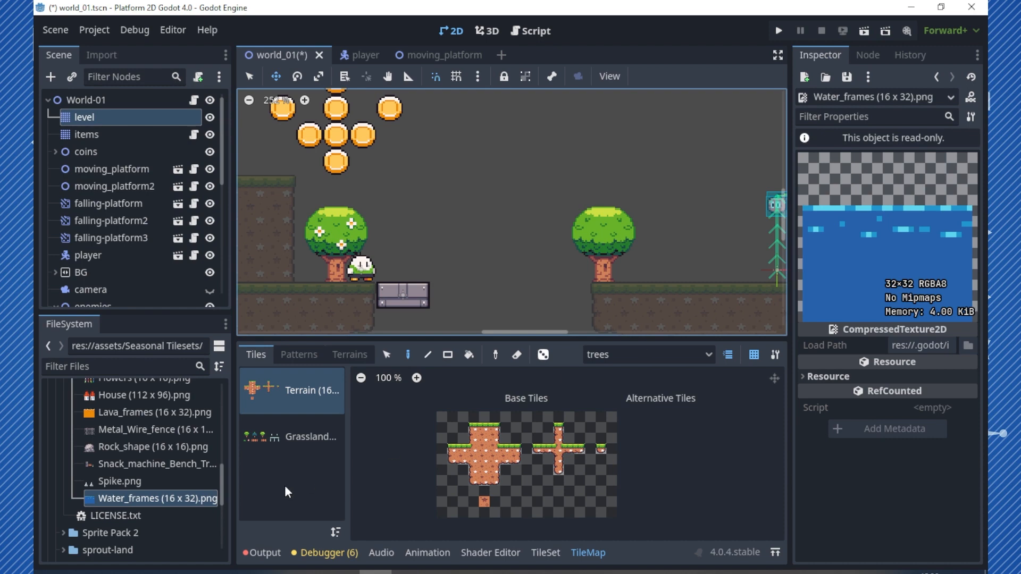
Add Water_frames (16 x 32).png to the level's tile set as an atlas with automatically created tiles
left_click_drag(190, 496, 296, 468)
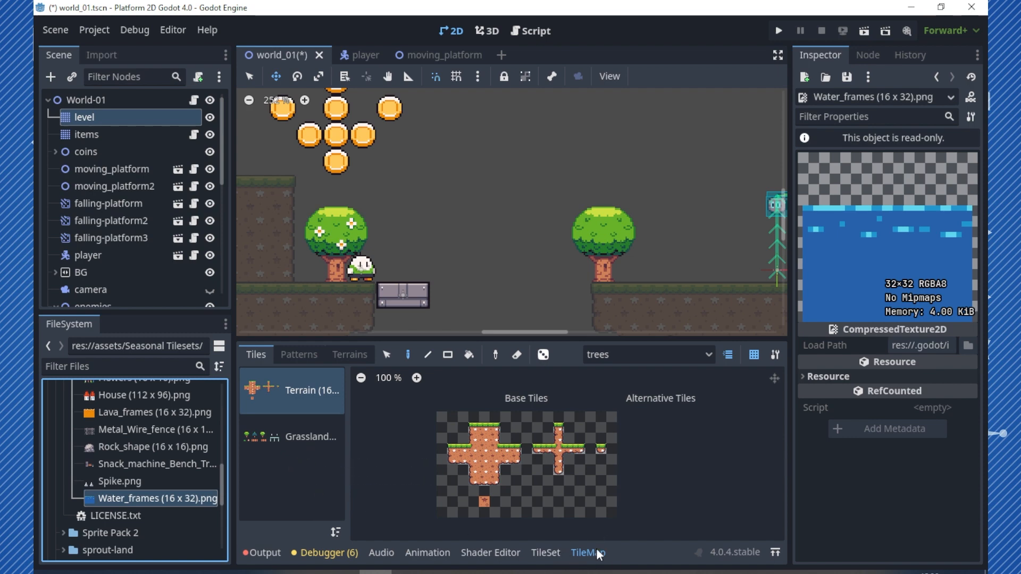
left_click(547, 552)
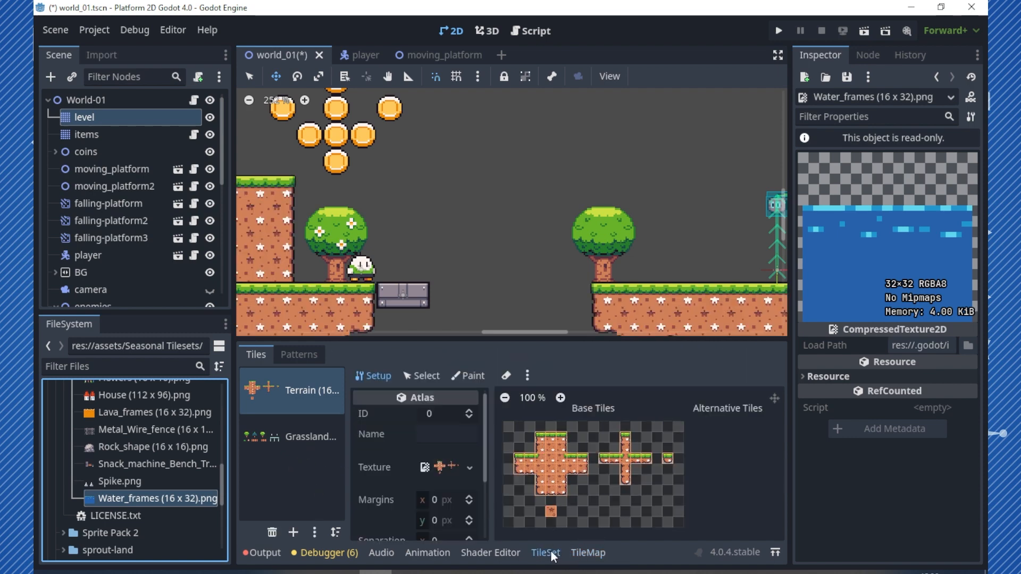
left_click_drag(178, 497, 283, 450)
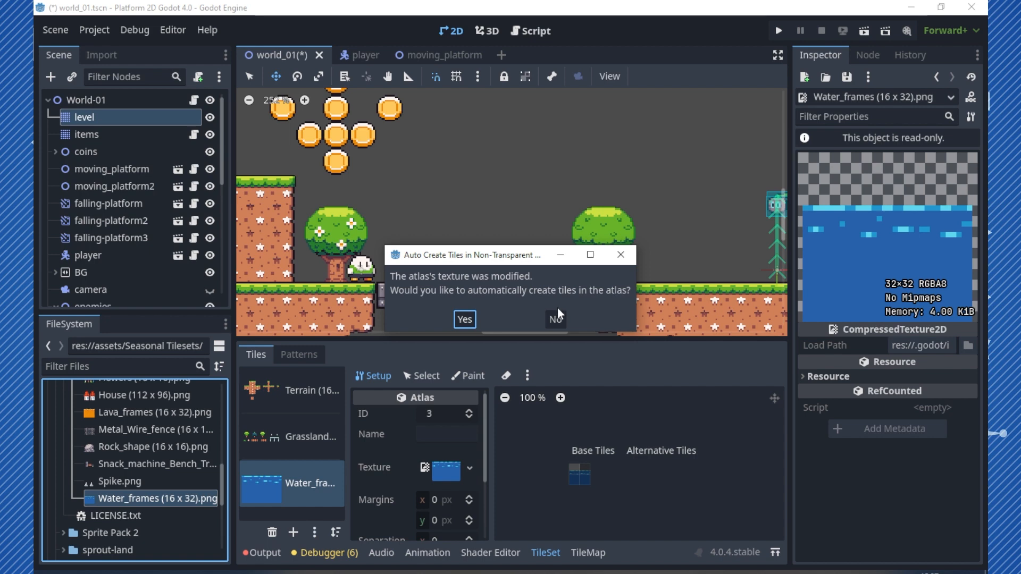
left_click(465, 319)
Paint a row of water across the pit just below the moving platform in the level TileMap, using both surface tiles from the water atlas
scroll(547, 333, "down", 5)
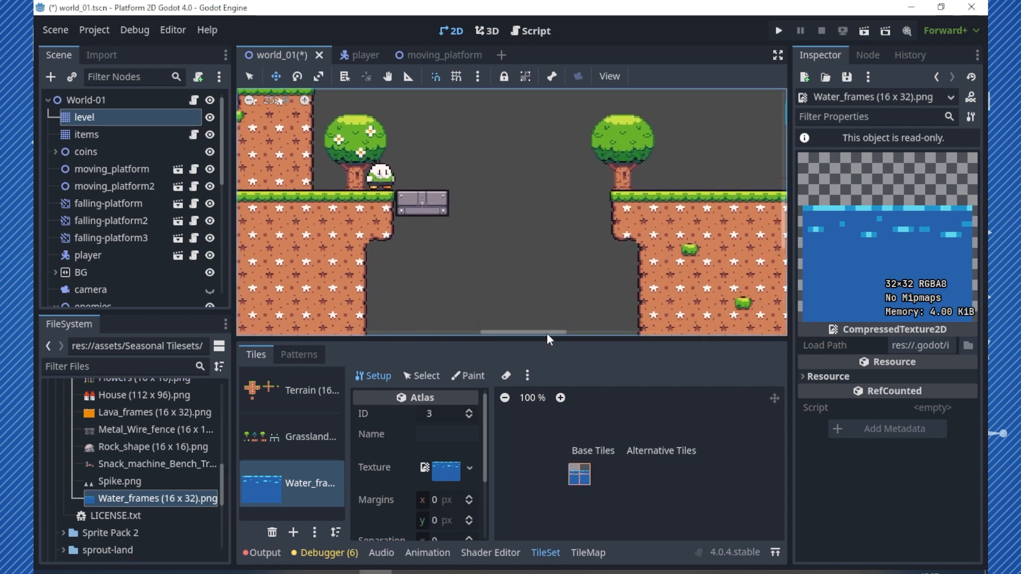
left_click(590, 553)
scroll(433, 244, "up", 2)
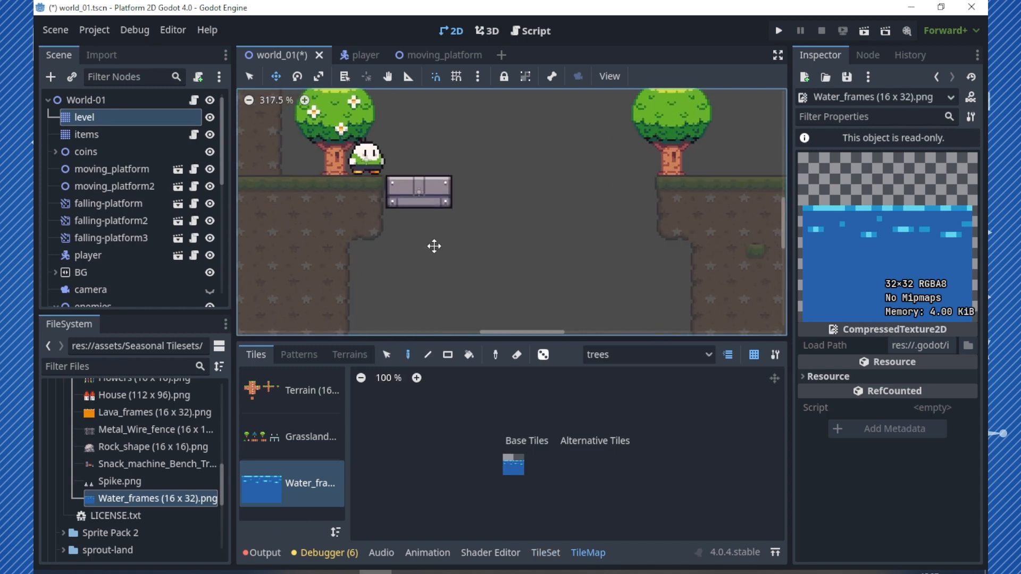
left_click(509, 461)
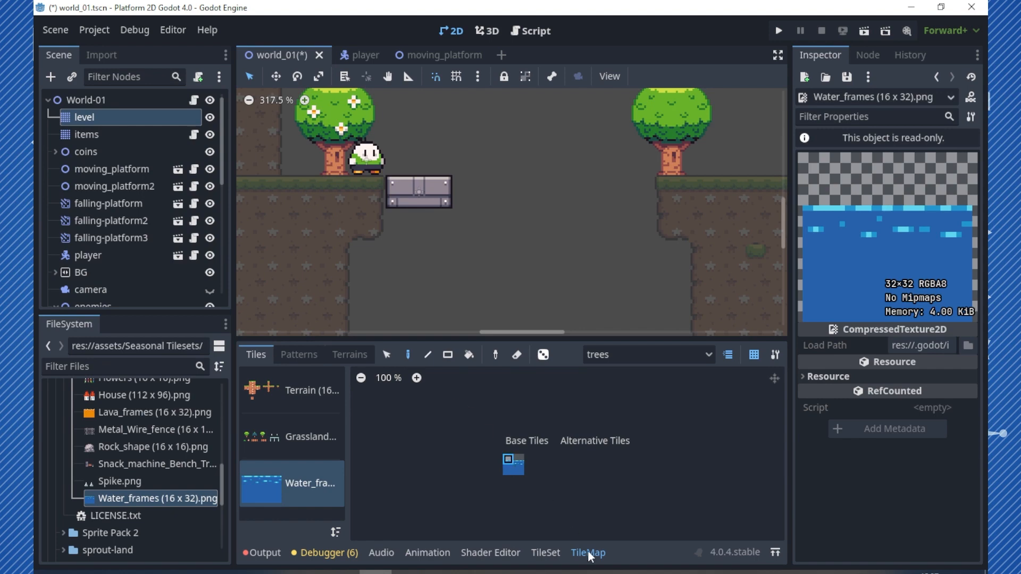
left_click(137, 134)
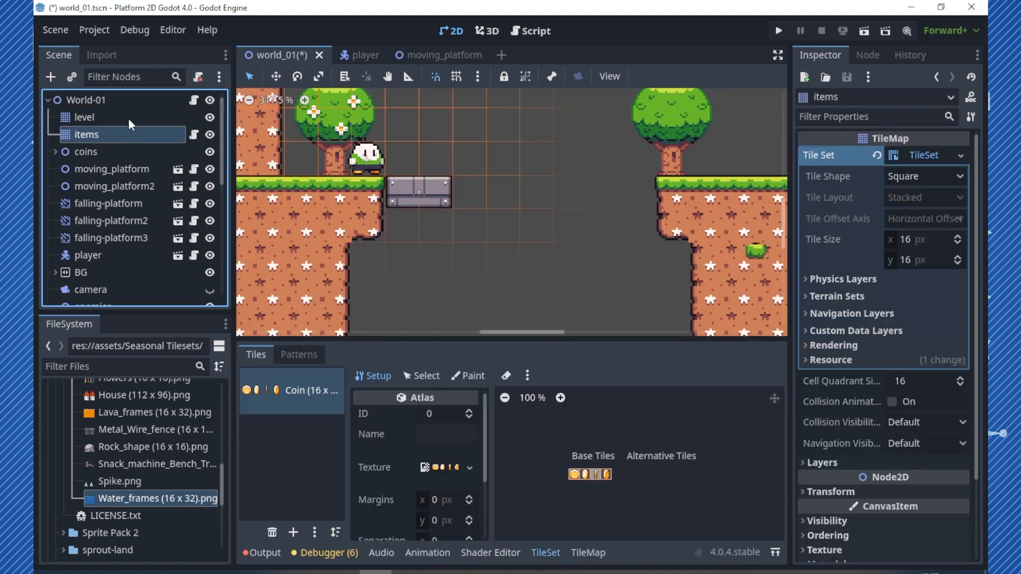
left_click(129, 117)
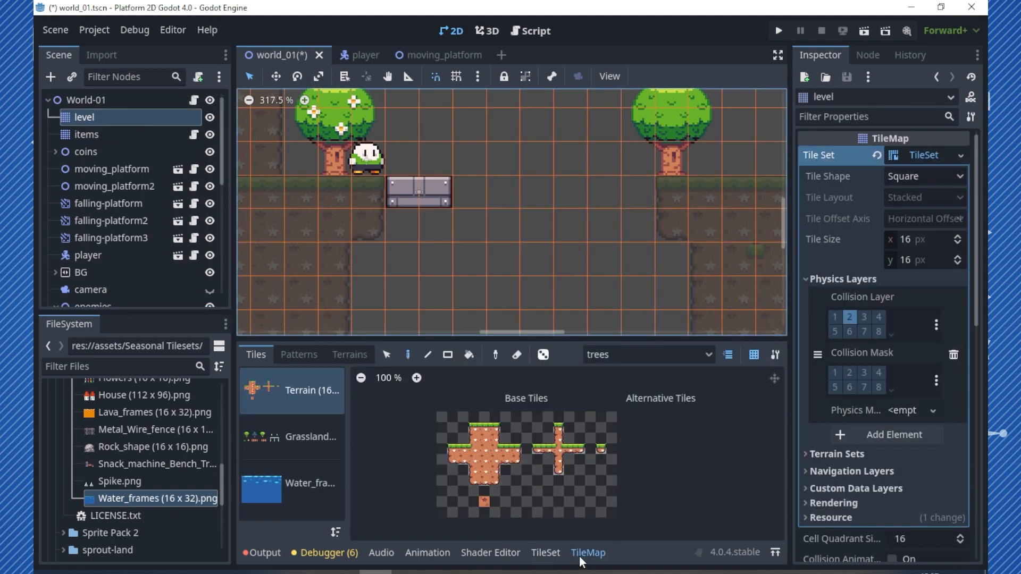
left_click(307, 485)
left_click(508, 460)
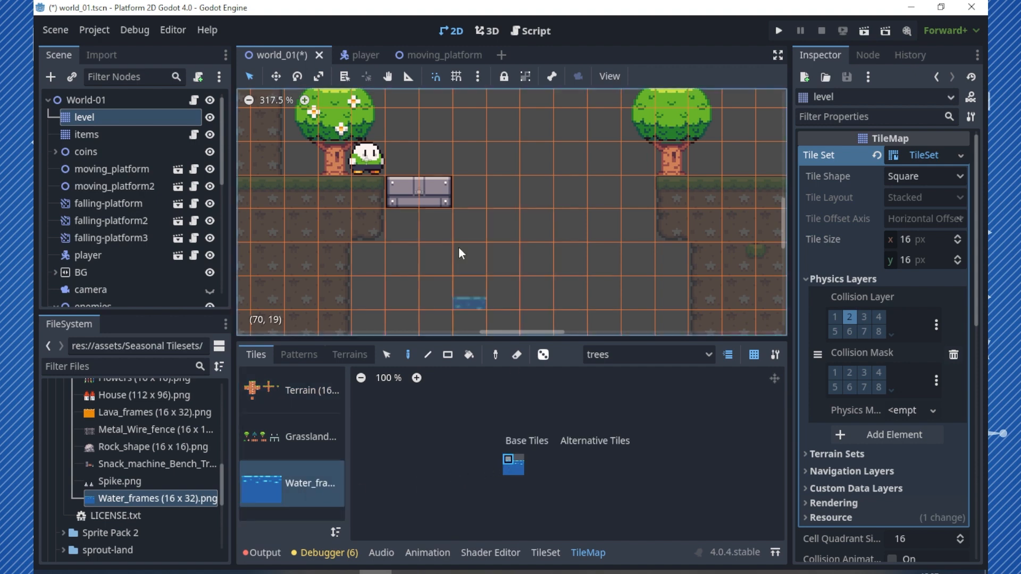
left_click_drag(411, 220, 468, 229)
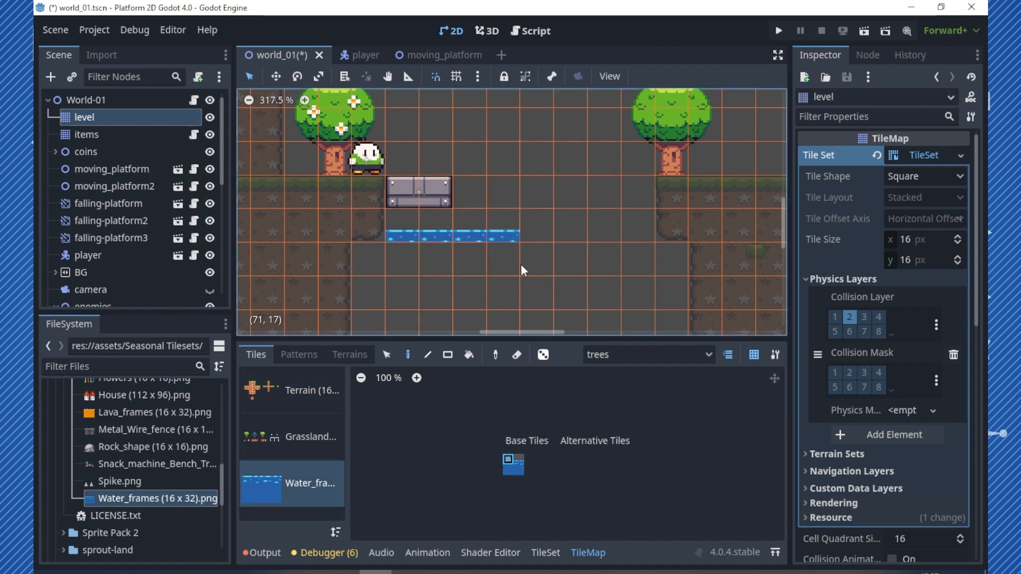
left_click(518, 459)
left_click(584, 236)
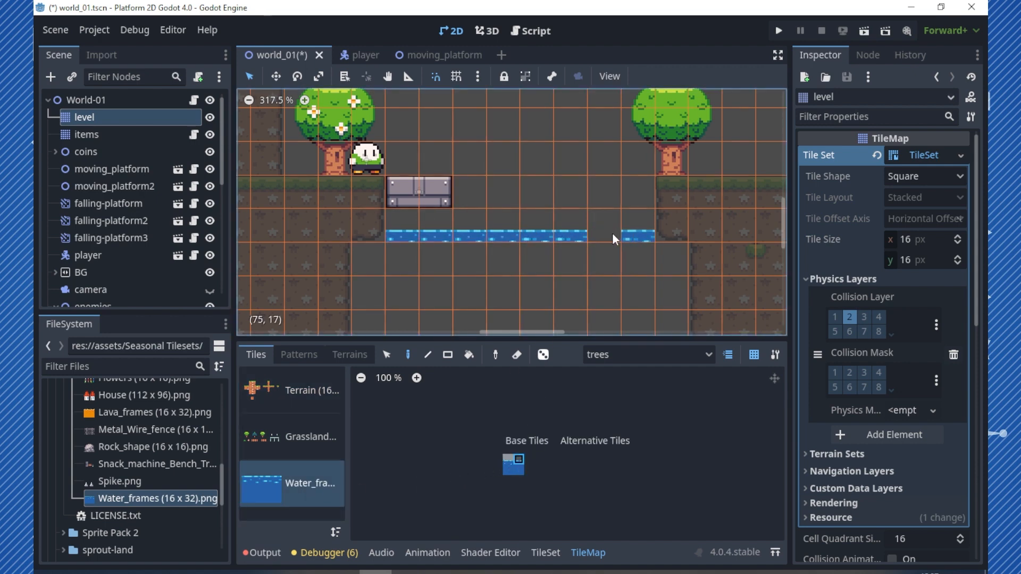
left_click(604, 238)
Delete all automatically created tiles from the water atlas and erase the row of water cells painted across the pit
left_click(546, 553)
scroll(606, 458, "up", 4)
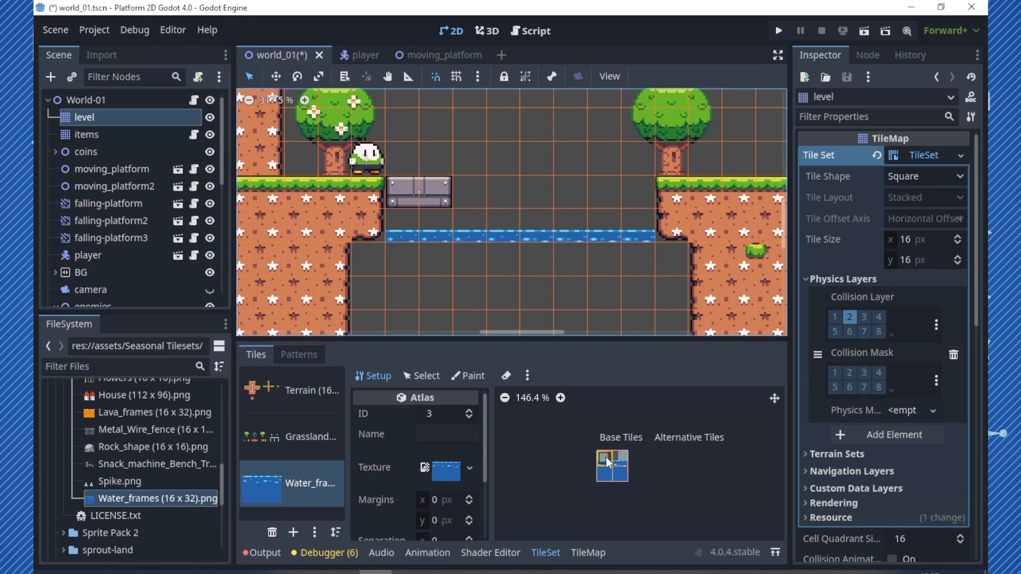
right_click(605, 458)
left_click(624, 464)
right_click(625, 462)
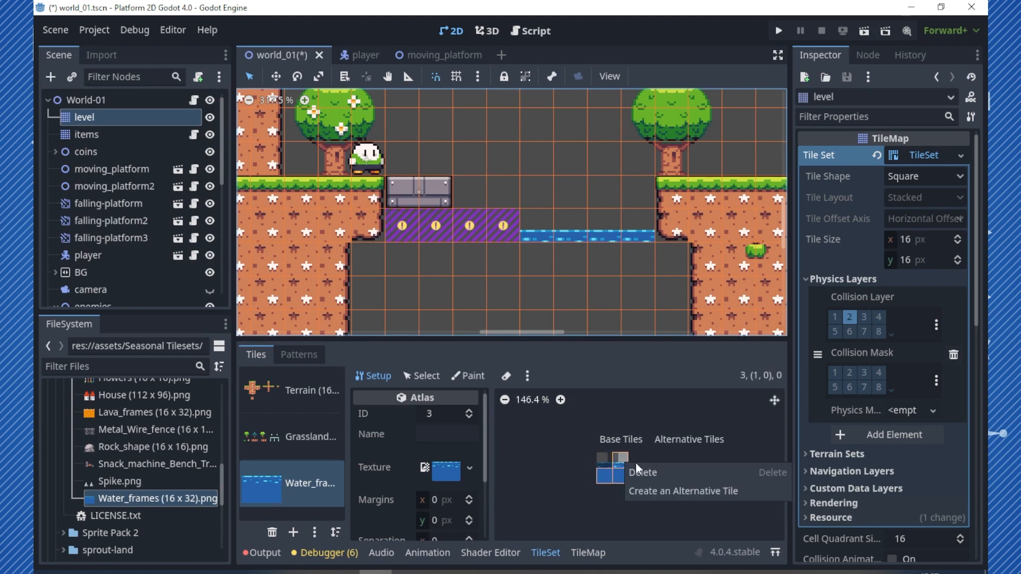
left_click(636, 461)
right_click(618, 479)
left_click(624, 480)
right_click(631, 478)
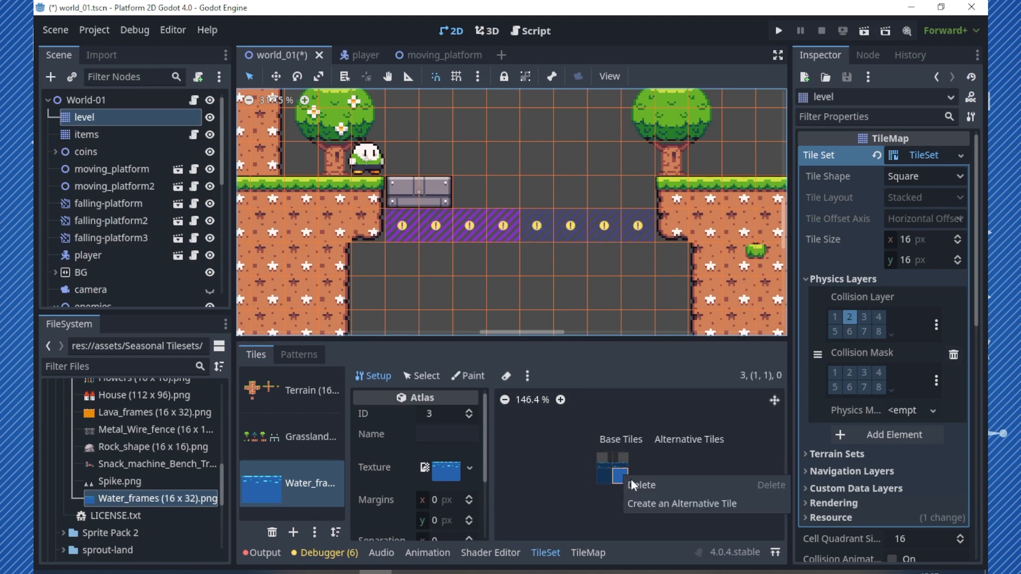
left_click(636, 482)
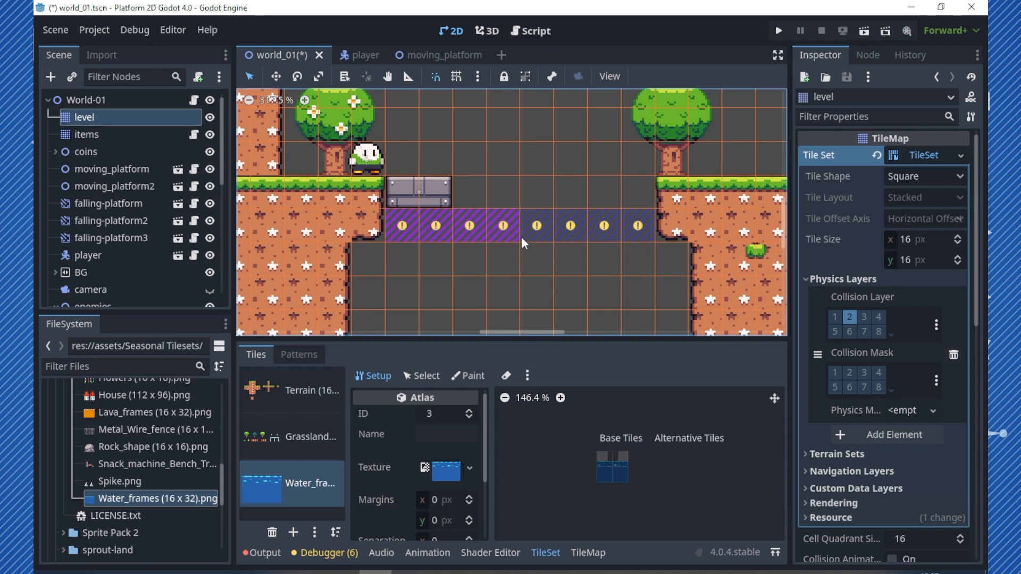
left_click(588, 553)
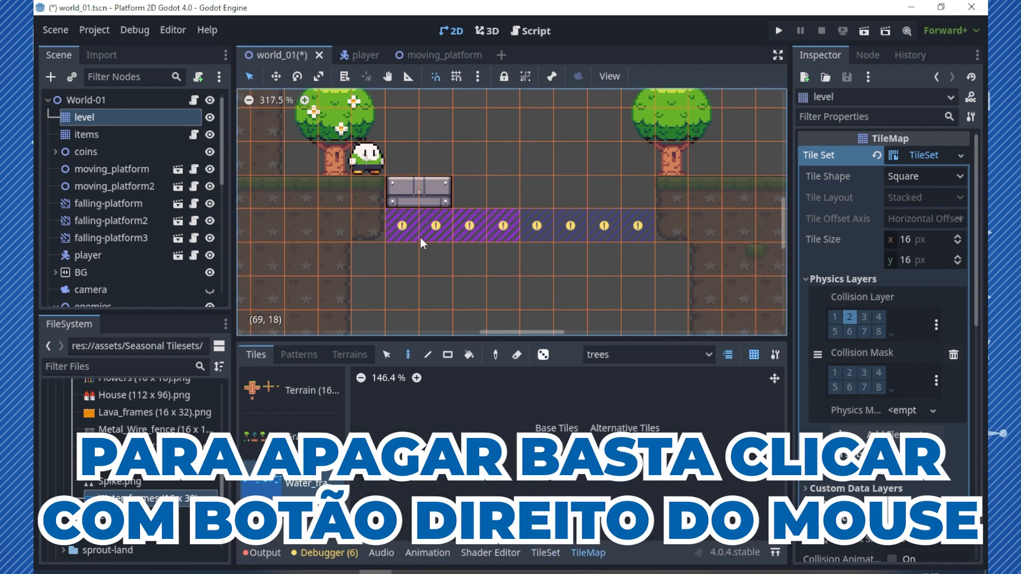
mouse_move(420, 238)
right_mouse_down()
mouse_move(410, 228)
mouse_move(629, 233)
right_mouse_up()
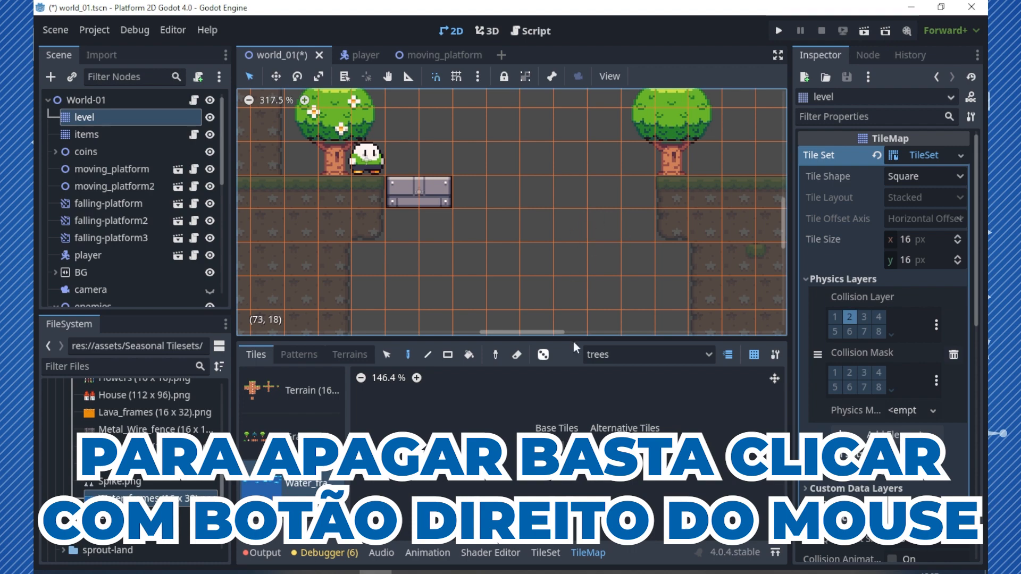
Create water atlas tiles at (0, 0) for the surface and (0, 1) for the solid water in the level's tile set
left_click(547, 553)
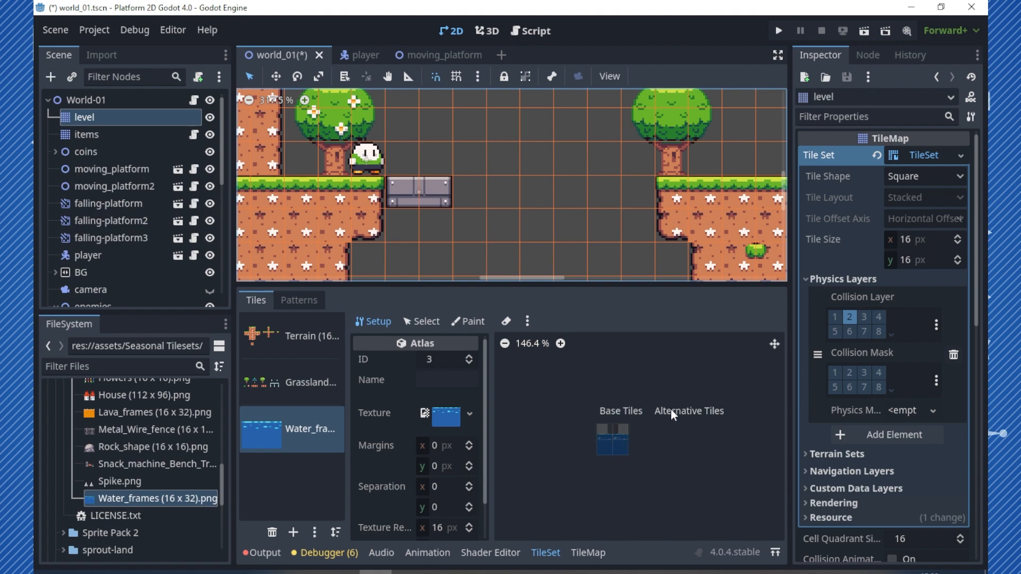
left_click(606, 430)
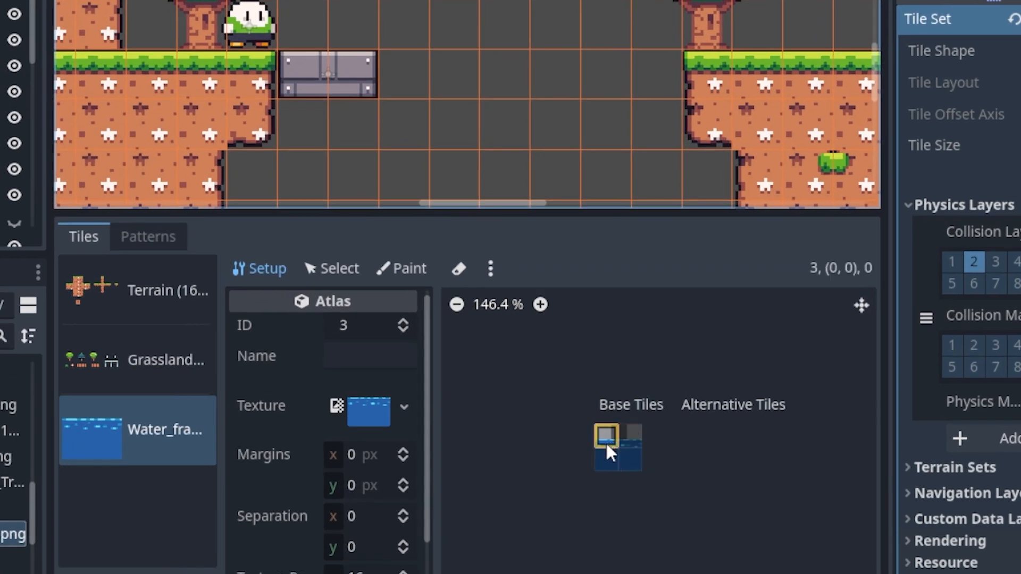
left_click(609, 457)
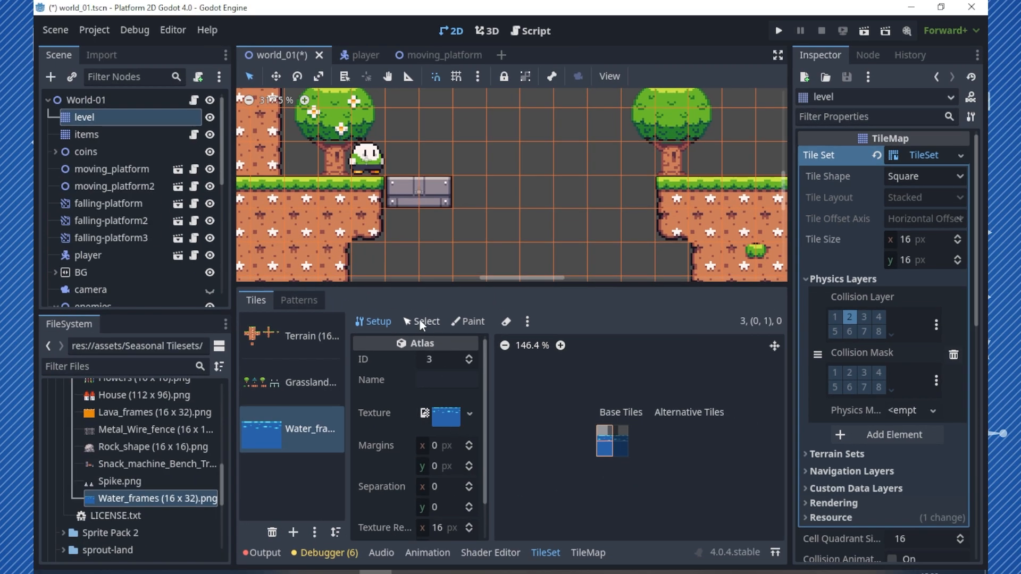
Set the animation of the surface water tile at (0, 0) to 2 columns and add a second frame
left_click(421, 321)
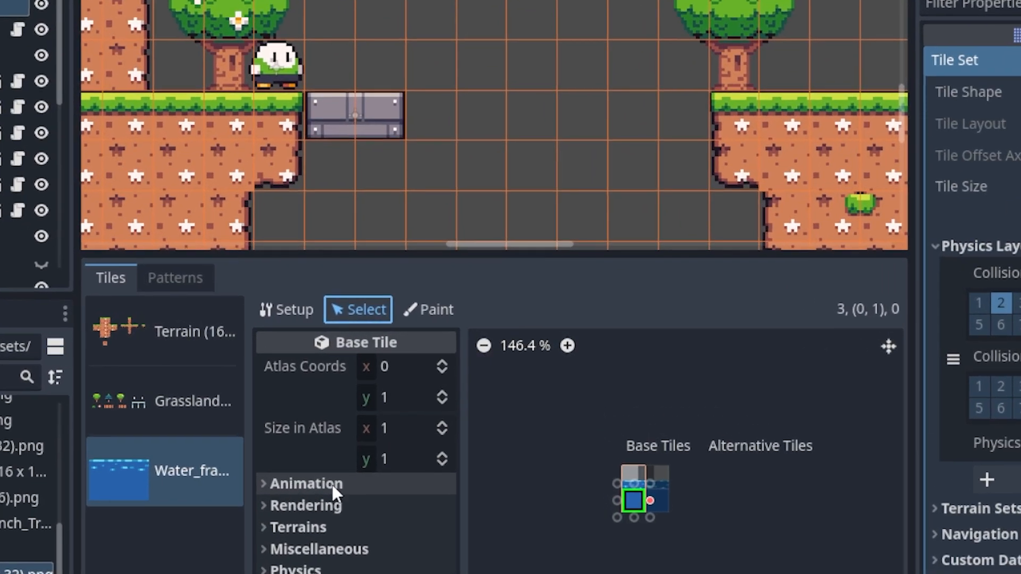
left_click(298, 315)
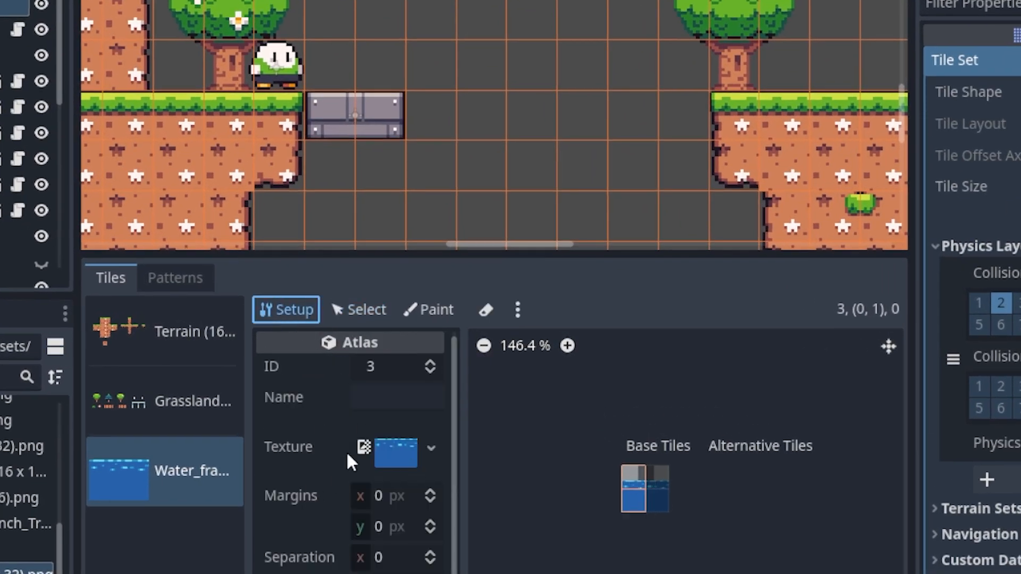
left_click(358, 310)
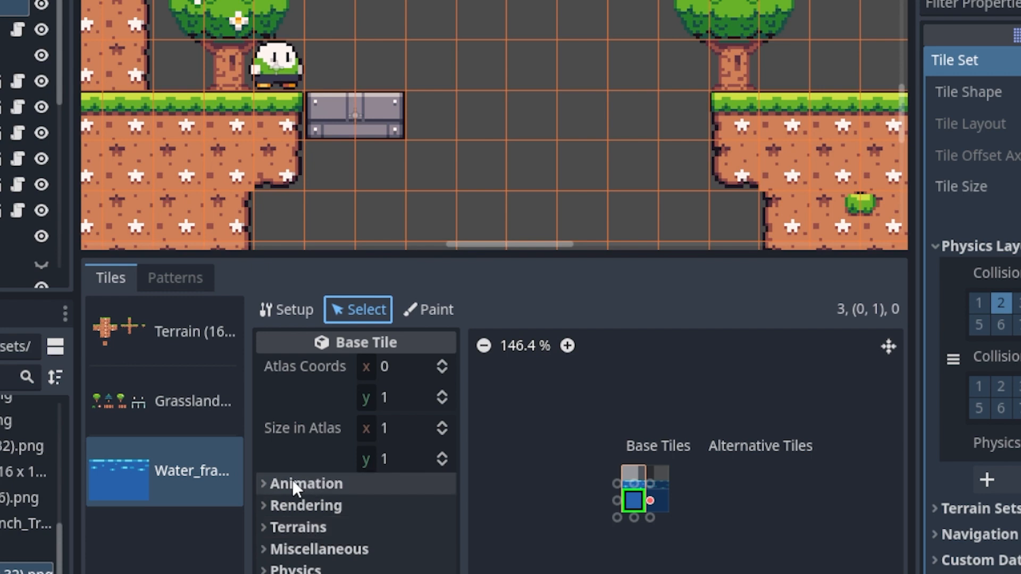
scroll(676, 519, "up", 4)
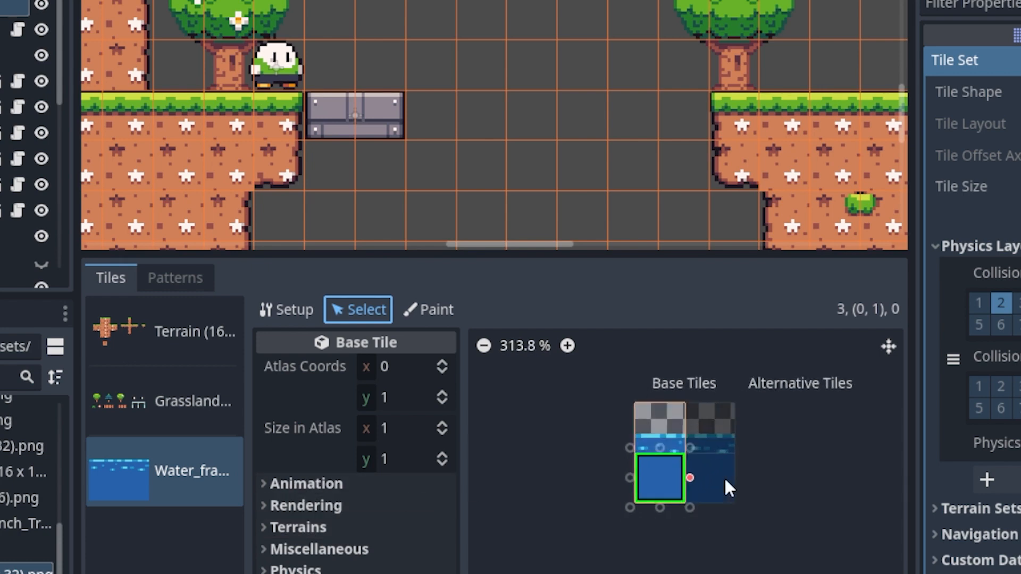
scroll(729, 478, "up", 2)
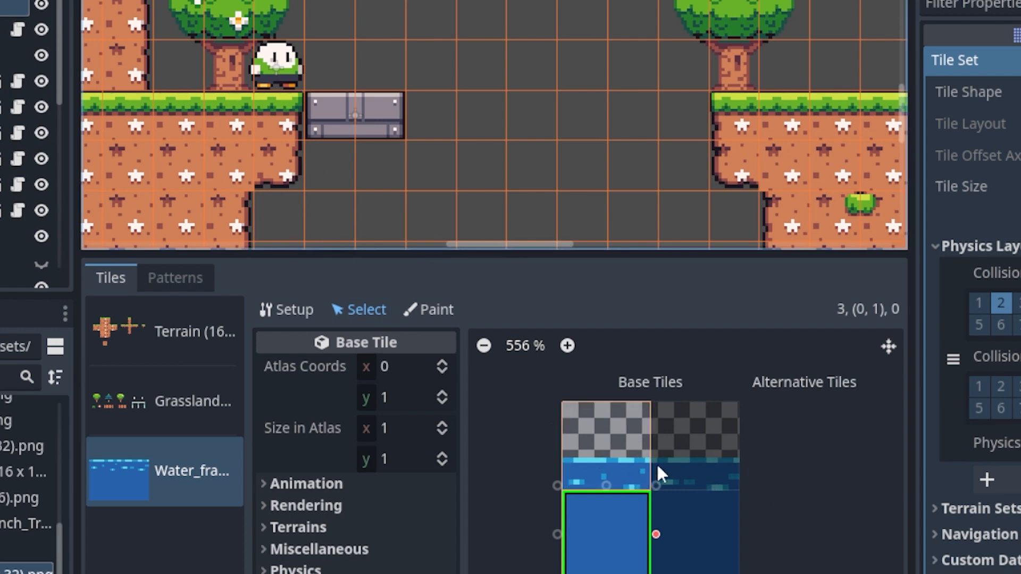
left_click(634, 428)
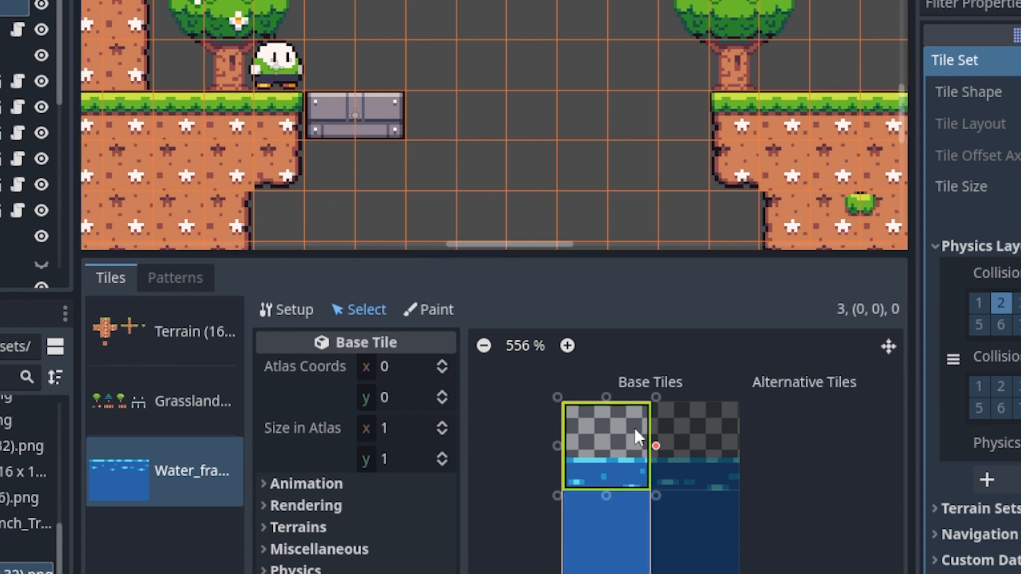
left_click(265, 483)
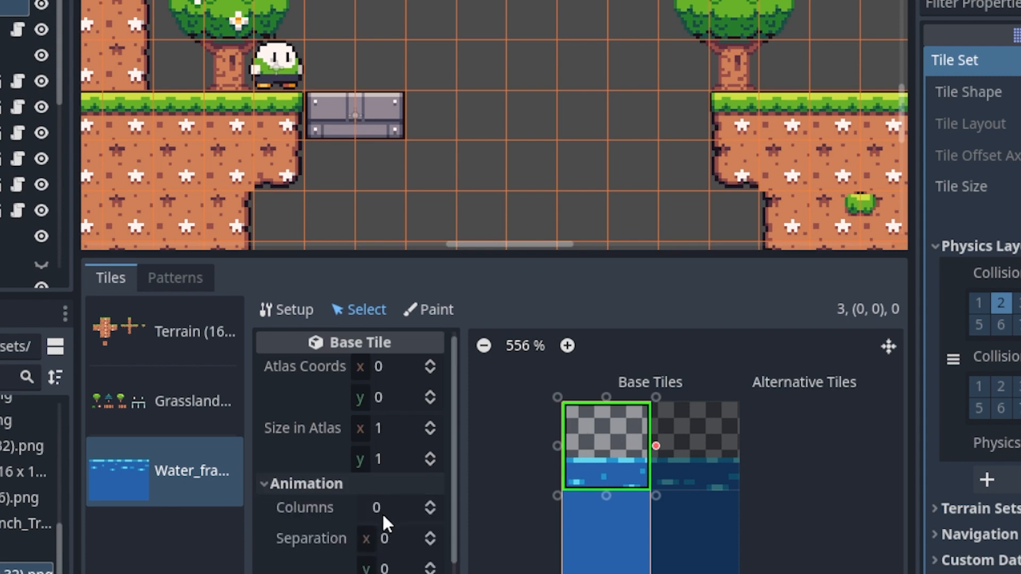
scroll(379, 568, "down", 1)
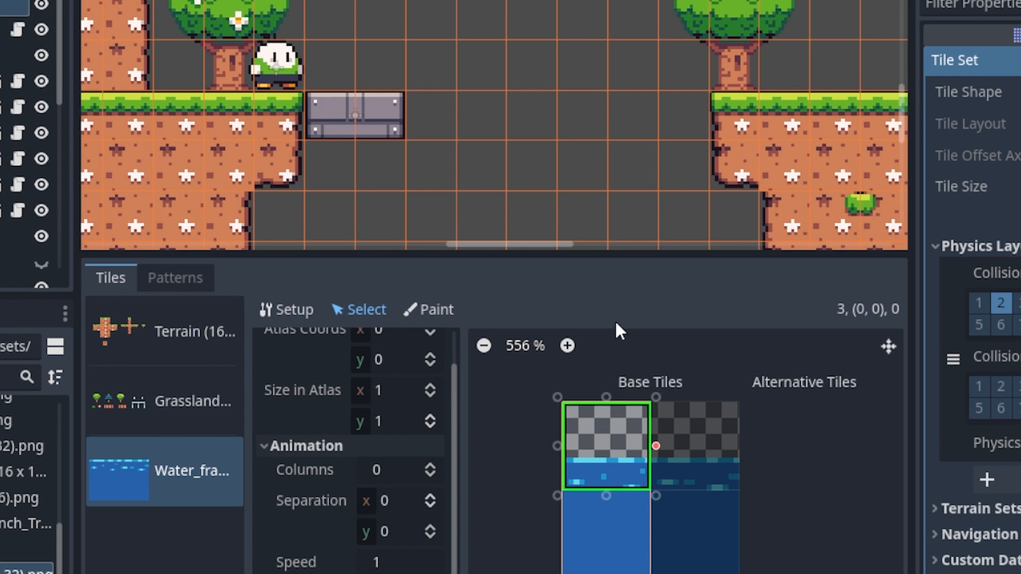
left_click(432, 466)
left_click(432, 466)
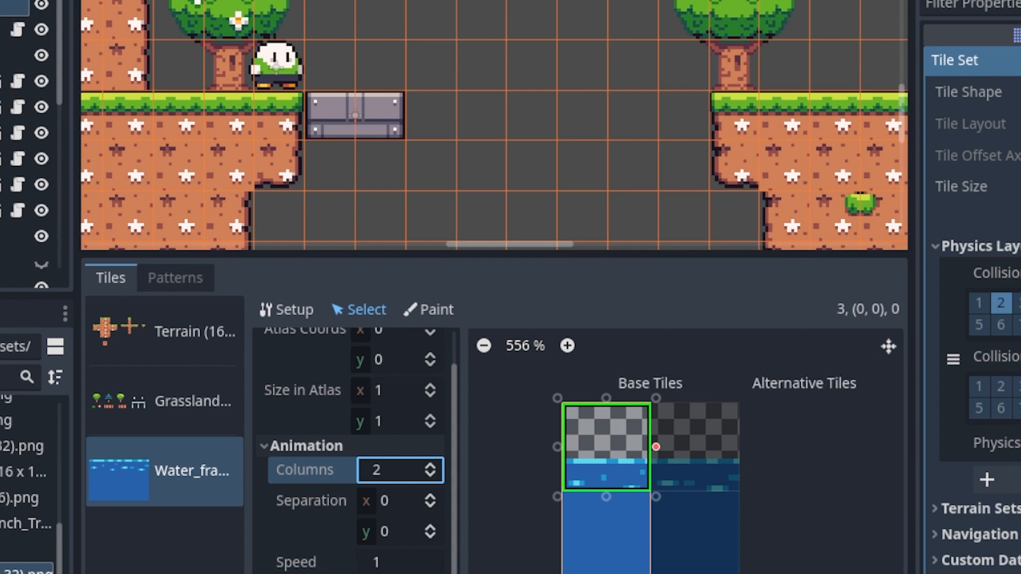
scroll(370, 548, "down", 4)
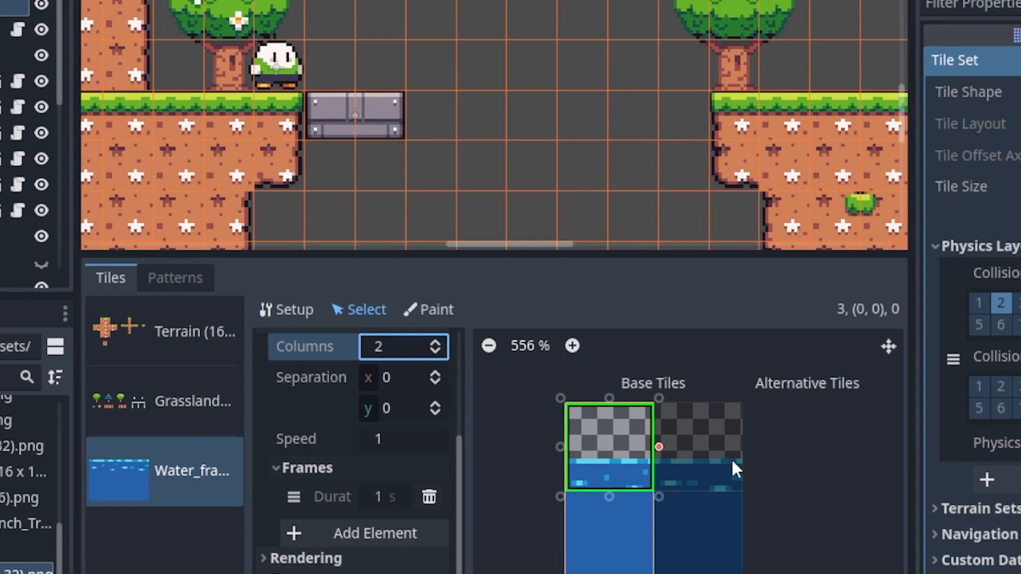
left_click(412, 530)
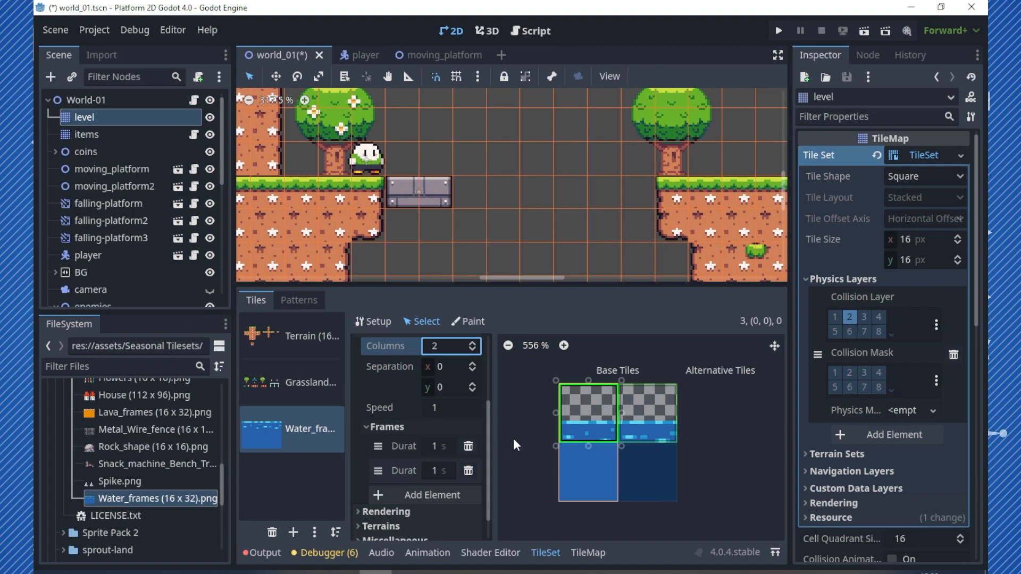
Paint a row of the animated surface water tile across the pit below the moving platform, overlapping the terrain edges on both sides
left_click(588, 552)
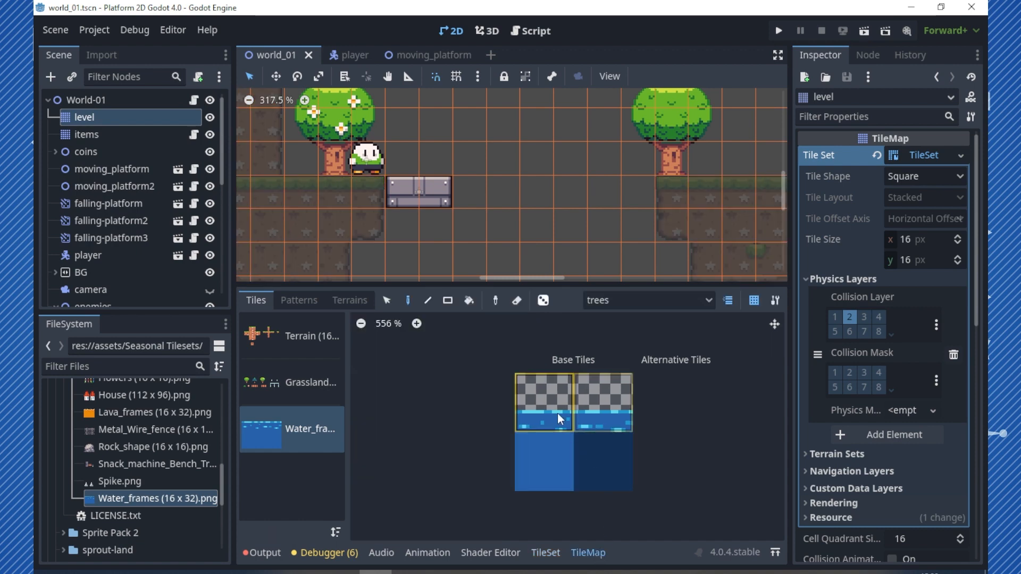
left_click(547, 405)
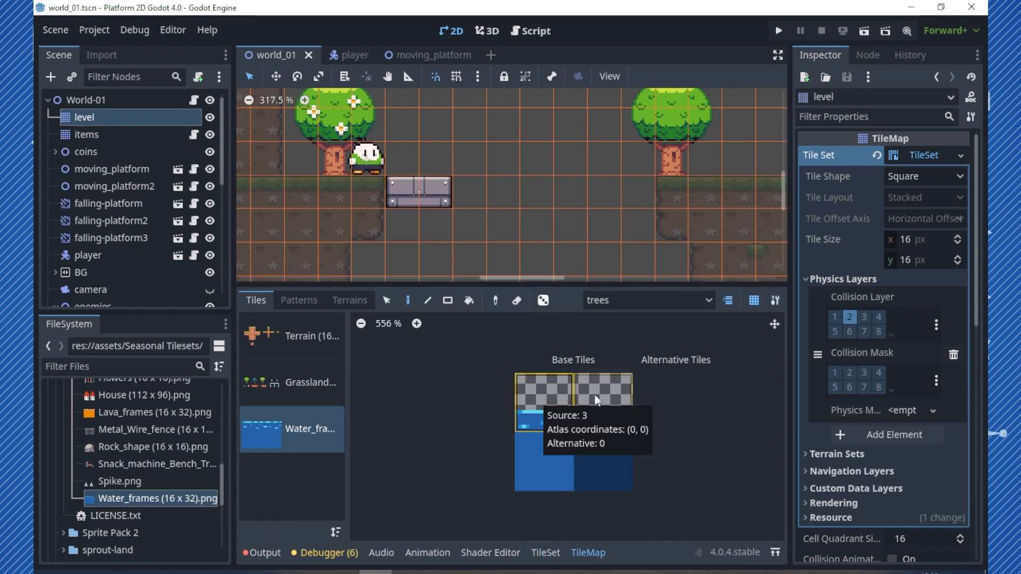
left_click(558, 394)
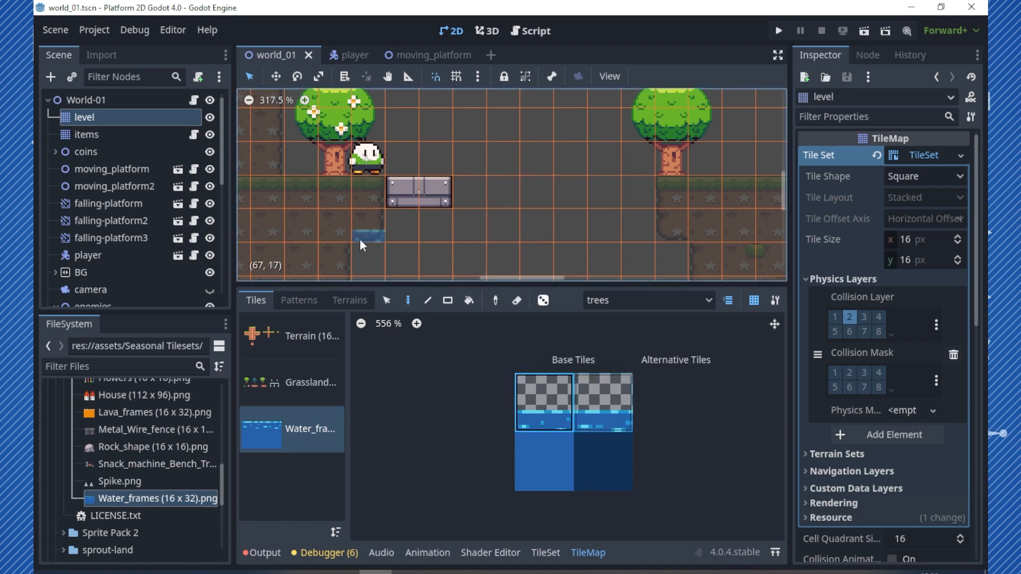
left_click_drag(360, 238, 665, 230)
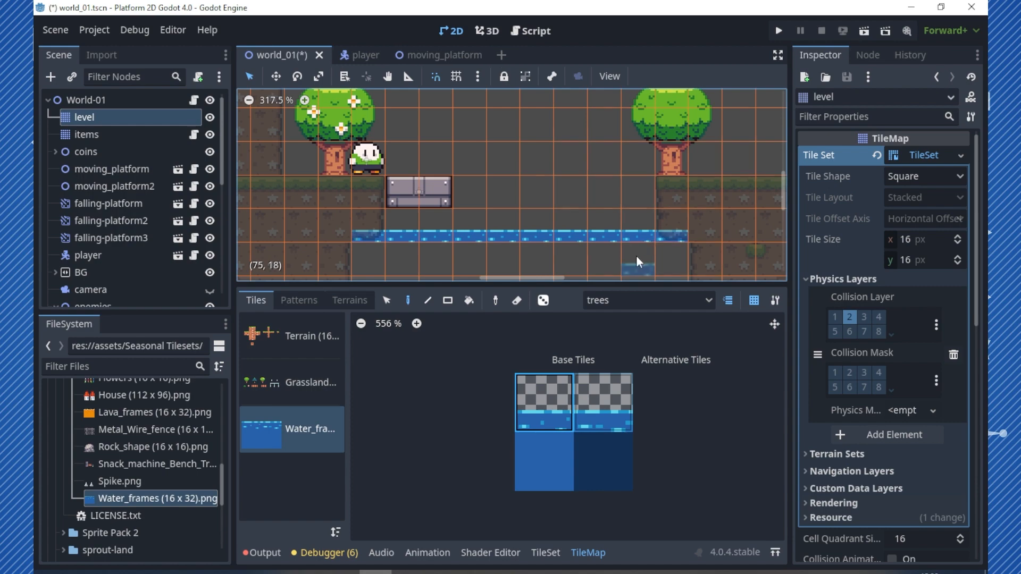
scroll(505, 245, "up", 1)
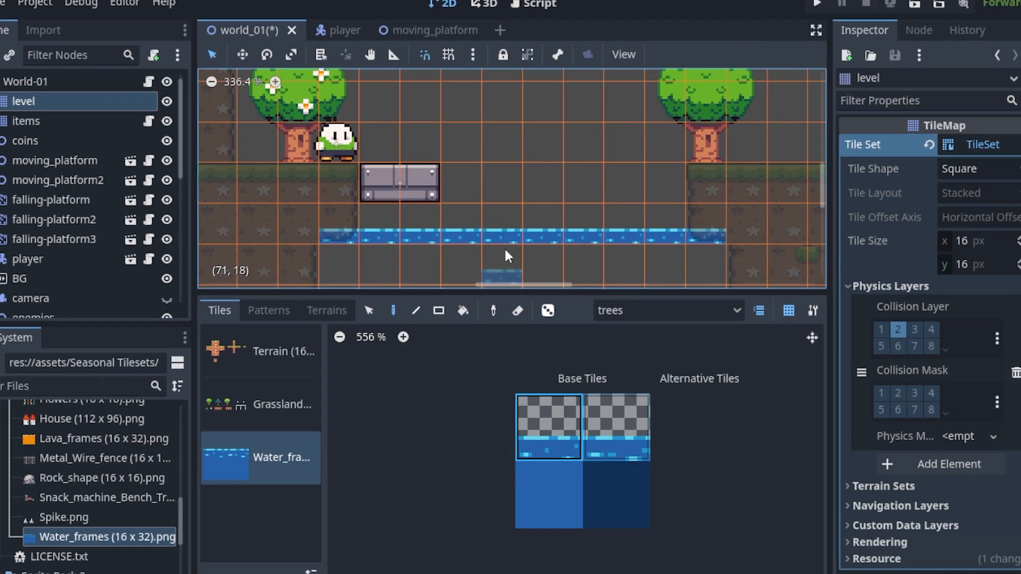
scroll(505, 256, "up", 2)
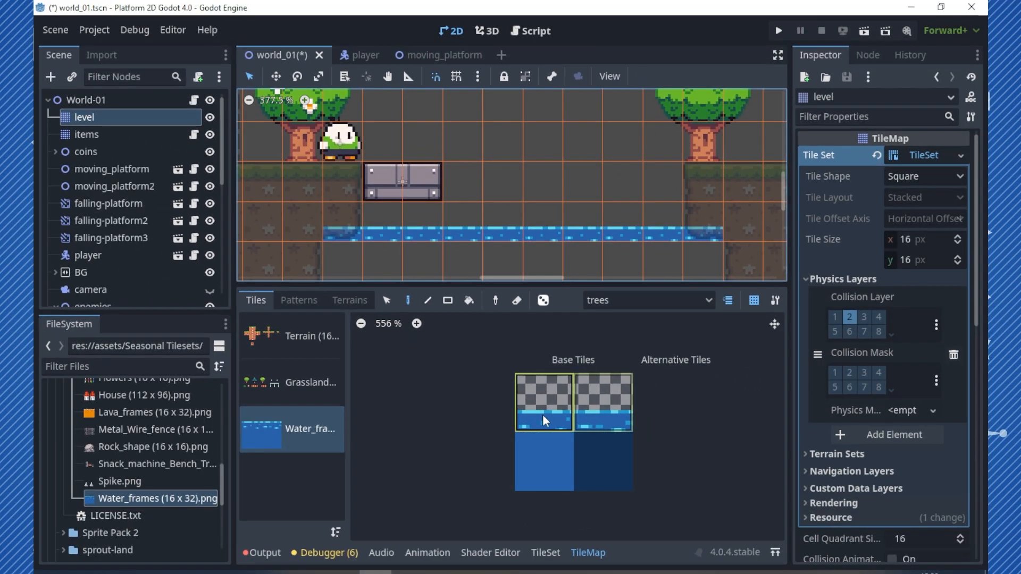
Fill the pit beneath the animated surface row with the solid water tile, extending under the terrain edges on both sides
left_click(559, 553)
scroll(509, 264, "down", 3)
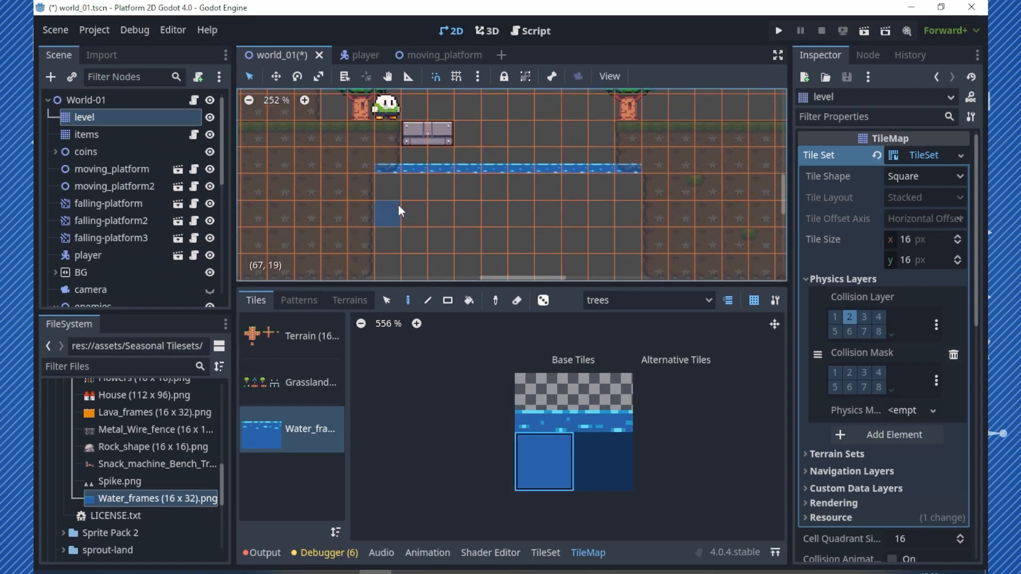
mouse_move(354, 185)
left_mouse_down()
mouse_move(547, 196)
mouse_move(638, 228)
left_mouse_up()
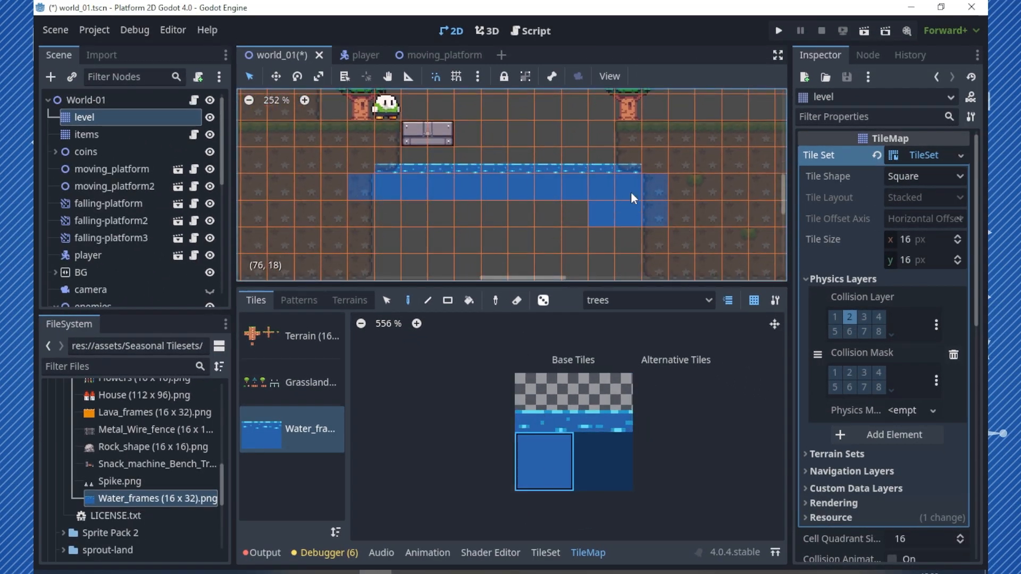
scroll(632, 212, "down", 1)
mouse_move(413, 210)
left_mouse_down()
mouse_move(490, 264)
mouse_move(413, 242)
mouse_move(485, 215)
mouse_move(534, 216)
mouse_move(642, 242)
left_mouse_up()
right_click(673, 238)
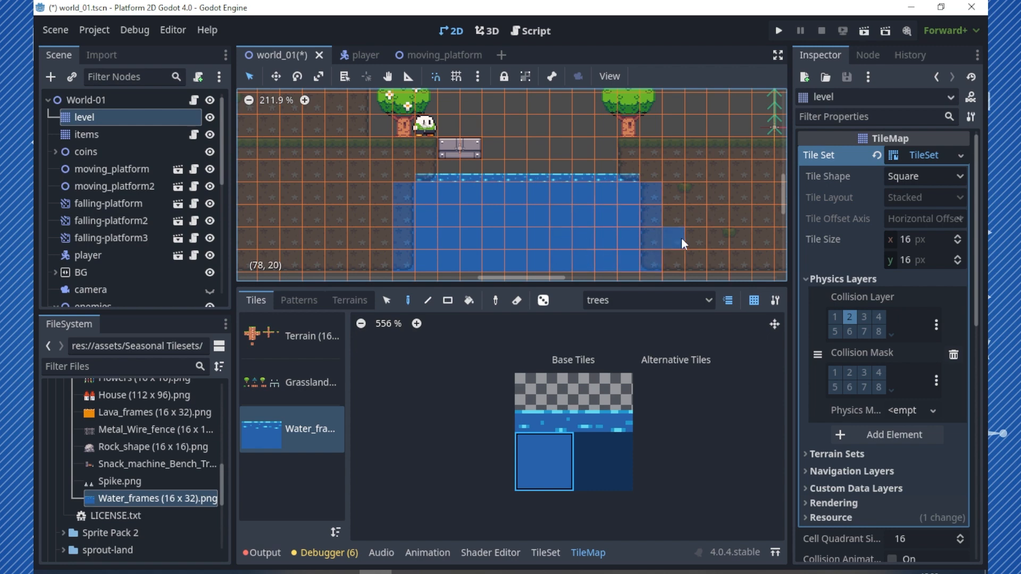
left_click(108, 101)
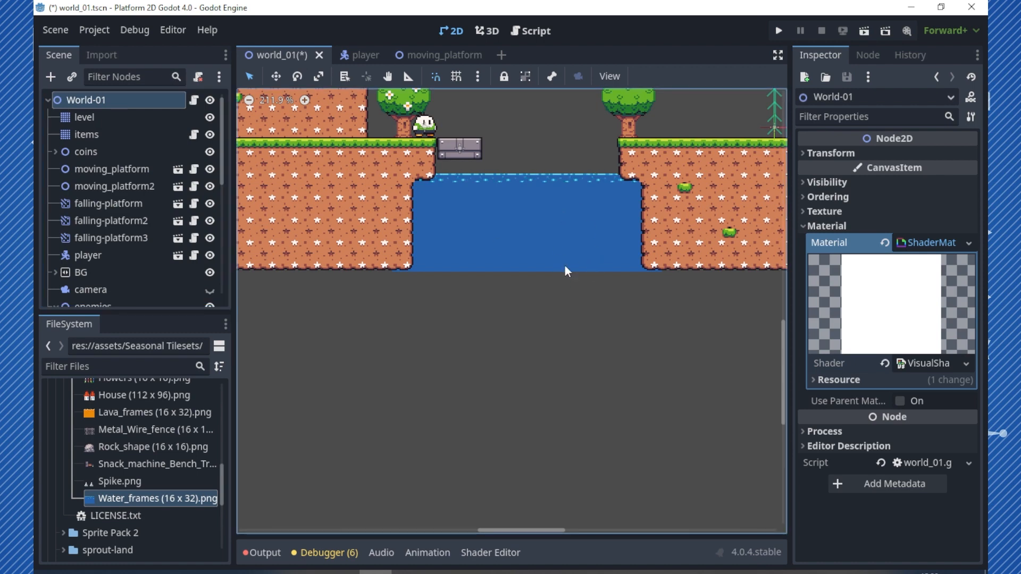
scroll(533, 177, "up", 4)
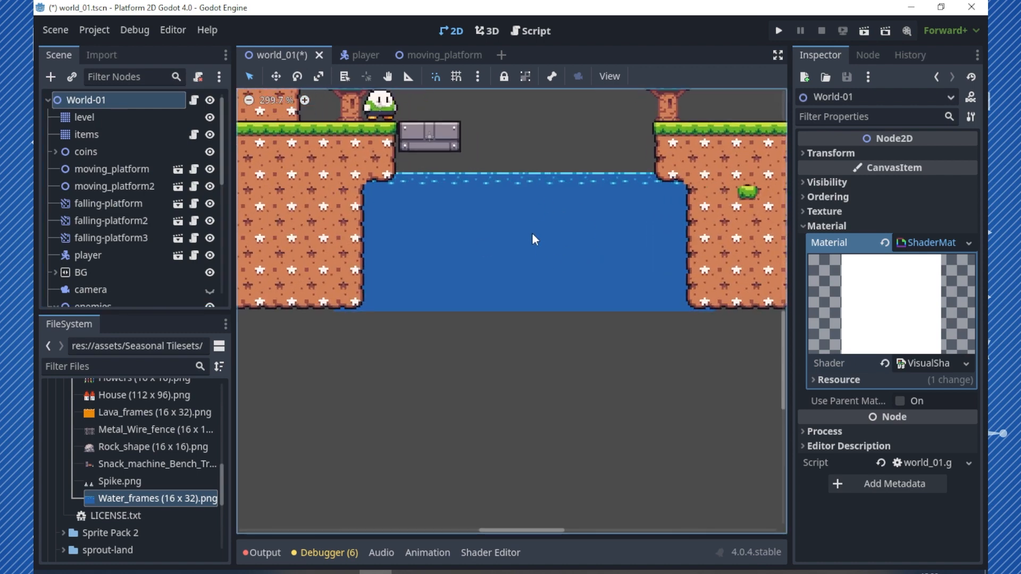
middle_click_drag(522, 226, 509, 346)
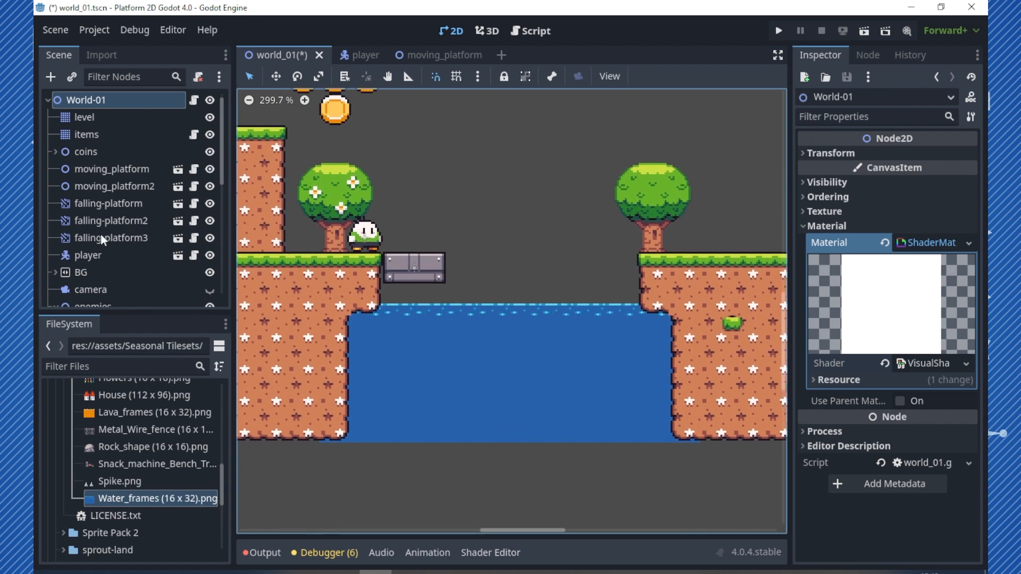
Add Lava_frames (16 x 32).png as an atlas to the level's tile set, declining automatic tile creation
left_click(91, 134)
left_click(93, 117)
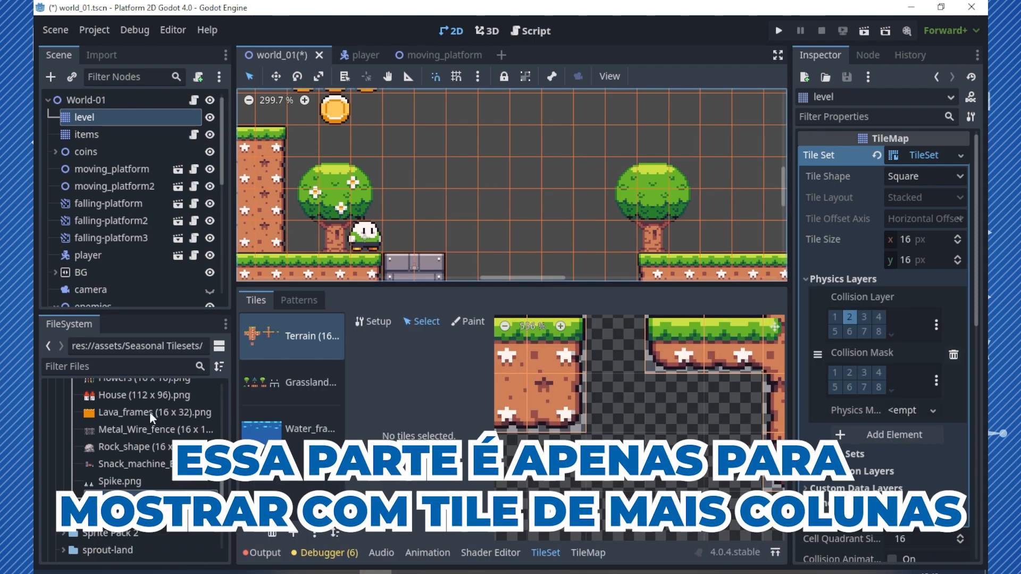
left_click(149, 412)
left_click_drag(150, 413, 289, 474)
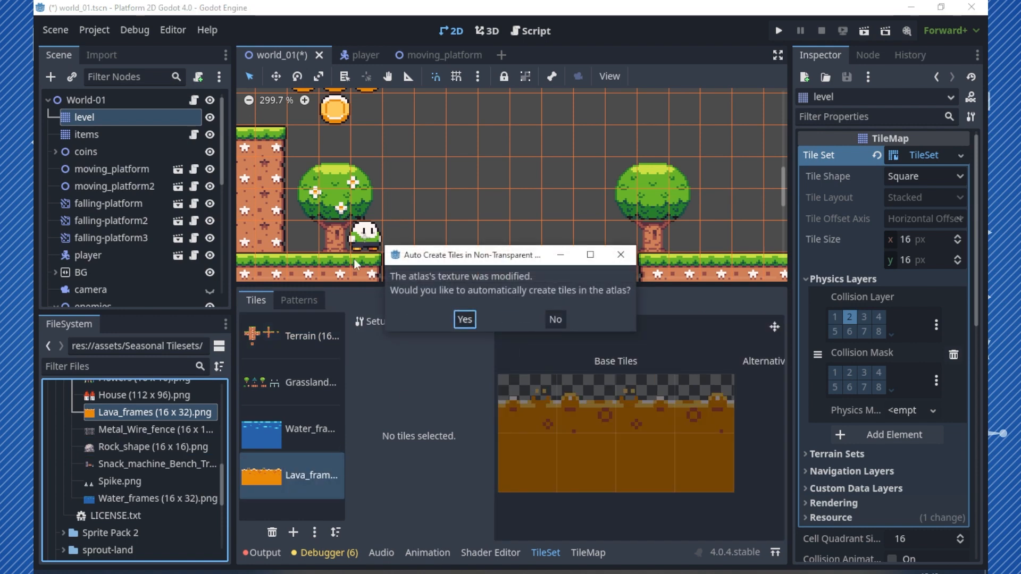
left_click(556, 320)
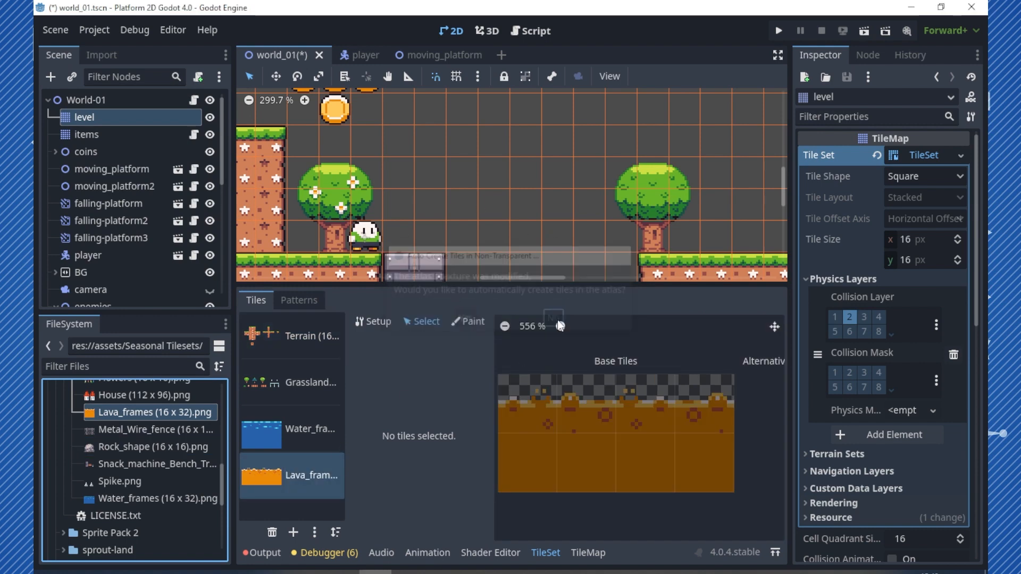
Create lava atlas tiles for the surface at (0, 0) and the solid lava directly below it
middle_click_drag(547, 435, 585, 431)
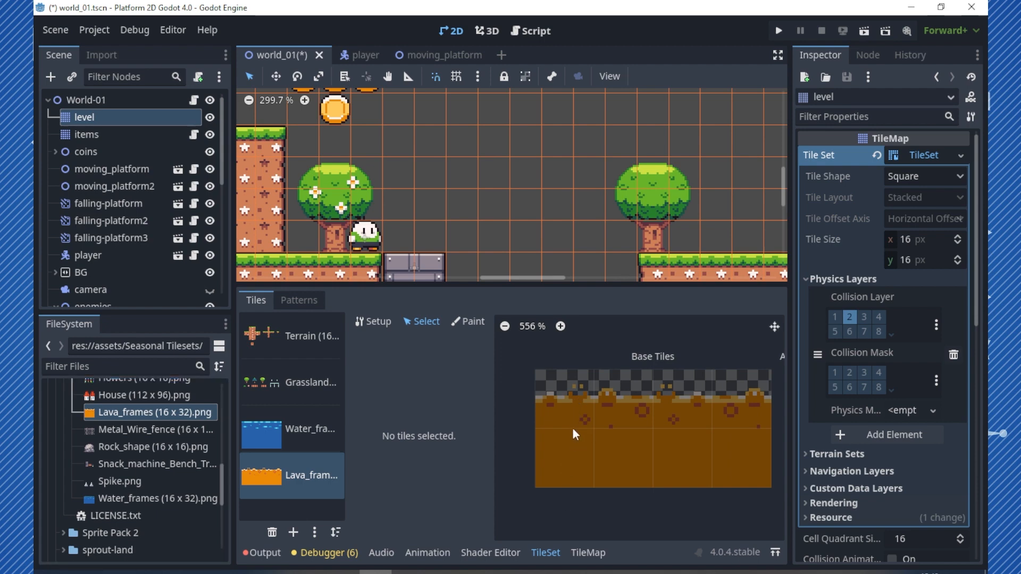
right_click(573, 430)
left_click(593, 437)
right_click(569, 477)
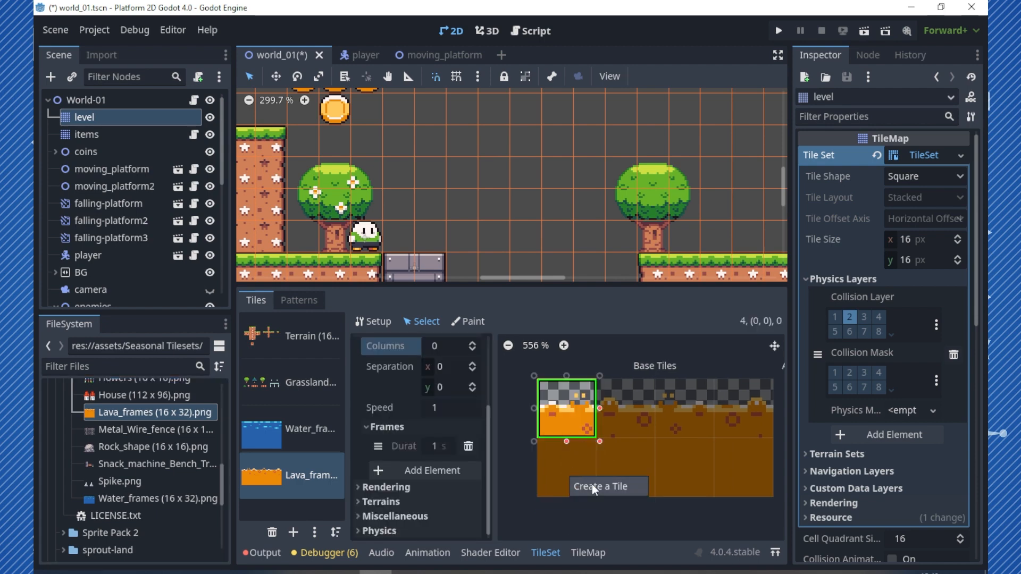
left_click(592, 487)
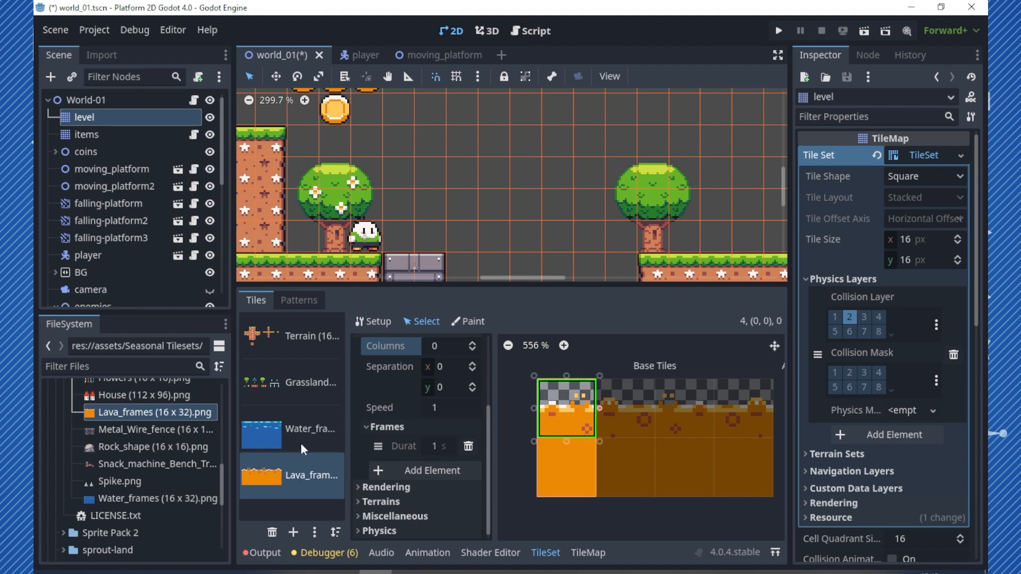
Set the animation of the surface lava tile at (0, 0) to 4 columns and add three more frames
middle_click_drag(674, 436, 632, 438)
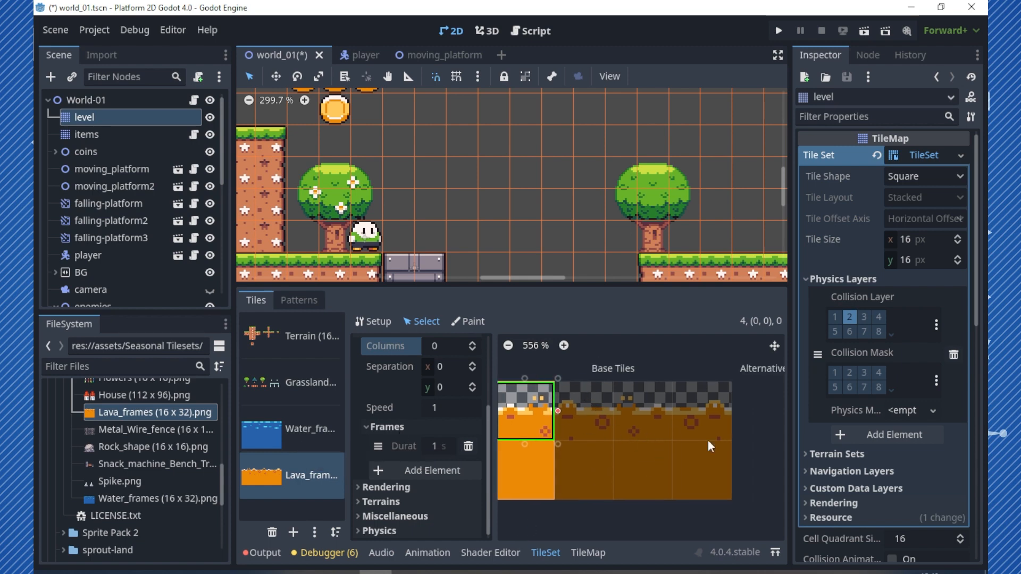
scroll(412, 381, "up", 1)
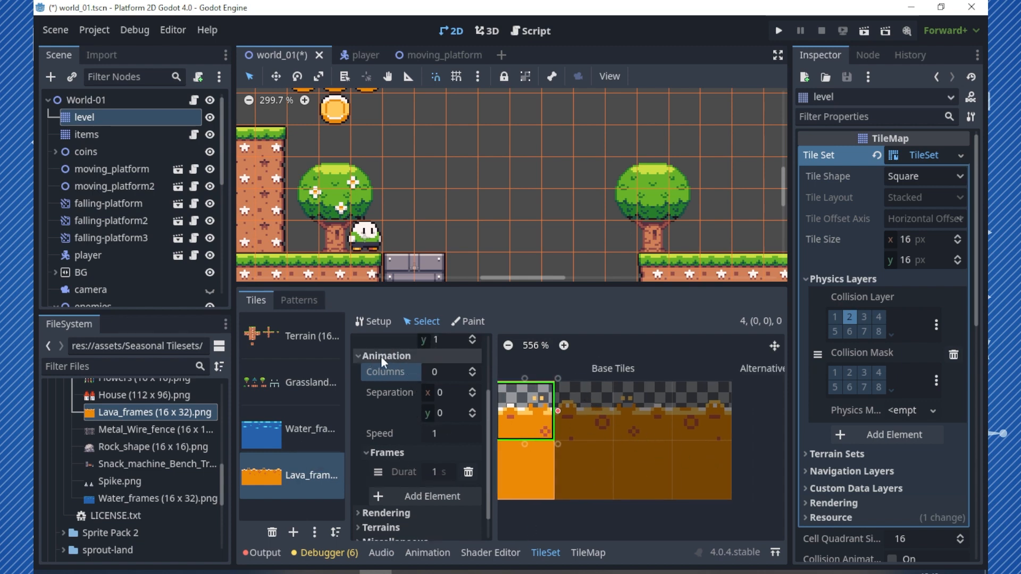
left_click(474, 369)
left_click(473, 369)
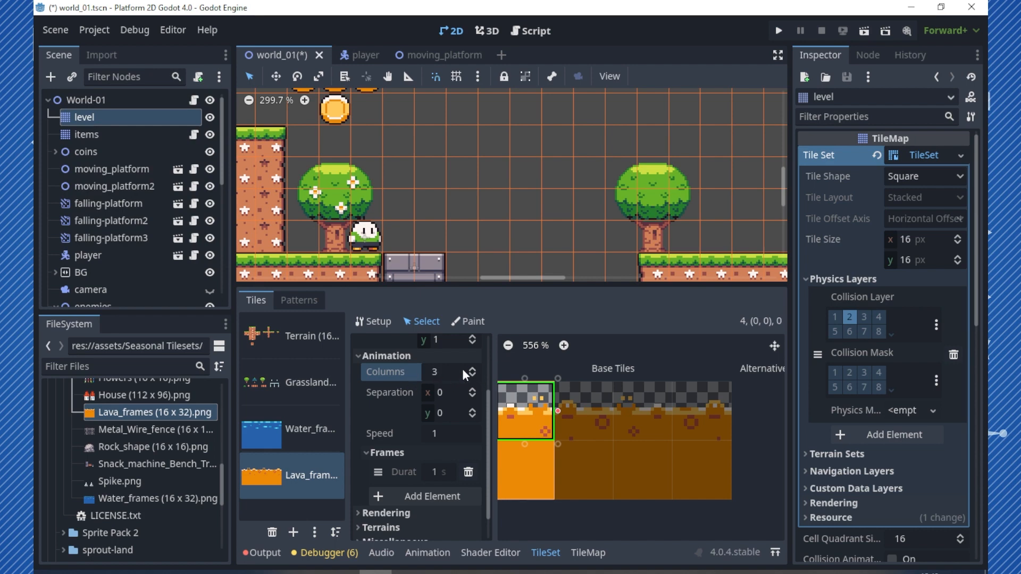
left_click(470, 369)
left_click(439, 496)
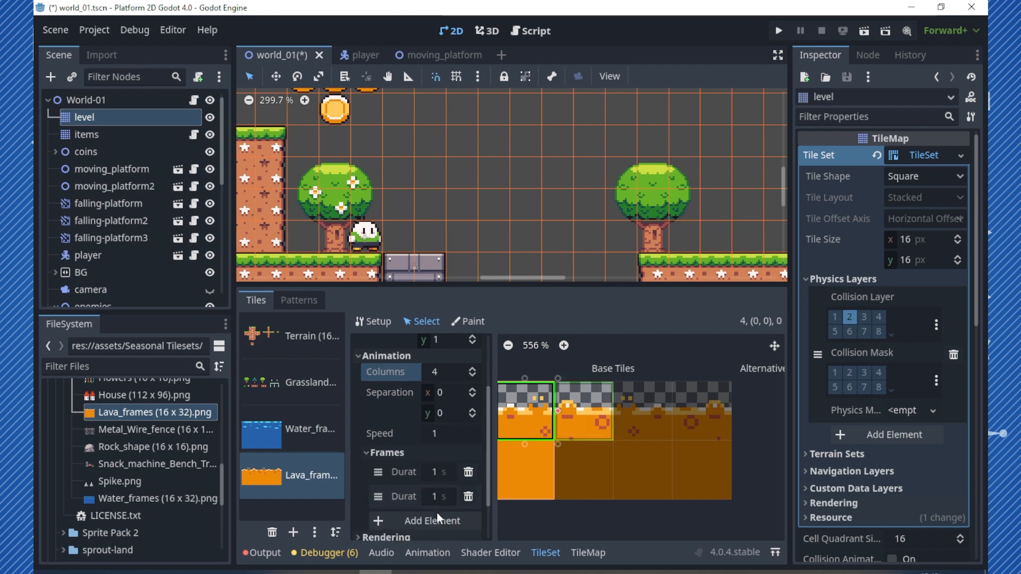
left_click(437, 520)
scroll(444, 515, "down", 1)
left_click(439, 516)
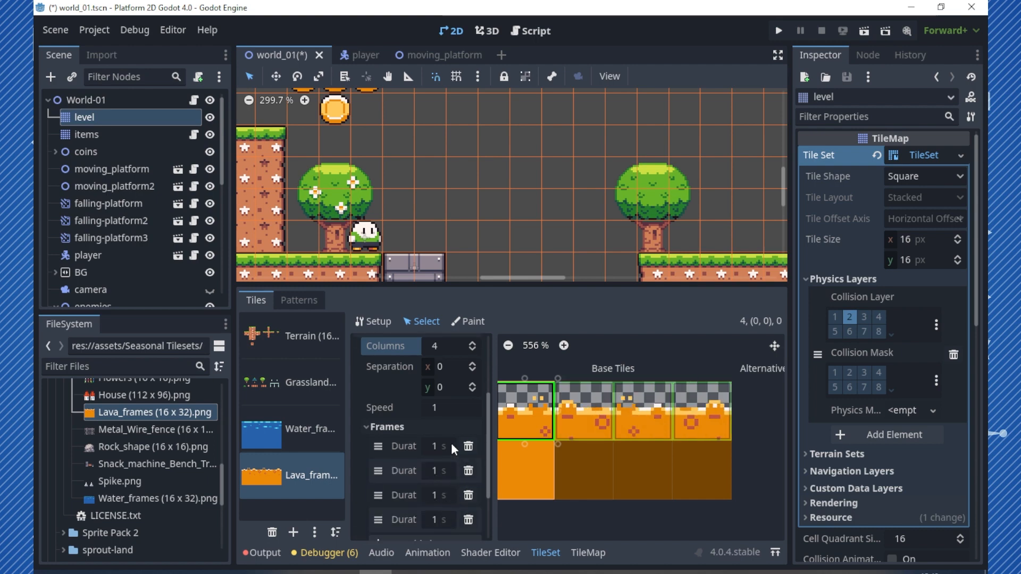
scroll(420, 489, "down", 1)
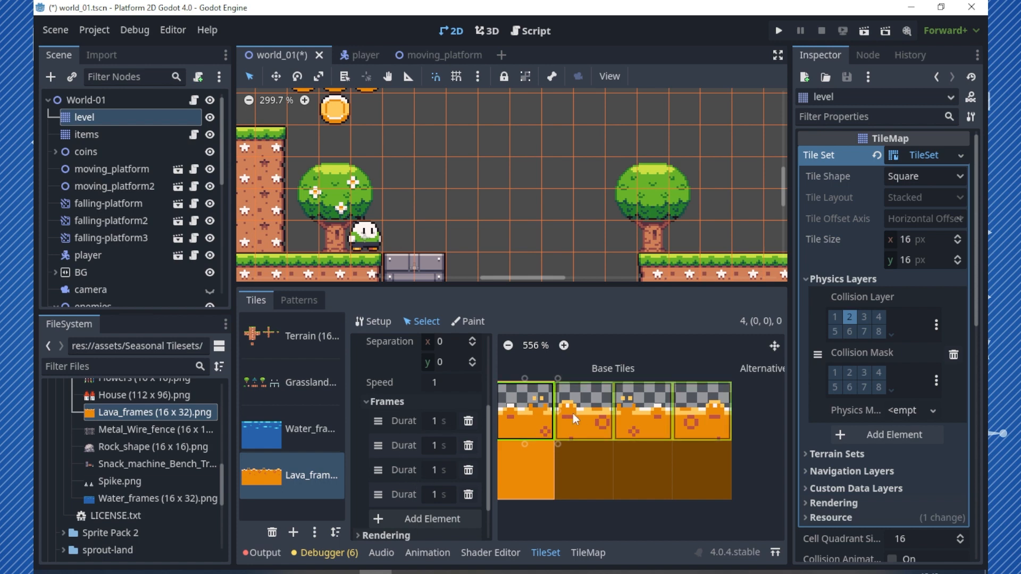
middle_click_drag(575, 442, 602, 449)
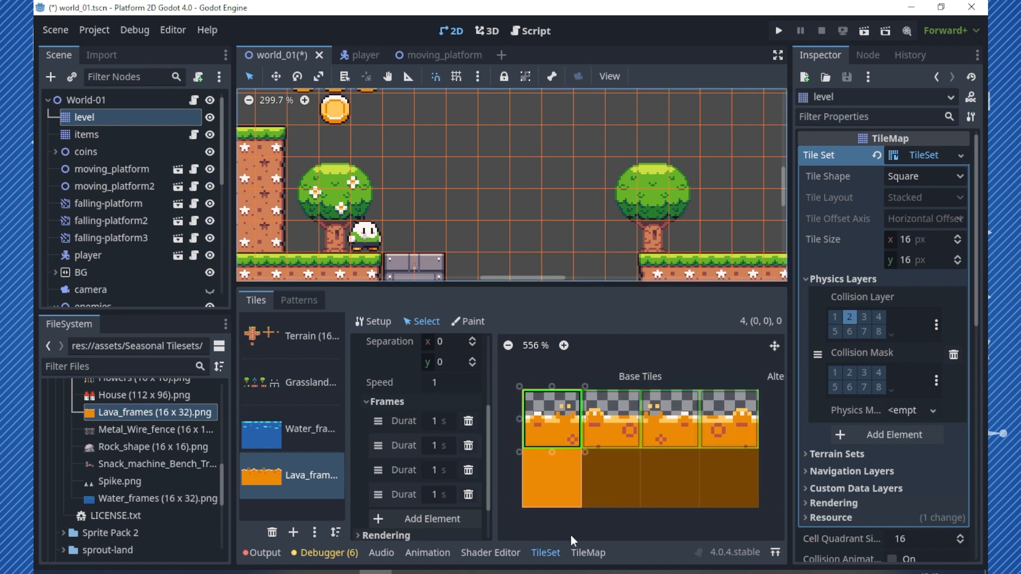
Paint the animated surface lava tile over the row of surface water across the pit
left_click(587, 553)
scroll(557, 234, "down", 1)
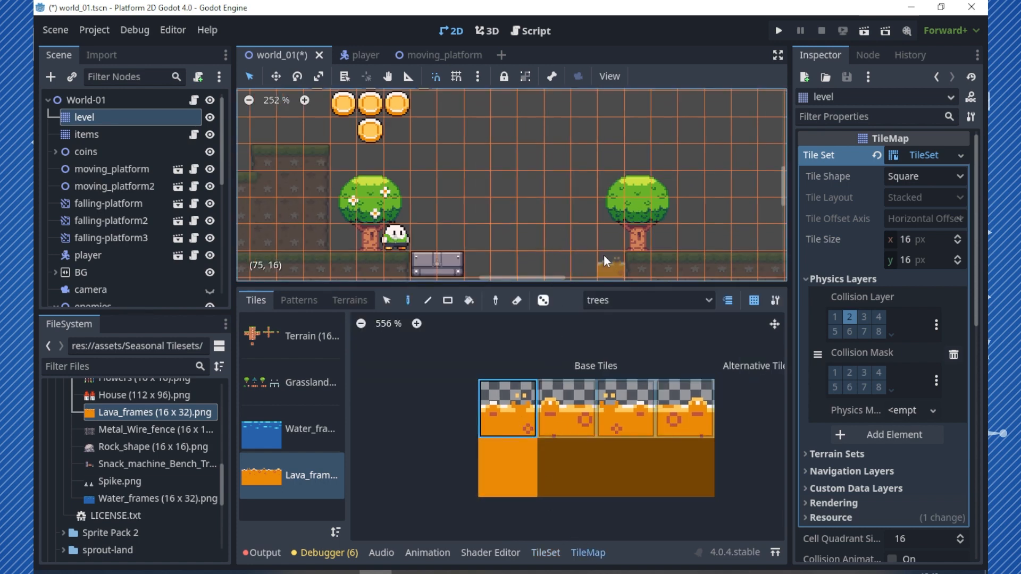
middle_click_drag(605, 254, 593, 172)
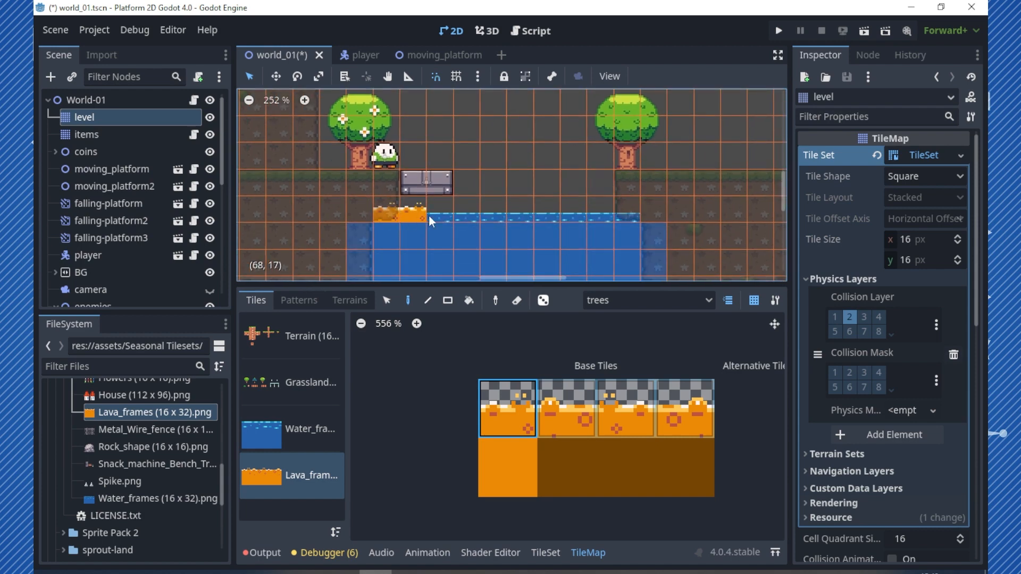
left_click_drag(429, 216, 506, 218)
left_click_drag(602, 218, 616, 218)
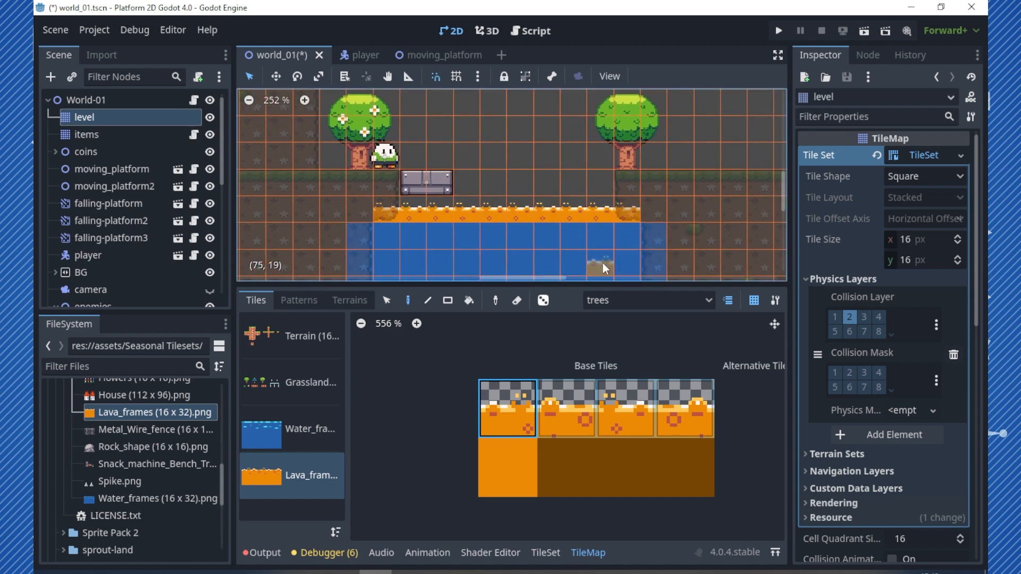
scroll(493, 210, "up", 1)
scroll(493, 210, "up", 2)
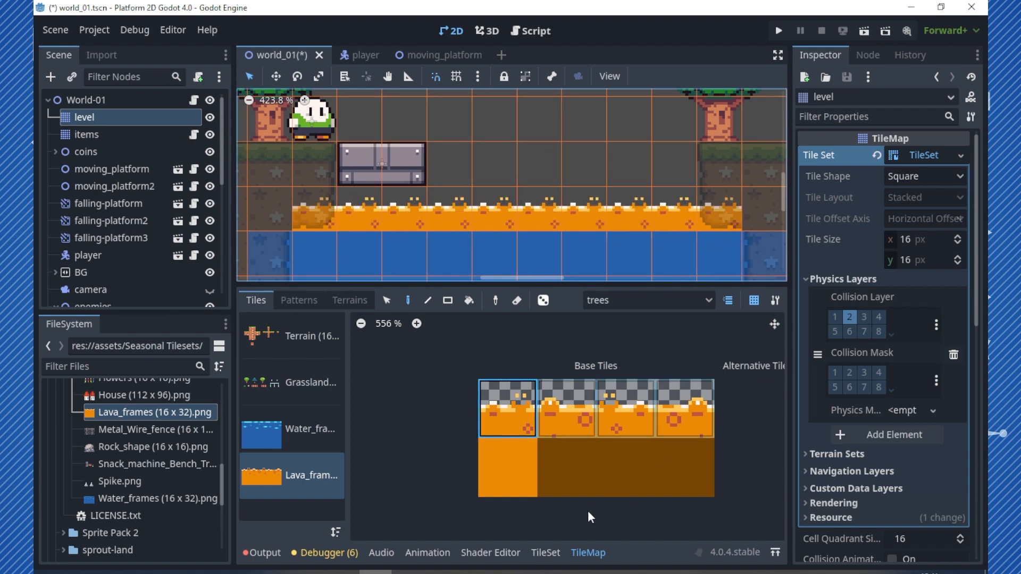
Set the duration of all four animation frames of the surface lava tile to 0.2 s
left_click(546, 552)
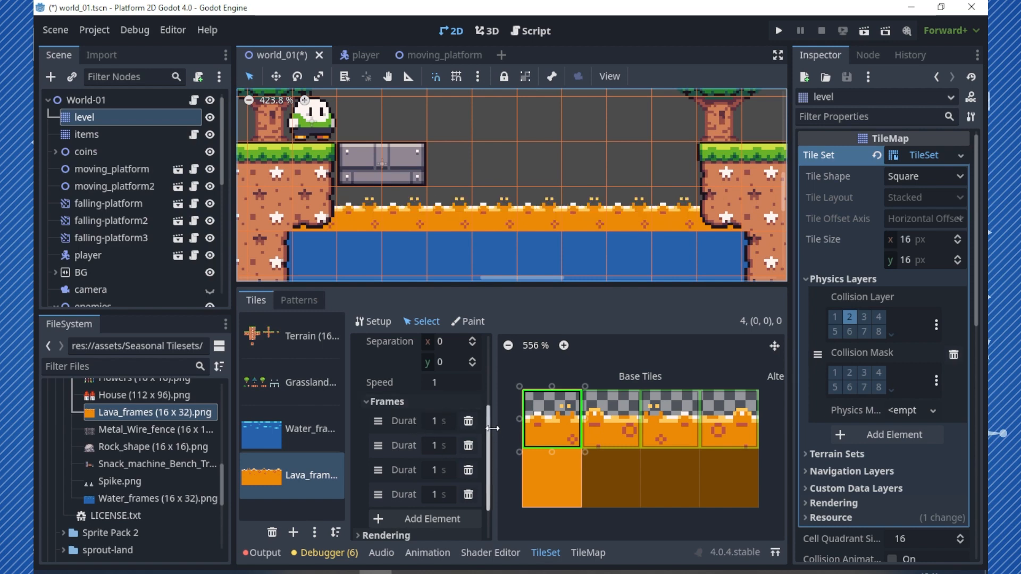
left_click_drag(490, 428, 545, 429)
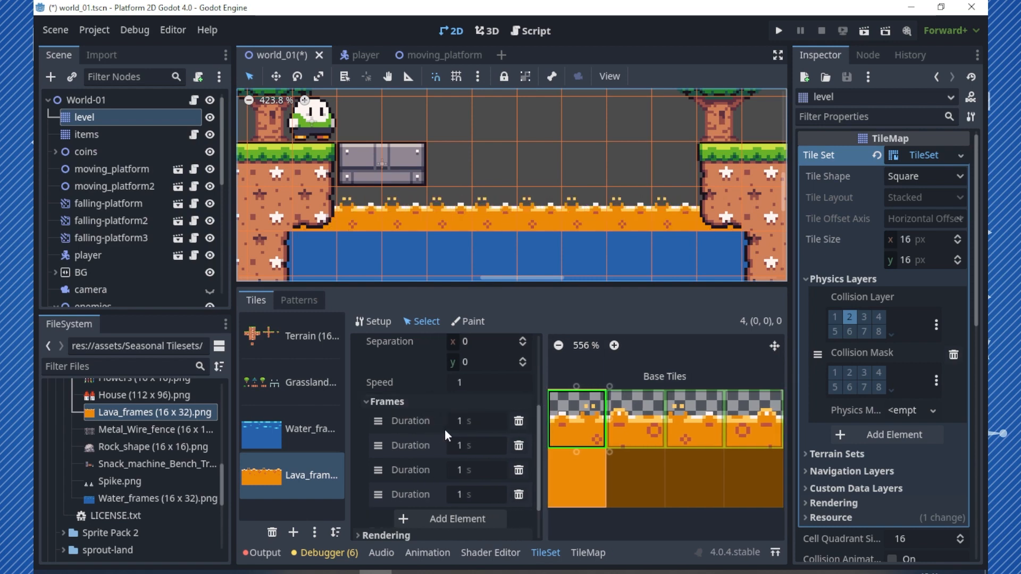
left_click(471, 420)
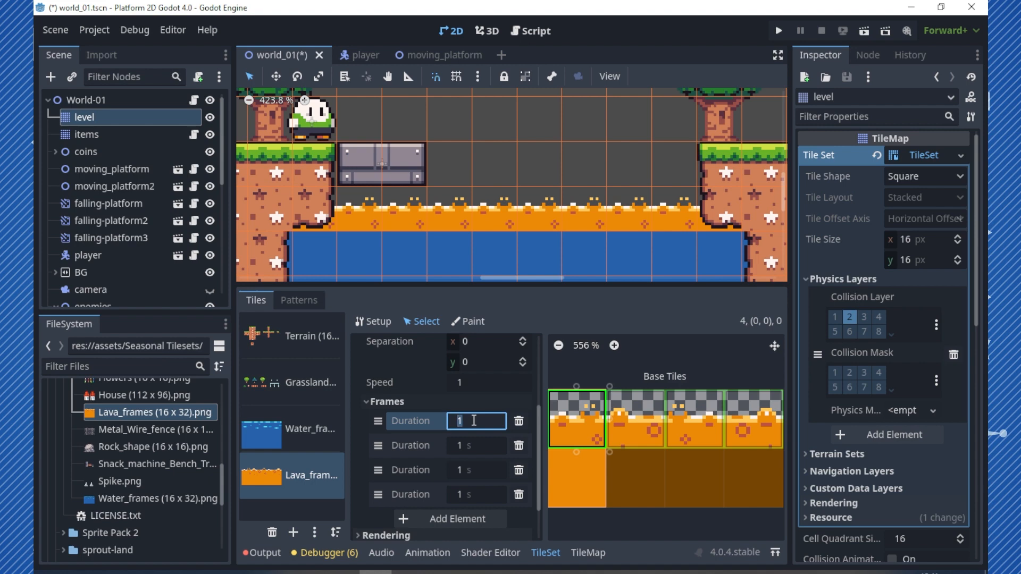
key("BackSpace")
type("0.2")
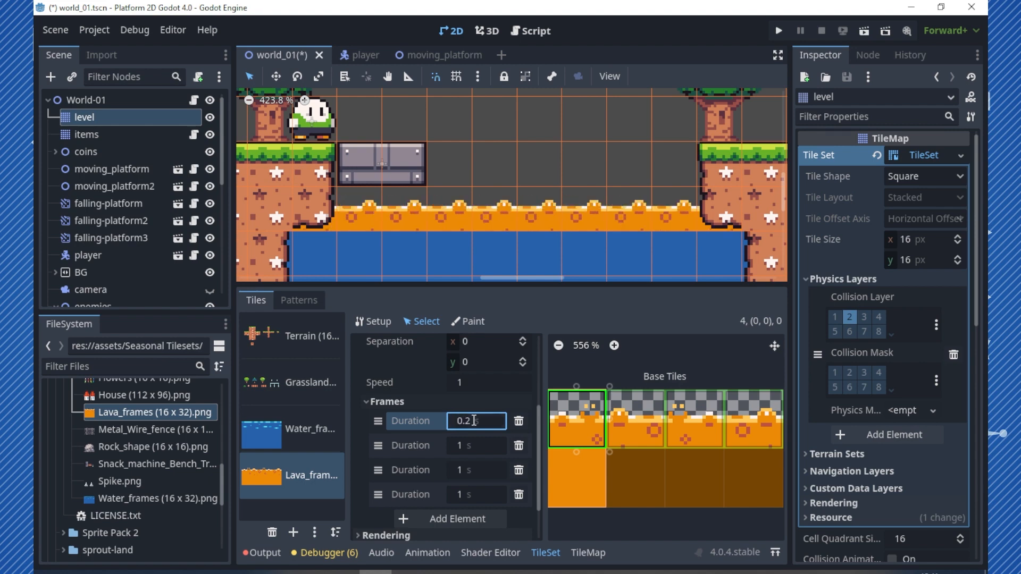
left_click(493, 445)
type("0.2")
left_click(487, 460)
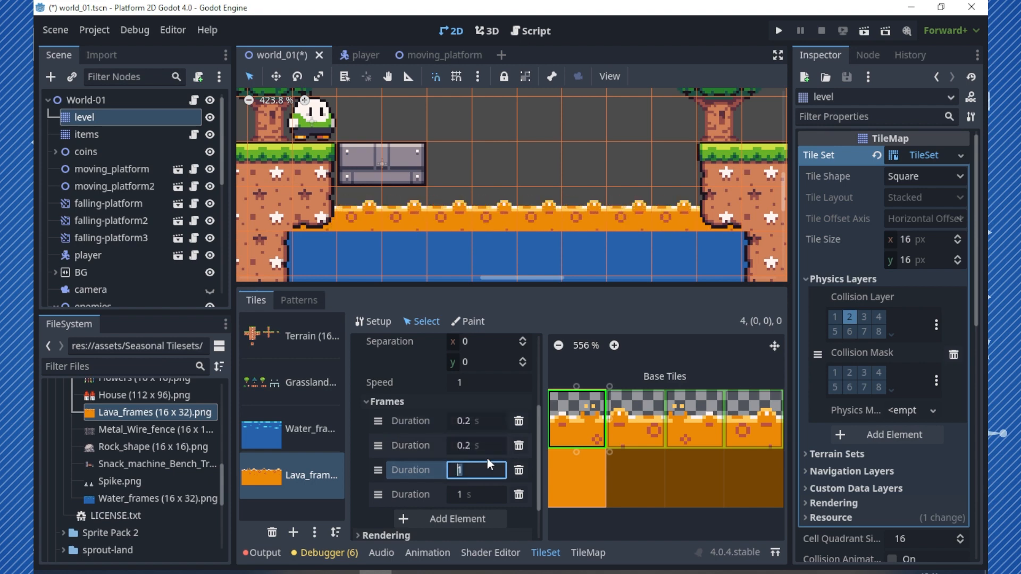
type("0.2")
left_click(485, 495)
type(".2")
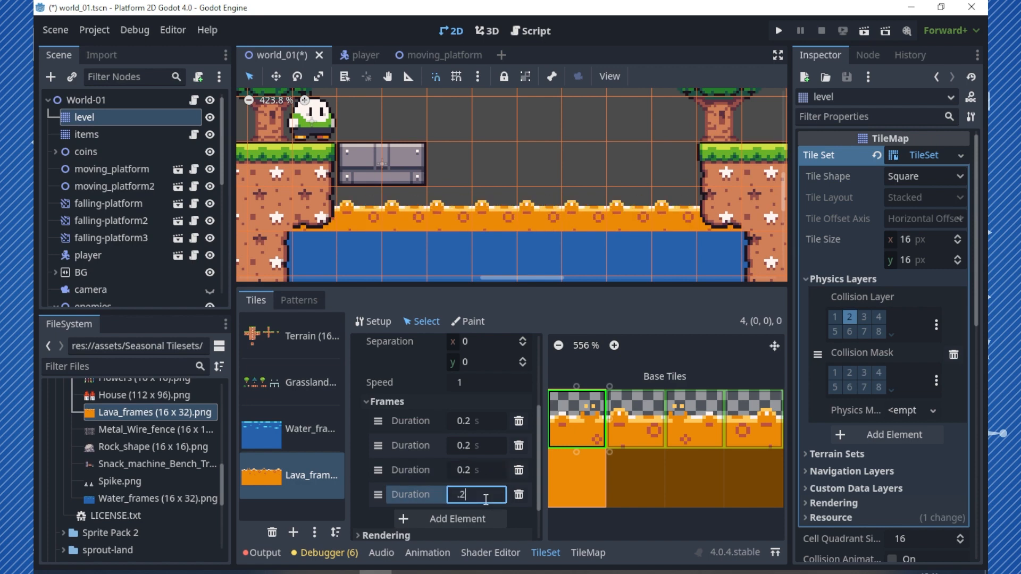
key("Return")
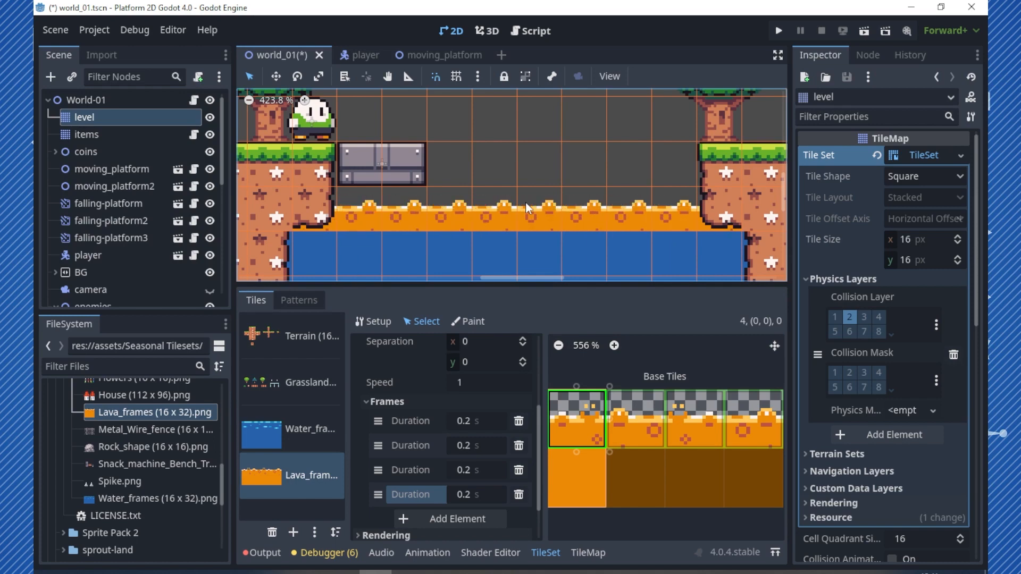
Repaint the pit's lava row with the animated surface water tile and save the scene
left_click(588, 553)
left_click(299, 430)
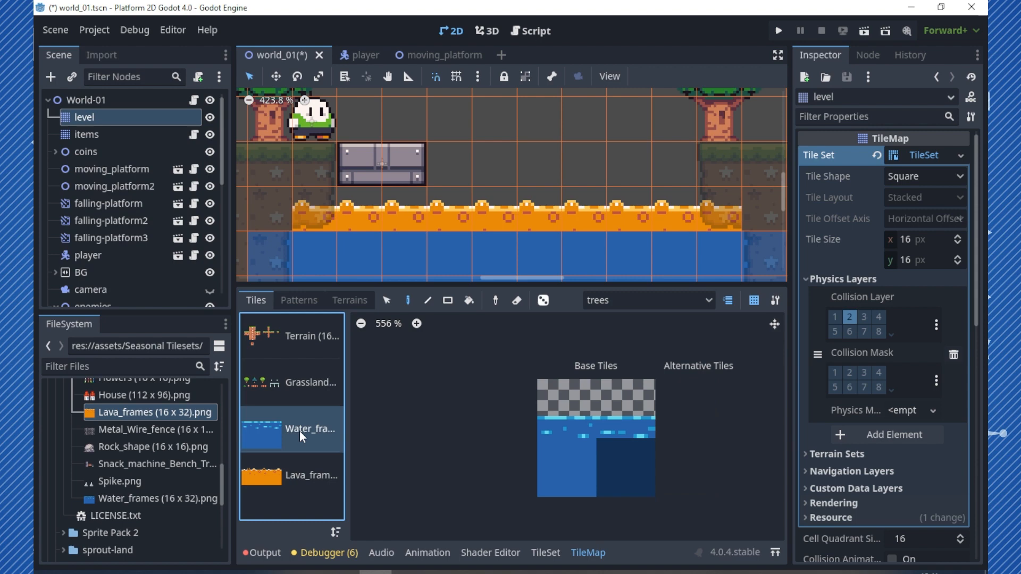
left_click(563, 434)
left_click_drag(340, 203, 708, 212)
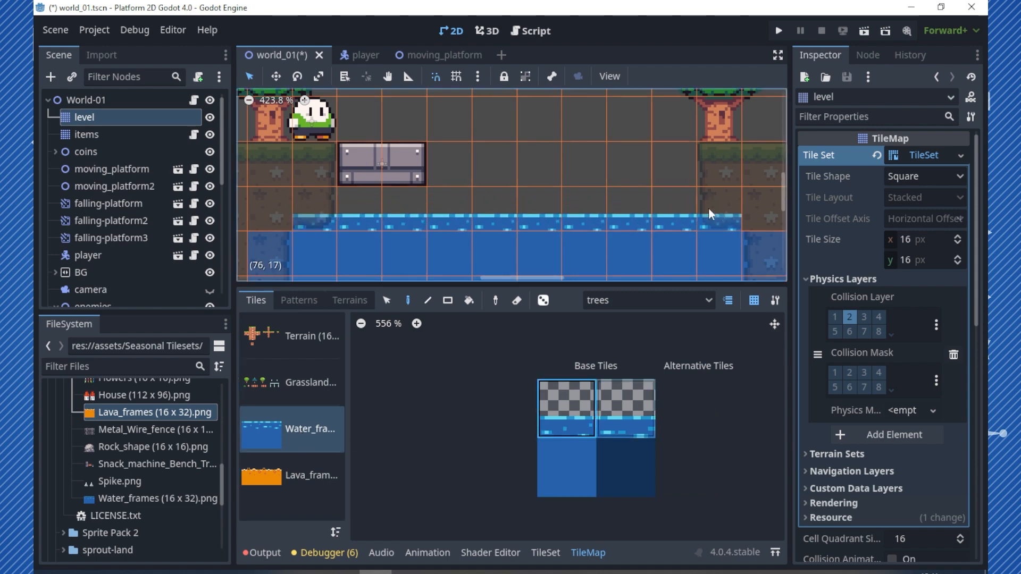
key("ctrl+s")
scroll(564, 204, "down", 2)
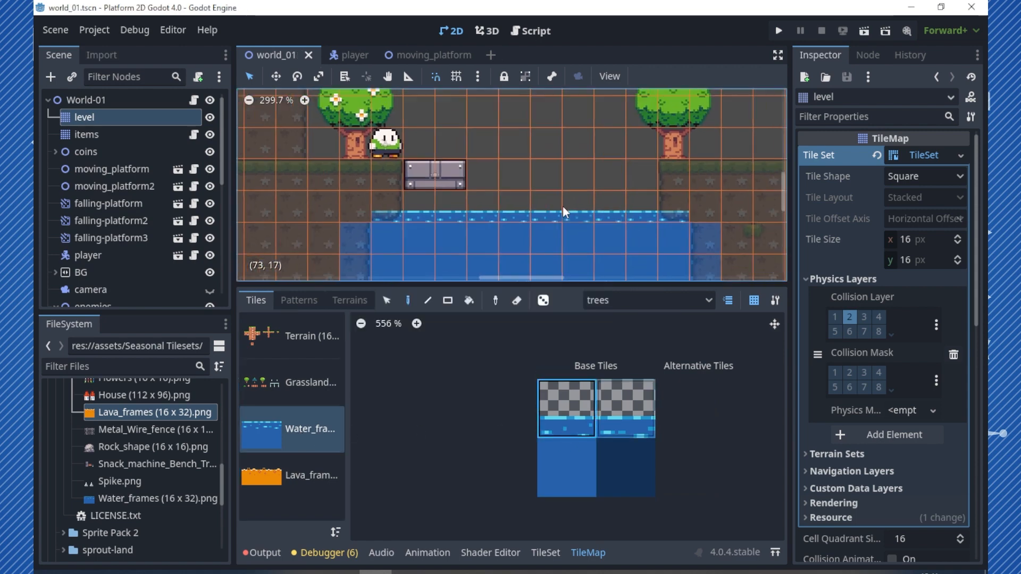
scroll(563, 210, "down", 1)
left_click(123, 100)
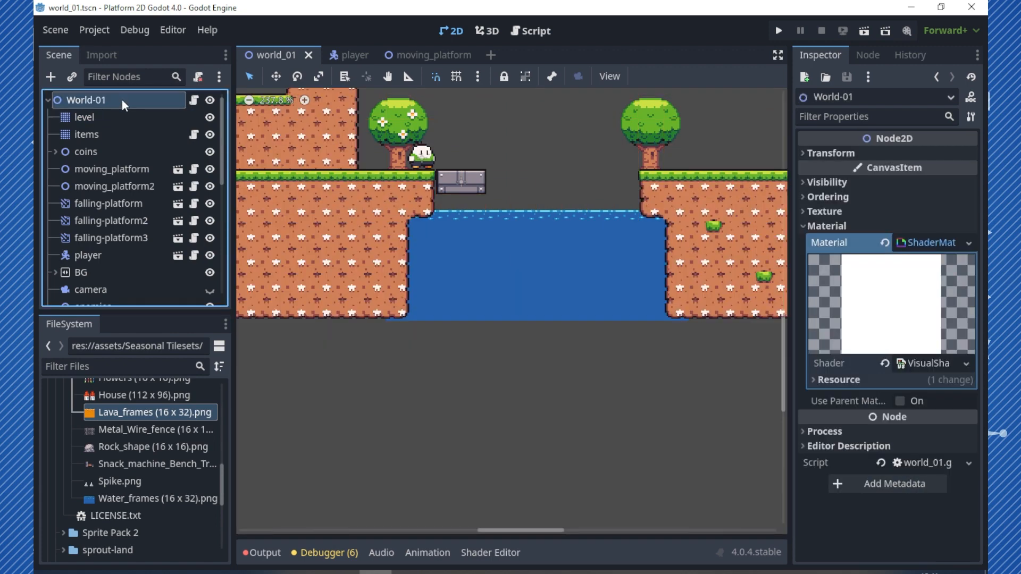
middle_click_drag(652, 307, 609, 435)
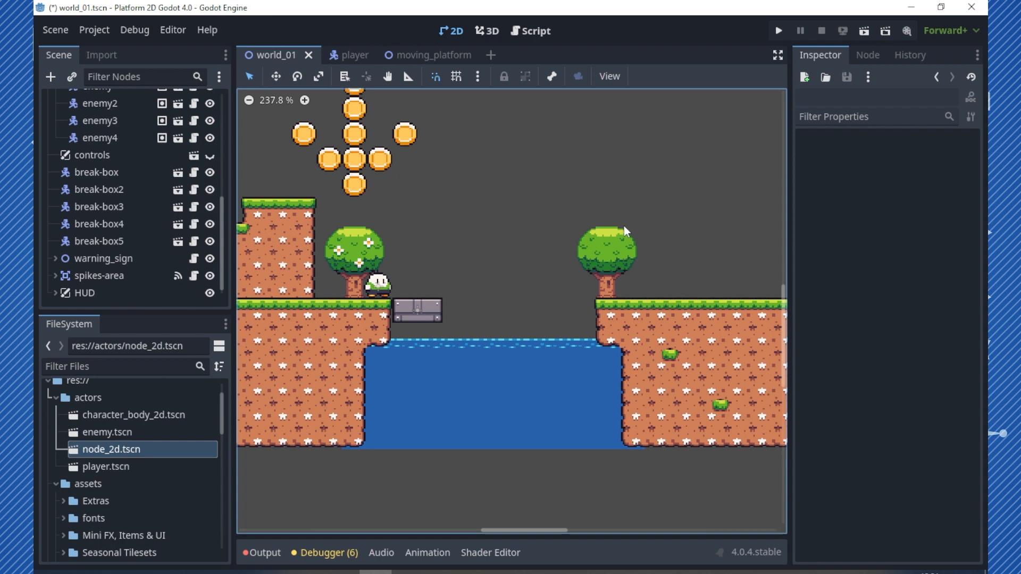
Create a new scene with a Node2D as its root node
scroll(630, 235, "up", 3)
scroll(630, 235, "right", 2)
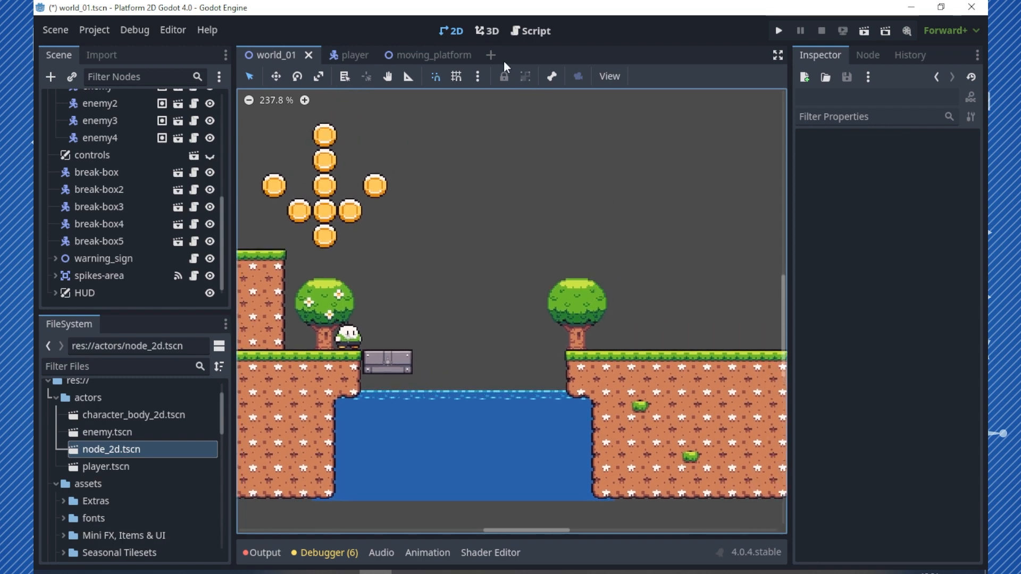
left_click(490, 55)
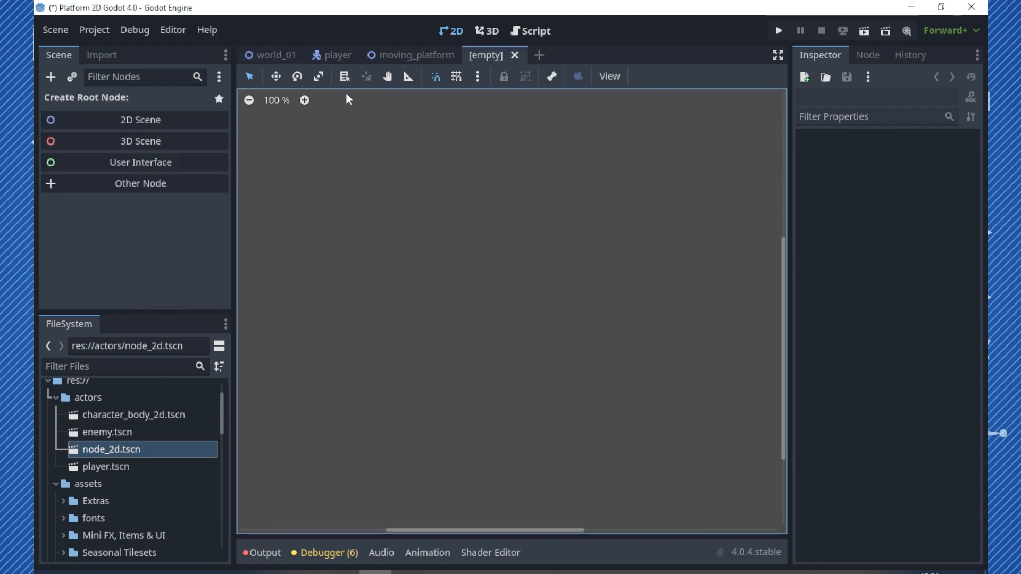
left_click(140, 121)
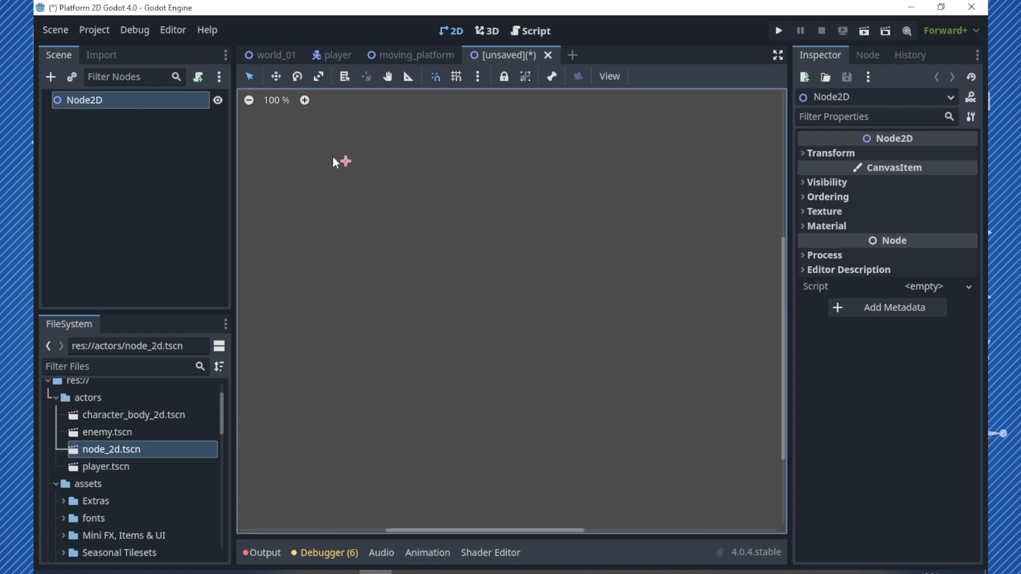
Turn on the 2D editor's helpers, rulers, guides, origin, viewport, group and lock icons, and transformation gizmos
middle_click_drag(425, 215, 468, 298)
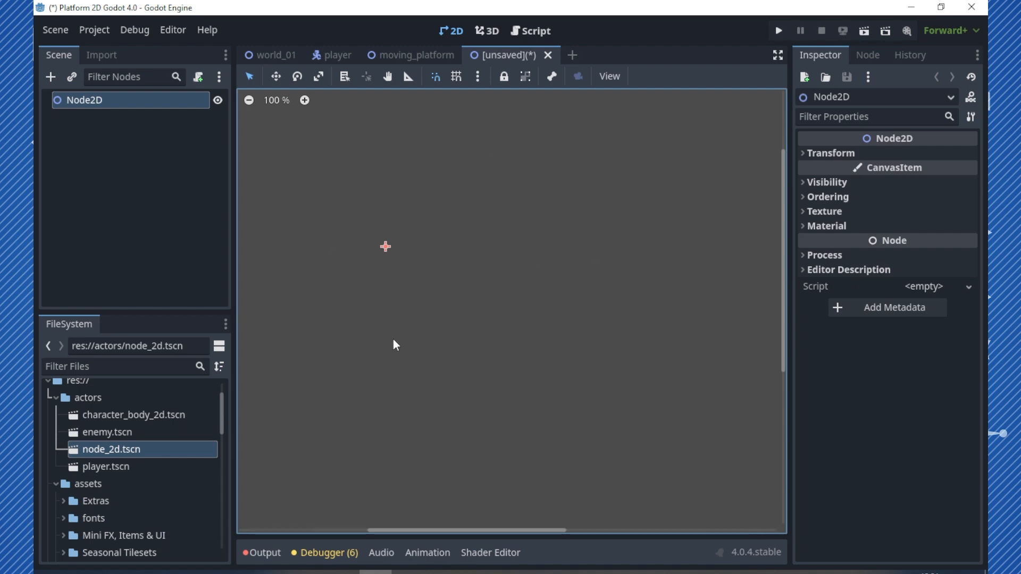
left_click(610, 77)
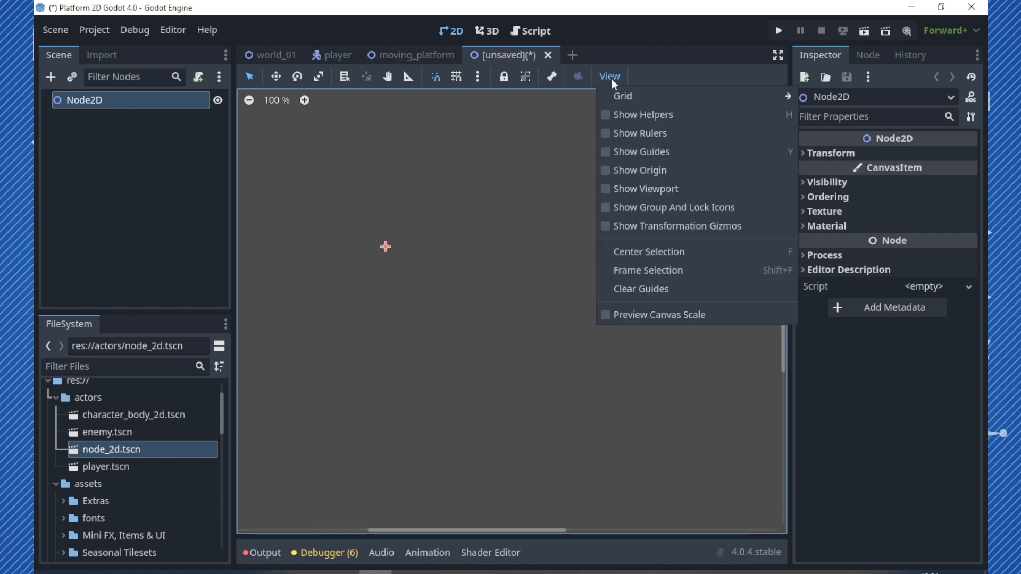
left_click(605, 133)
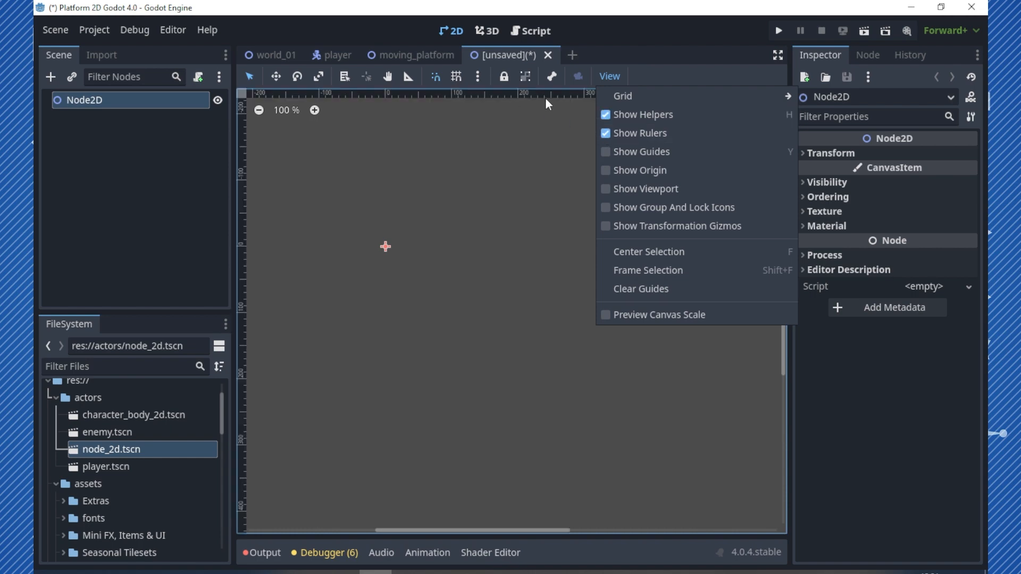
left_click(605, 152)
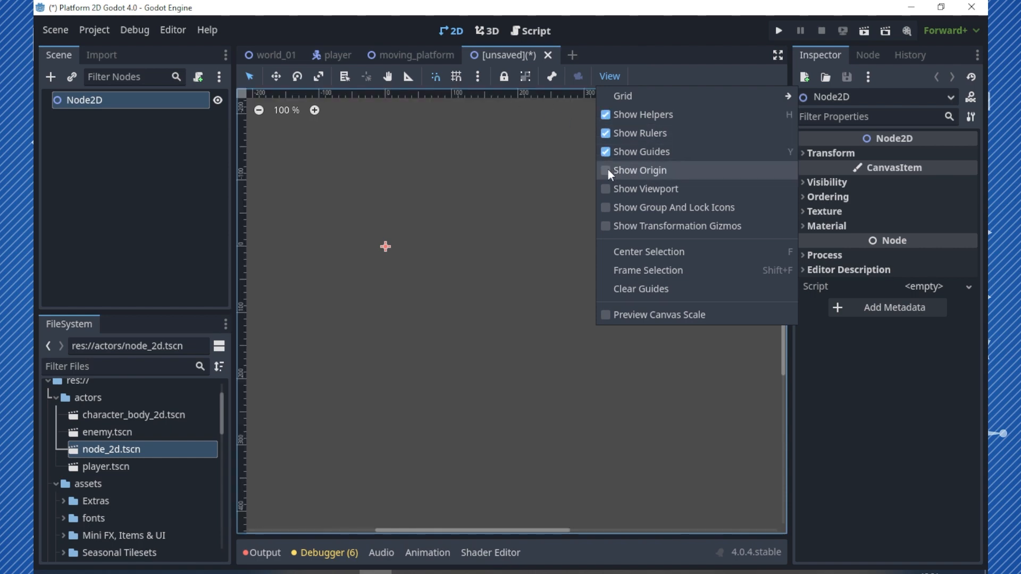
left_click(606, 170)
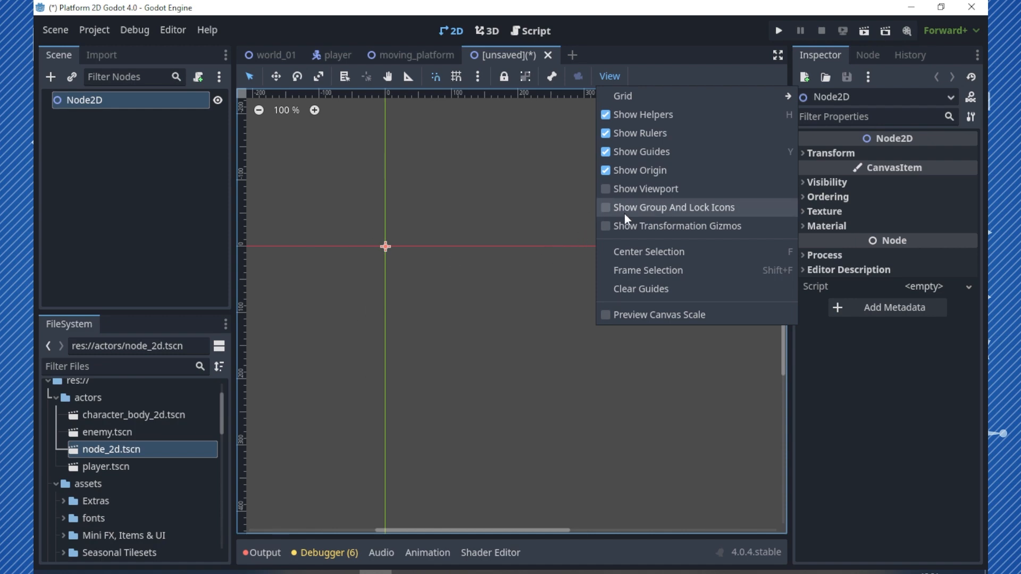
left_click(607, 189)
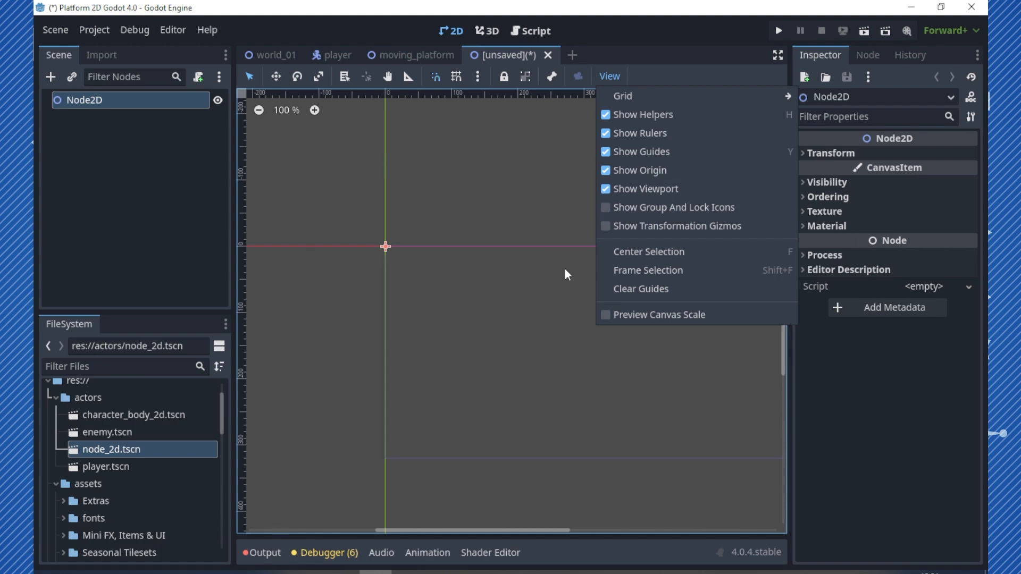
left_click(722, 393)
left_click(609, 76)
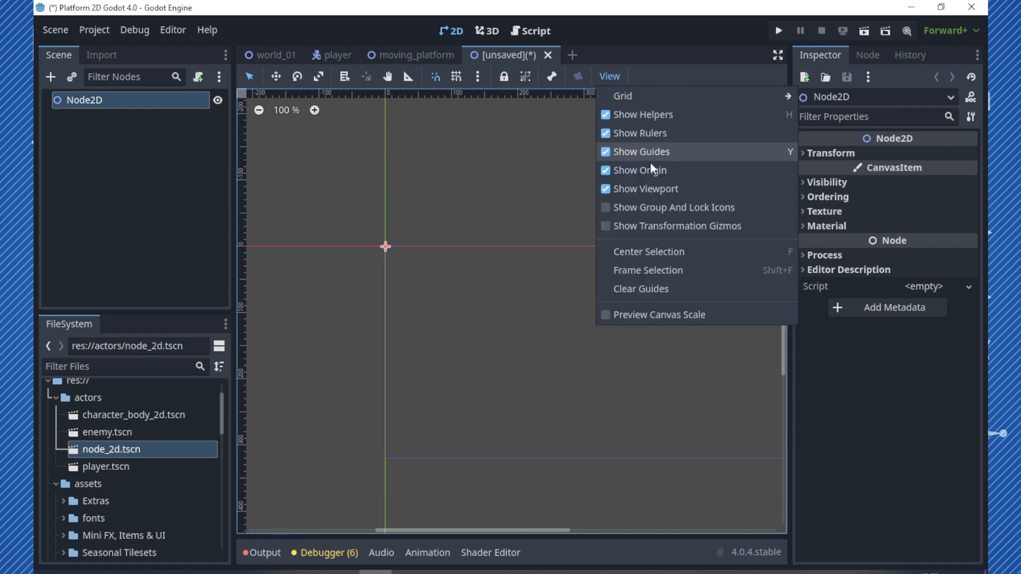
left_click(605, 208)
left_click(601, 221)
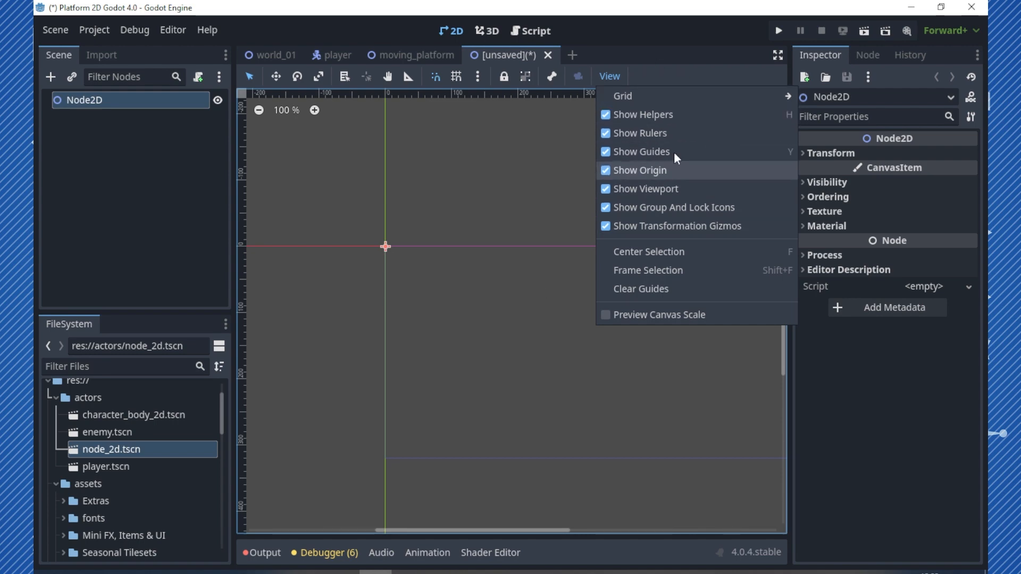
Rename the new scene's root node to base_patrol
left_click(93, 100)
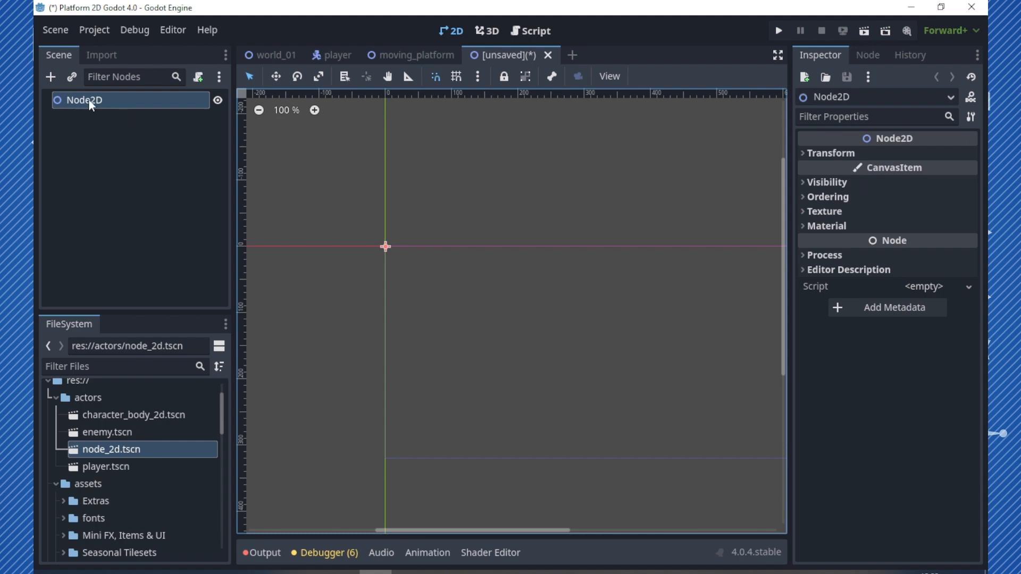
double_click(88, 99)
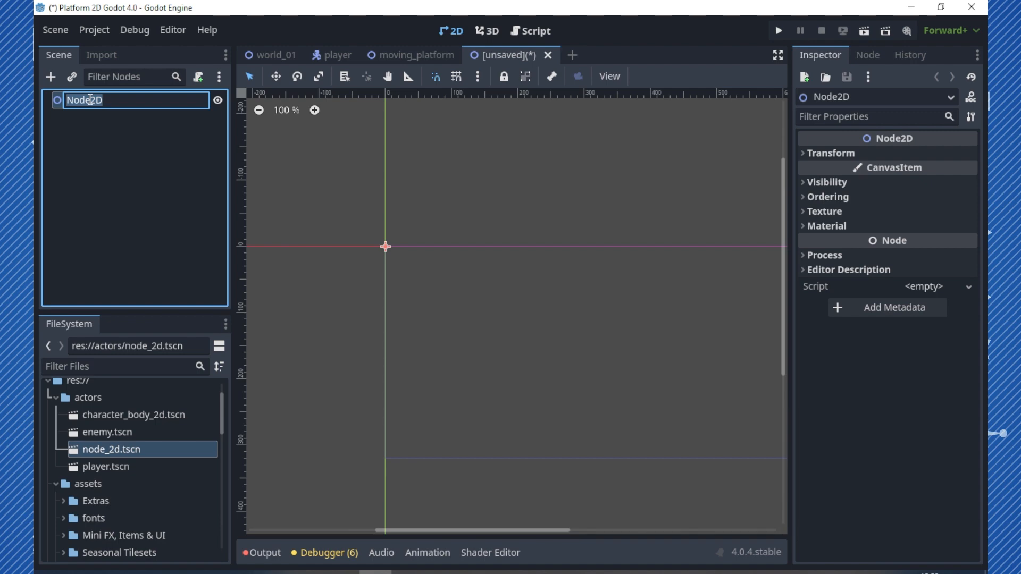
type("bee_patrol")
key("Return")
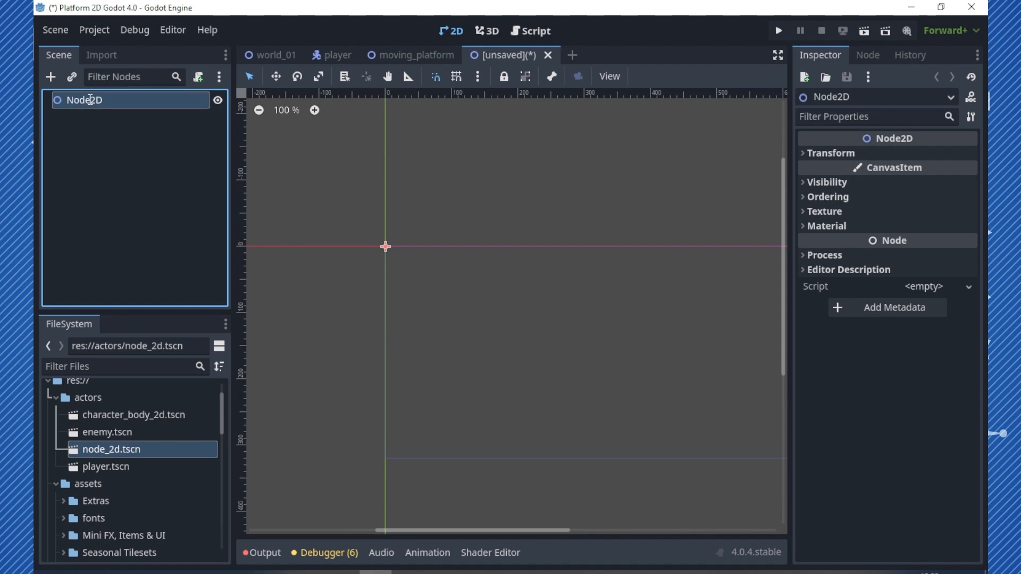
double_click(87, 101)
type("se_patrol")
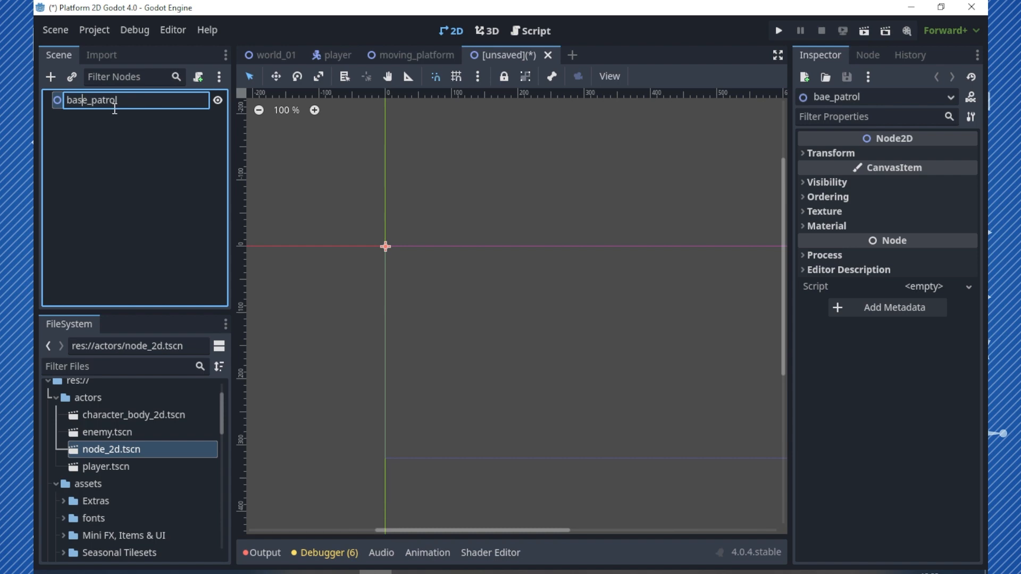
key("Return")
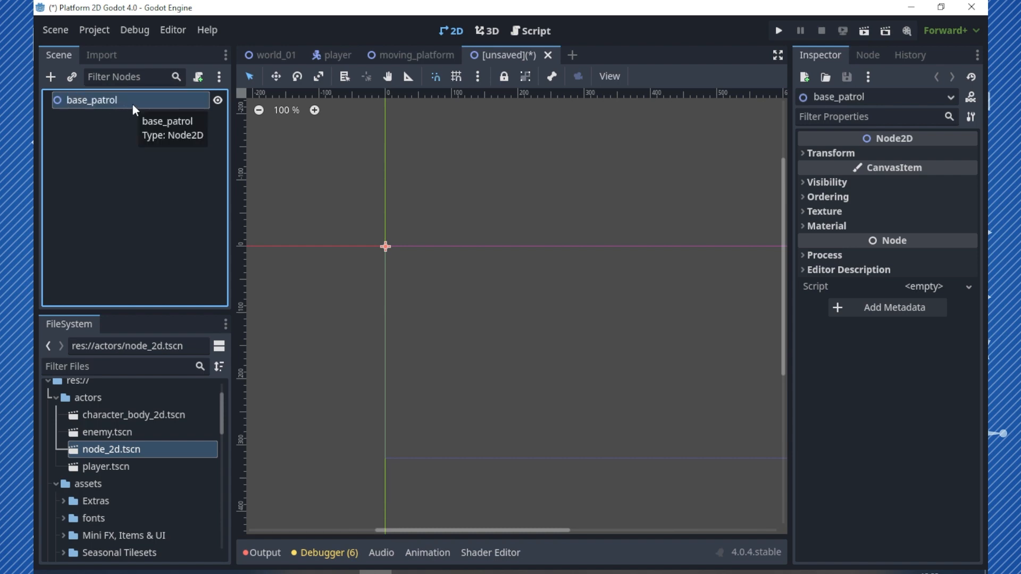
Add a CharacterBody2D child to base_patrol and name it rocket_cherry
right_click(132, 105)
left_click(181, 120)
type("cha")
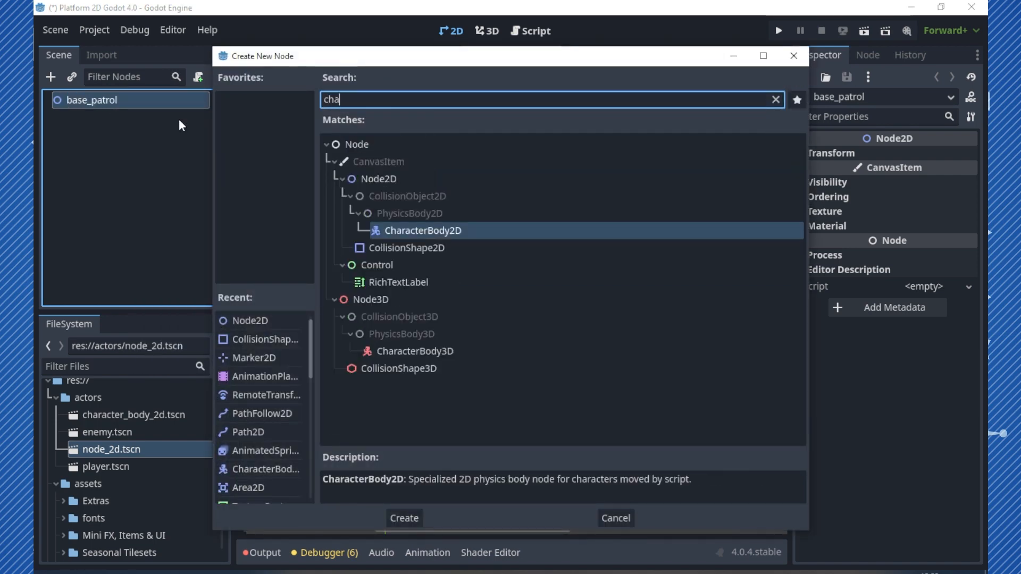
double_click(432, 231)
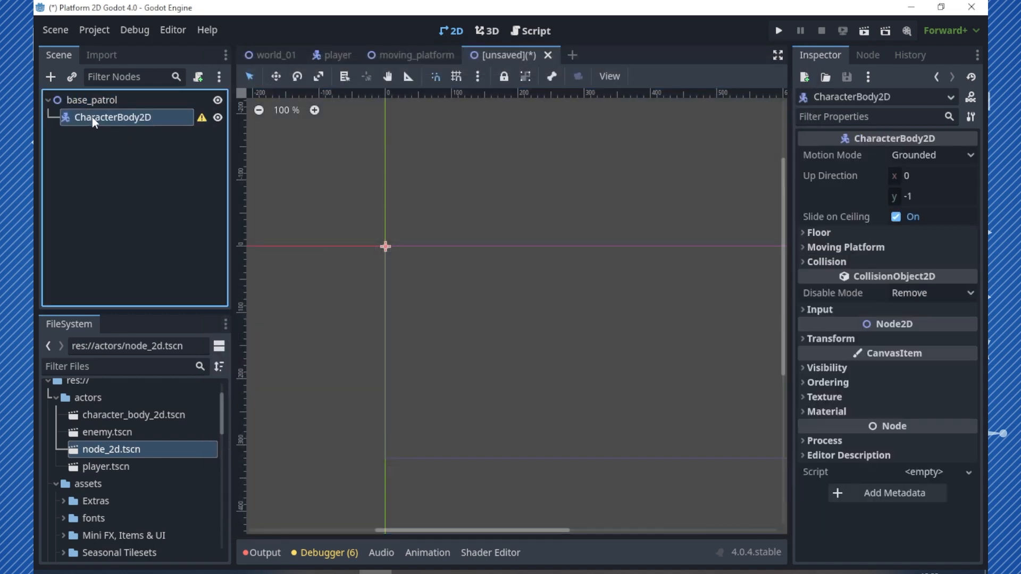
double_click(91, 117)
type("rocket_cherry")
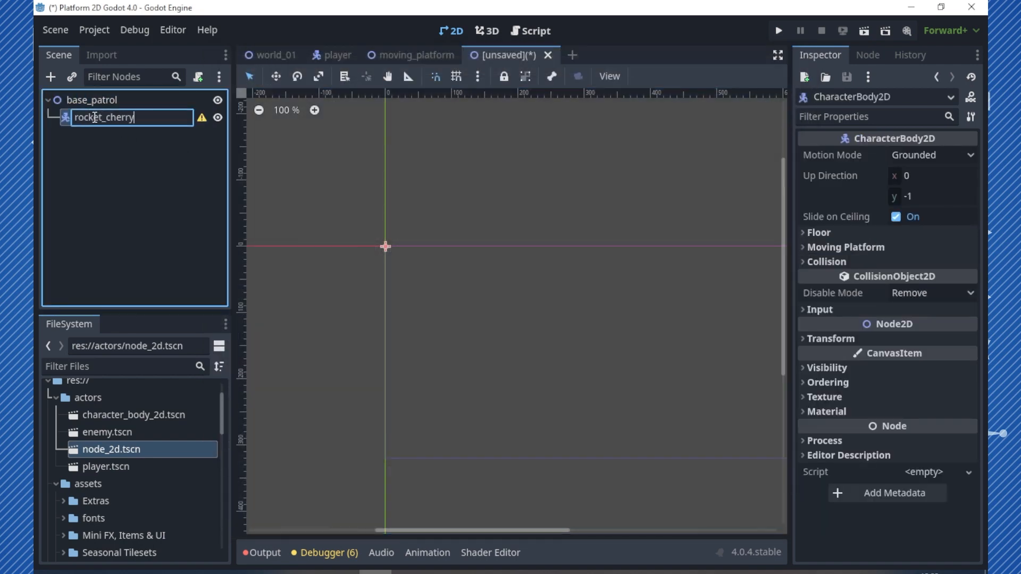
key("Return")
Add a CollisionShape2D child to rocket_cherry and name it collision
right_click(96, 117)
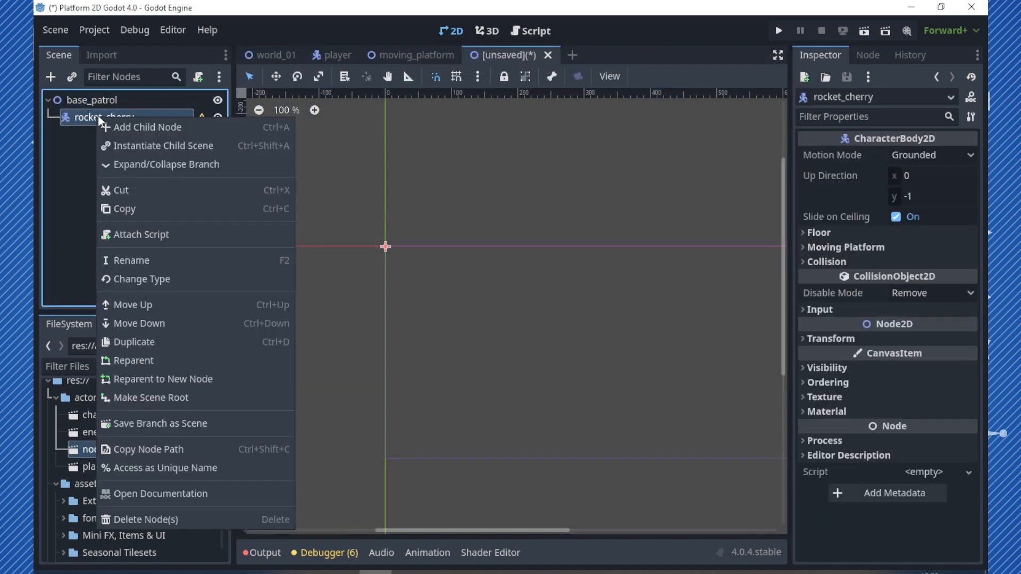
left_click(211, 130)
type("coll")
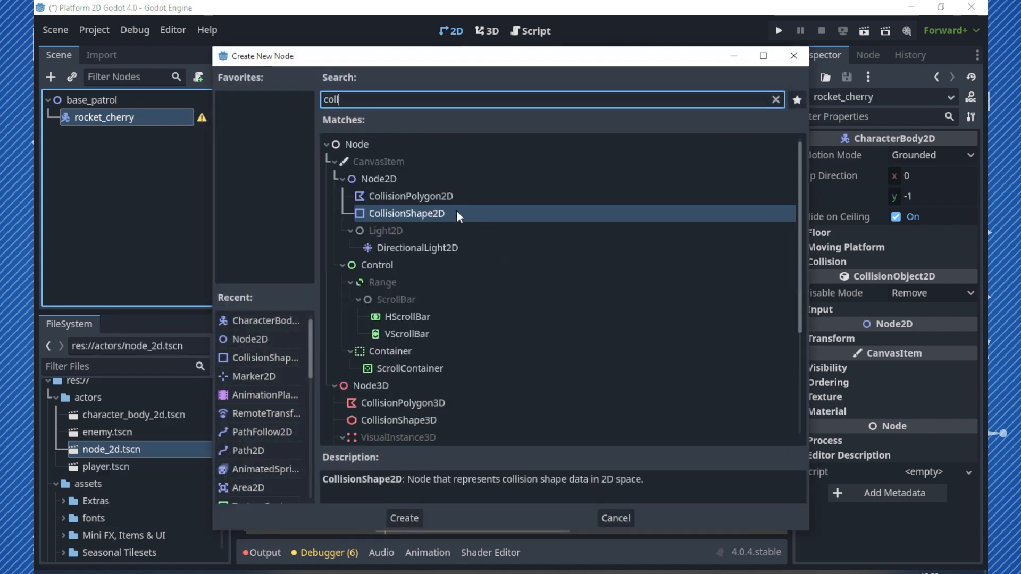
key("Escape")
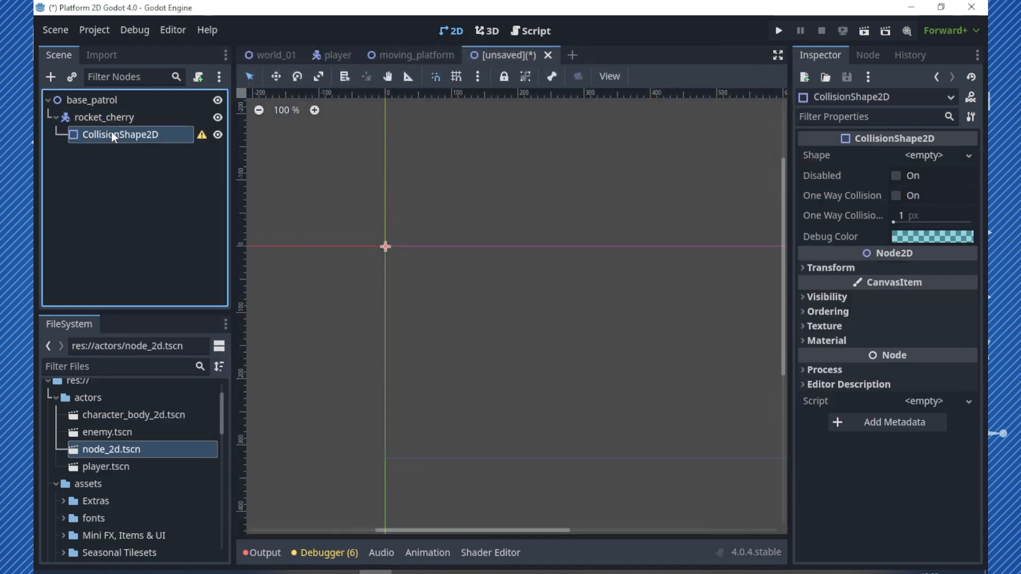
double_click(110, 134)
type("collision")
key("Return")
Add an AnimatedSprite2D named animations under rocket_cherry and place it above the collision node
right_click(104, 119)
left_click(176, 133)
type("ani")
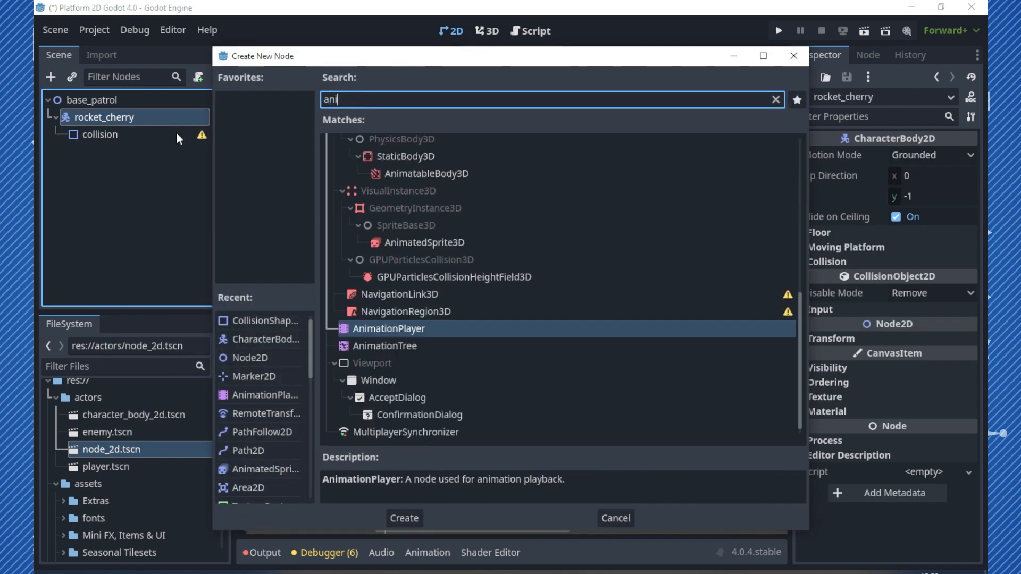
type("m")
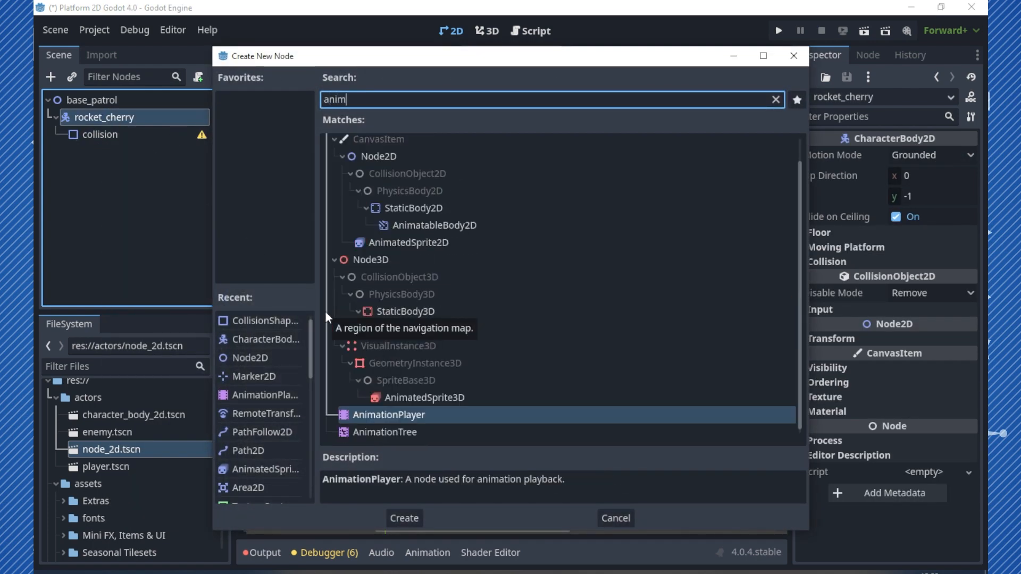
double_click(451, 237)
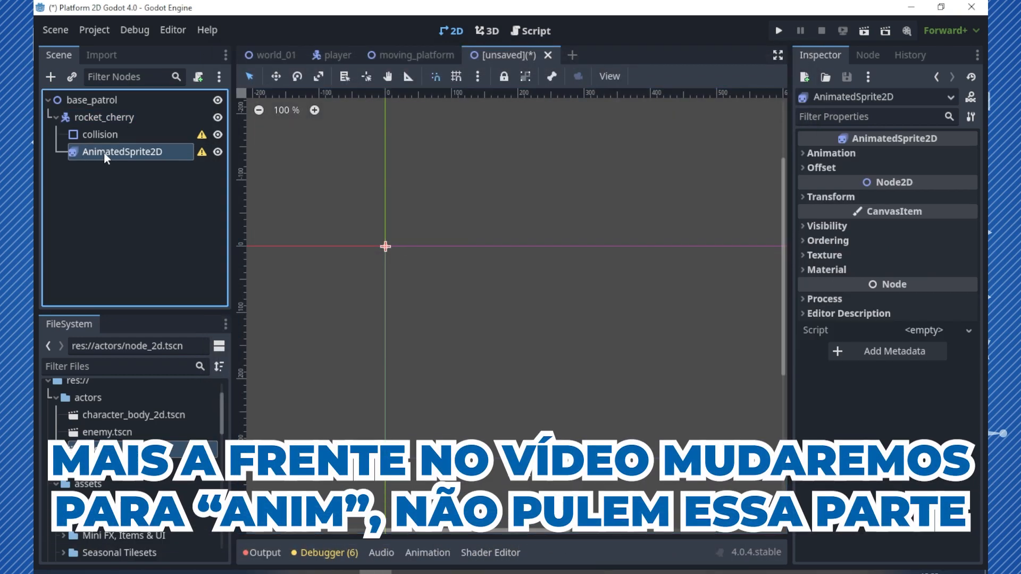
double_click(104, 152)
type("animations")
key("Return")
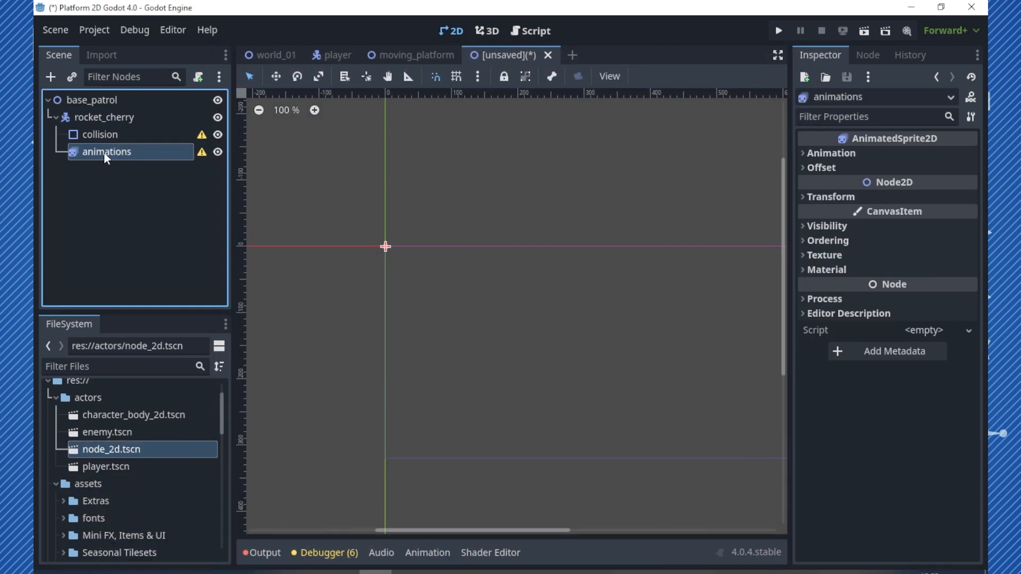
left_click_drag(103, 151, 107, 126)
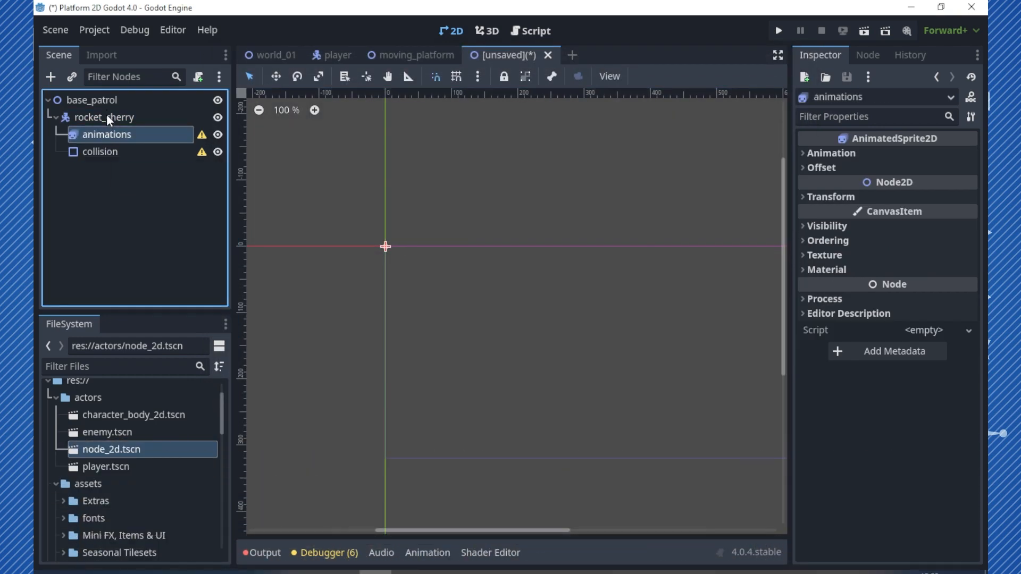
Add a Path2D node as a direct child of base_patrol
left_click(79, 101)
right_click(103, 101)
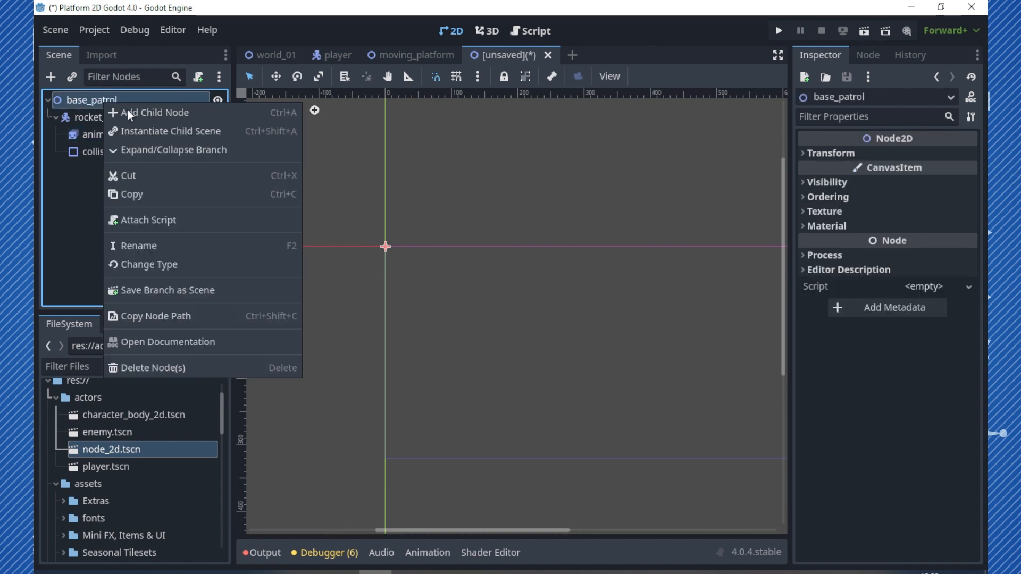
left_click(156, 113)
type("path")
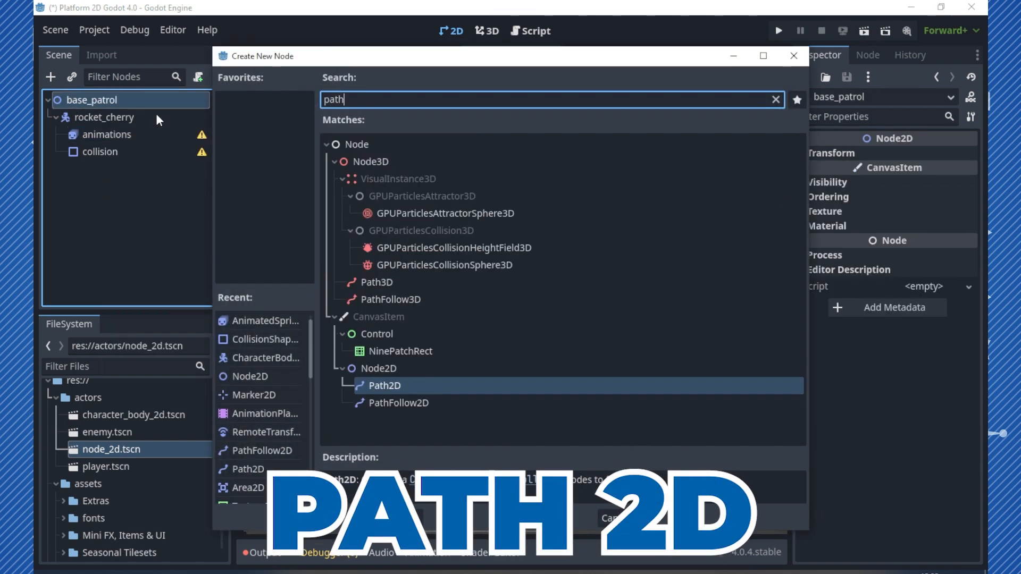
left_click(381, 385)
double_click(380, 386)
Add a PathFollow2D node as a child of the Path2D node
right_click(111, 168)
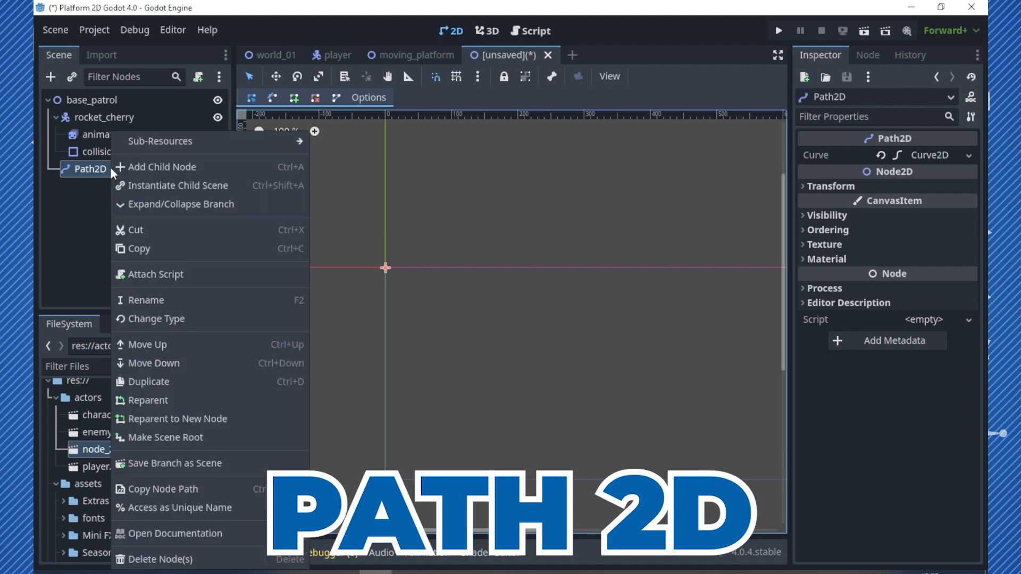
left_click(158, 167)
type("path")
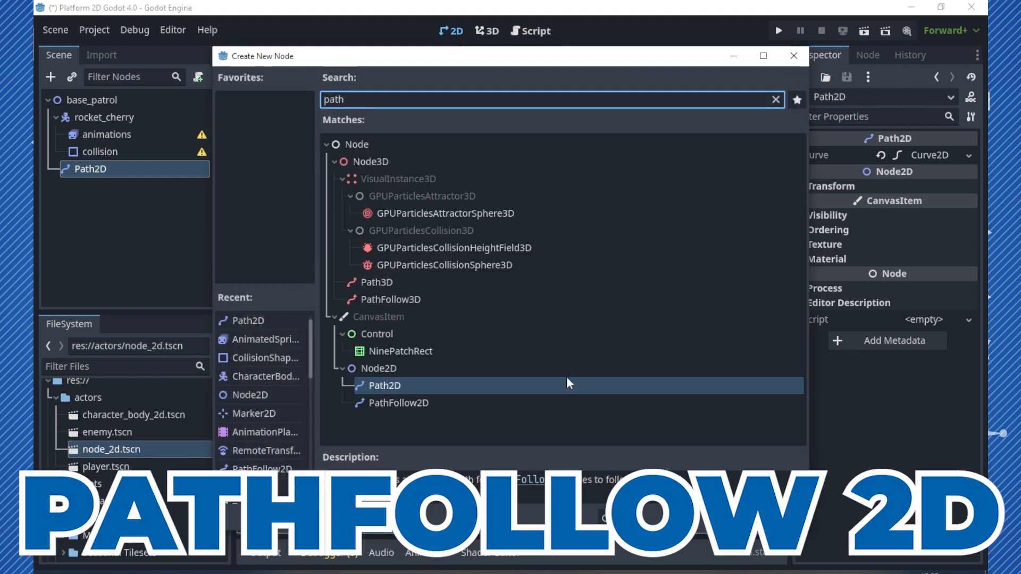
double_click(410, 404)
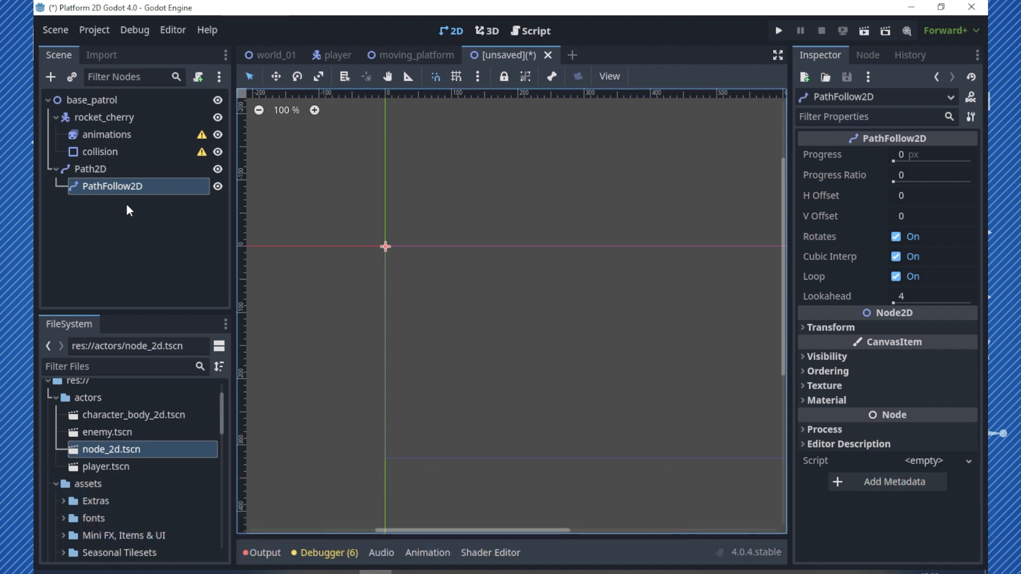
Rename the Path2D node to path2D with a lowercase initial
double_click(92, 170)
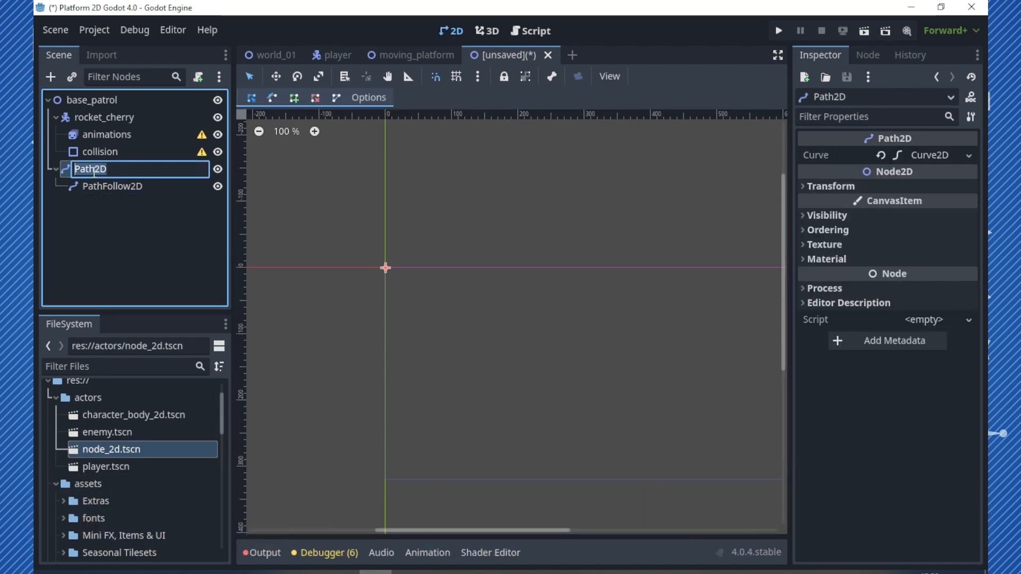
key("Home")
key("Delete")
type("p")
key("Return")
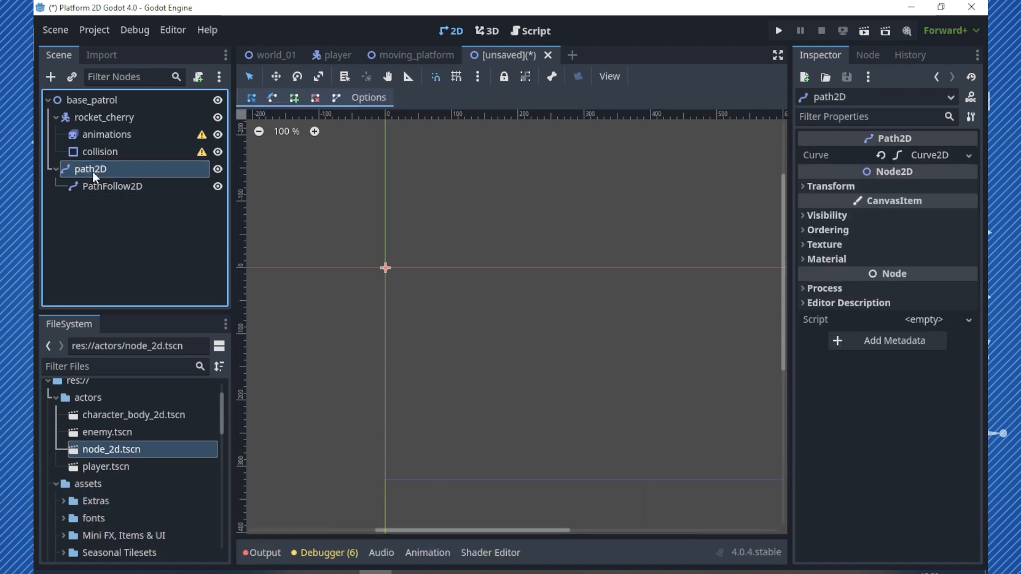
Rename the PathFollow2D node under path2D to path_follow2D
double_click(123, 185)
key("Home")
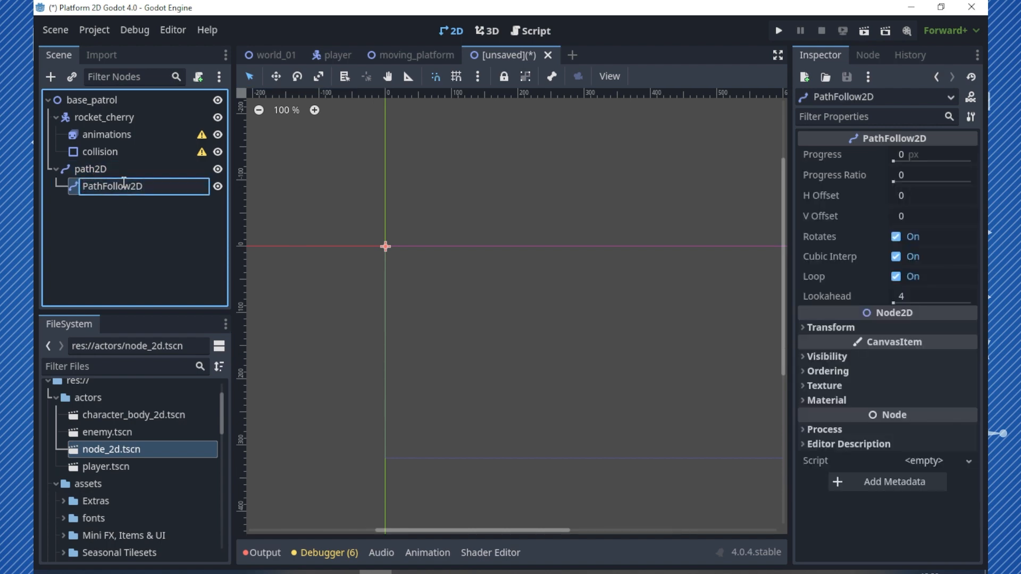
type("p")
key("Delete")
type("_")
key("Delete")
type("f")
key("Return")
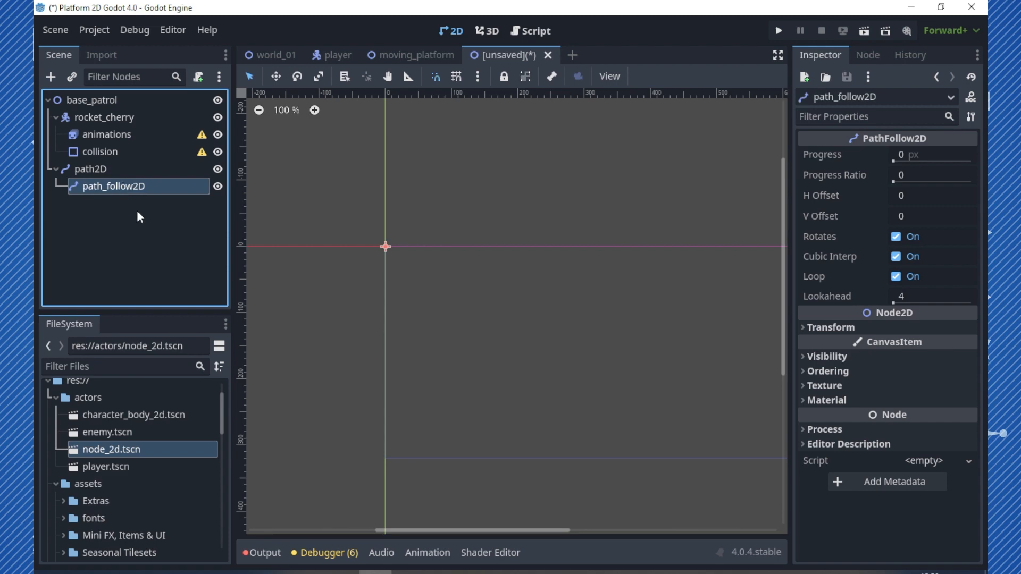
Add a RemoteTransform2D node as a child of path_follow2D and name it remote
right_click(113, 185)
left_click(176, 169)
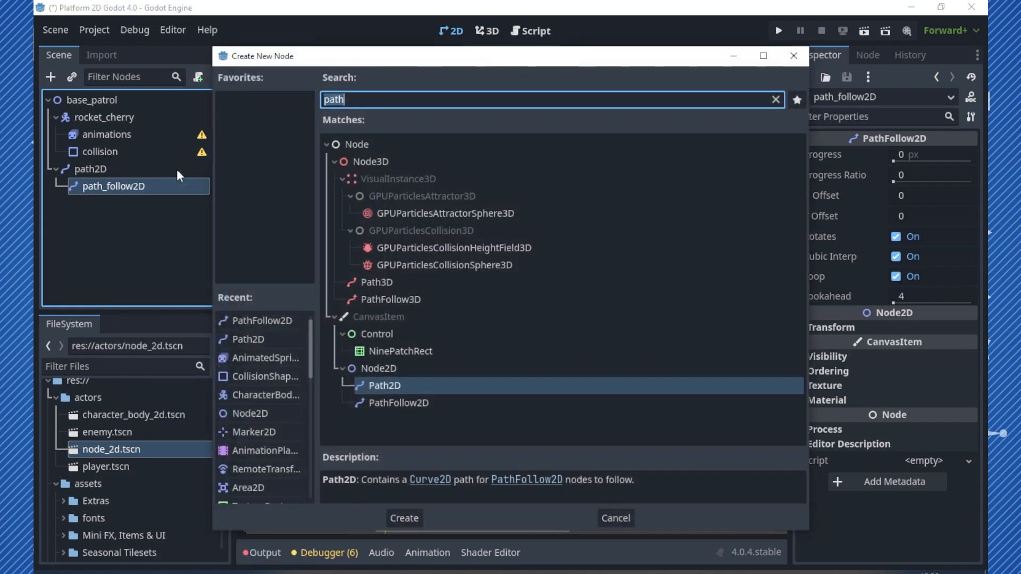
type("remo")
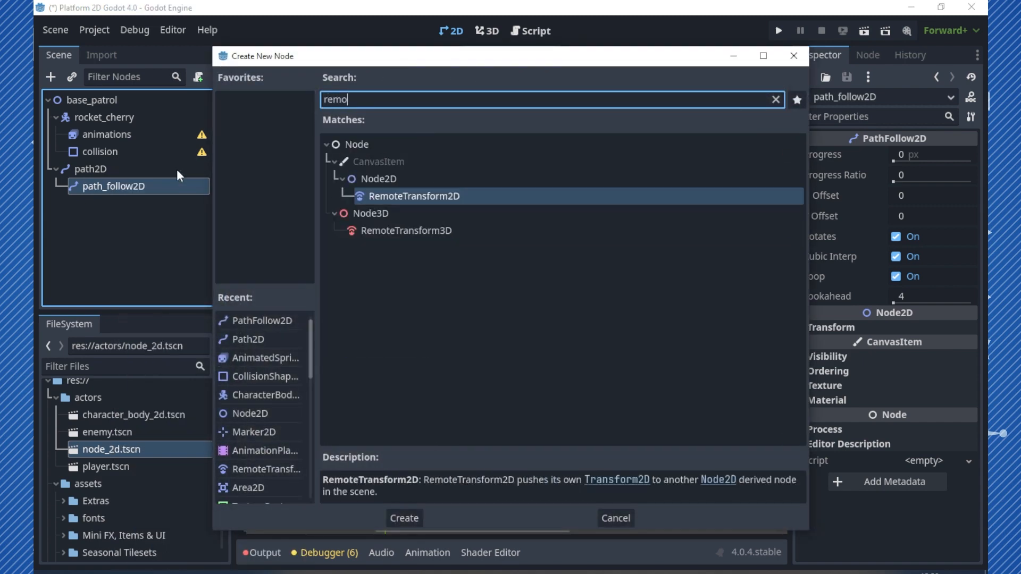
double_click(416, 197)
double_click(116, 205)
type("remote")
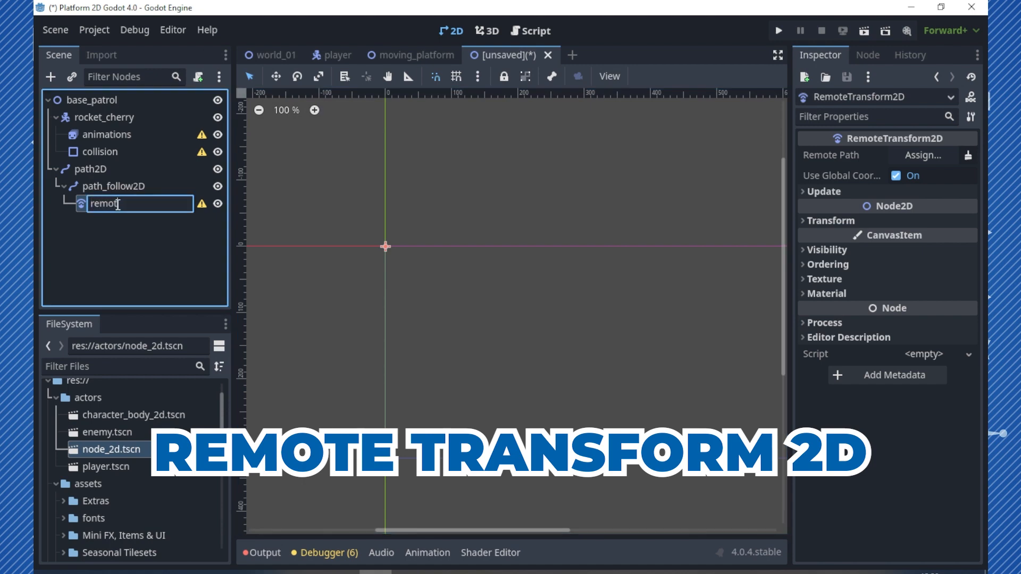
key("Return")
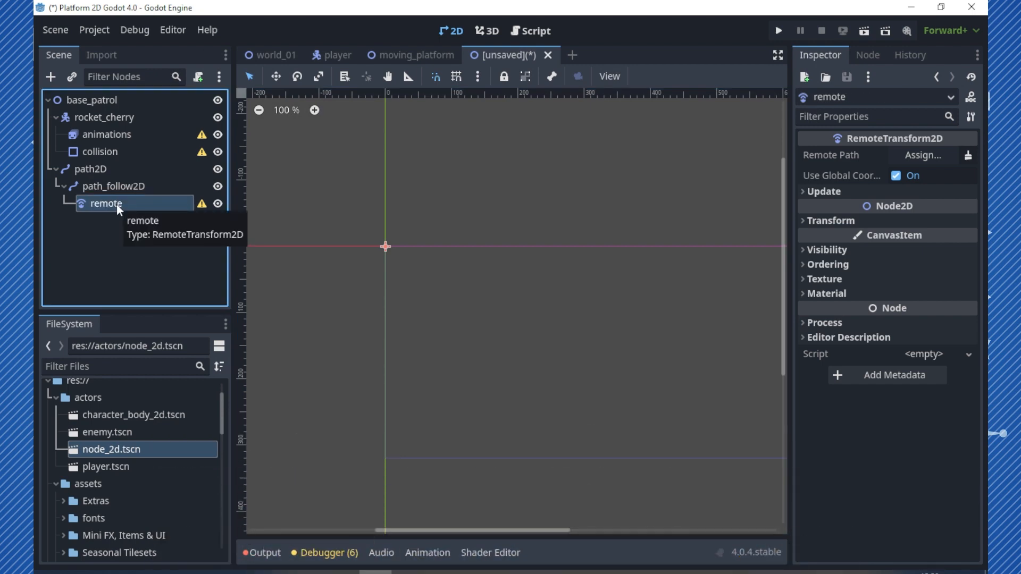
Add a Marker2D node as a direct child of base_patrol and name it spawn_enemy
right_click(92, 100)
left_click(136, 114)
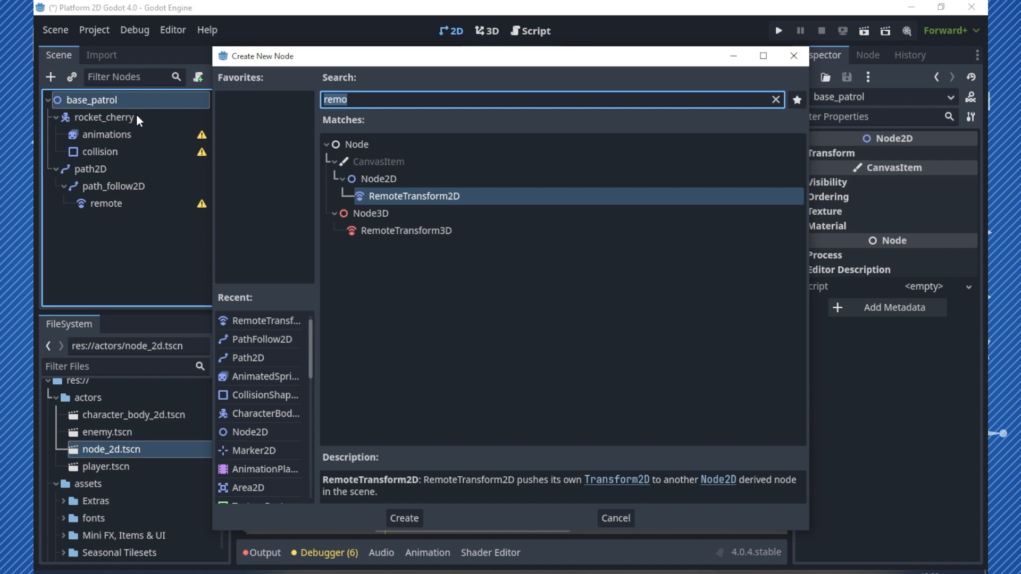
type("mark")
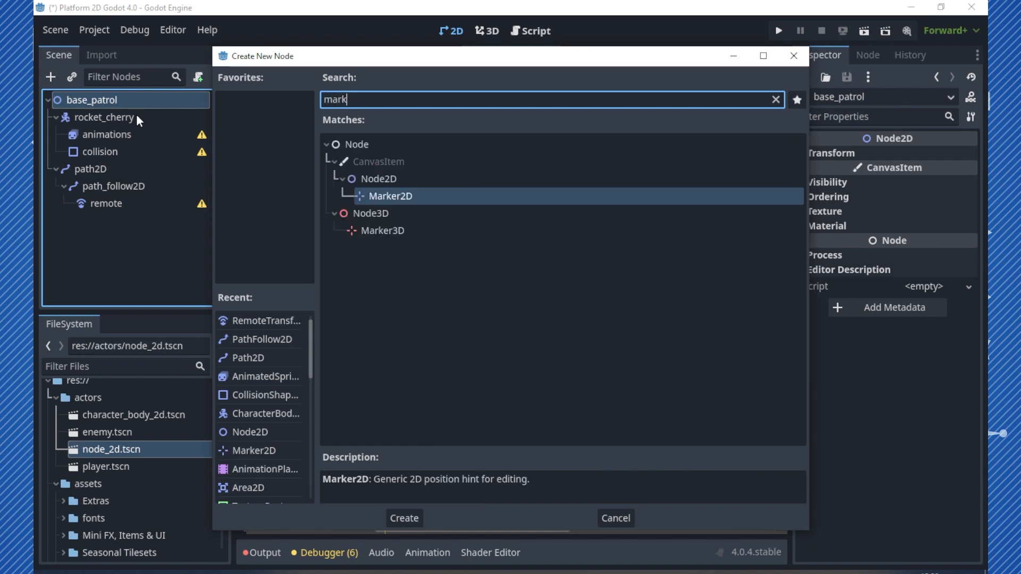
double_click(397, 192)
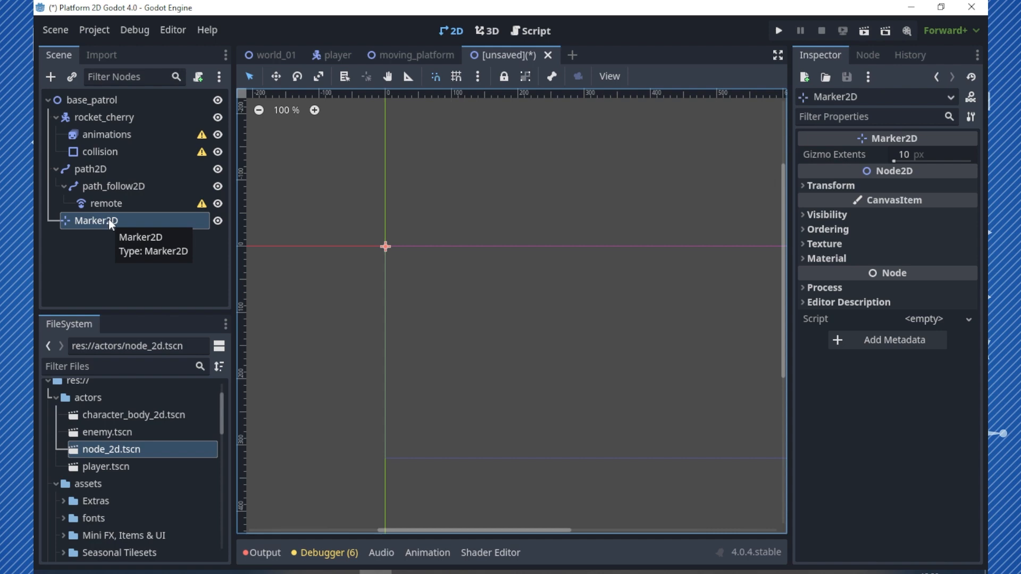
double_click(109, 220)
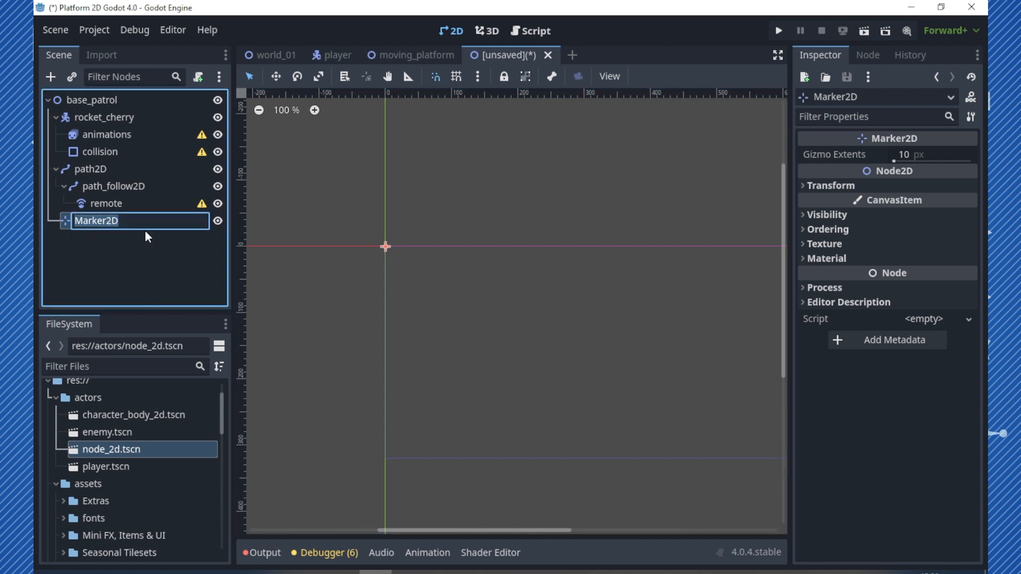
type("spawn_enemy")
key("Return")
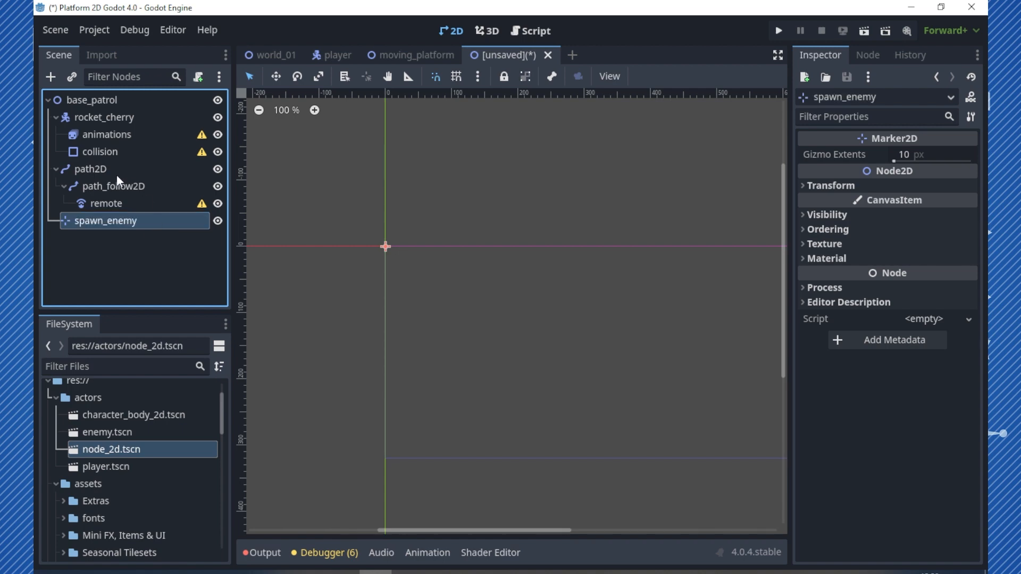
Add an AnimationPlayer node as a direct child of base_patrol and name it anim
right_click(104, 100)
left_click(142, 119)
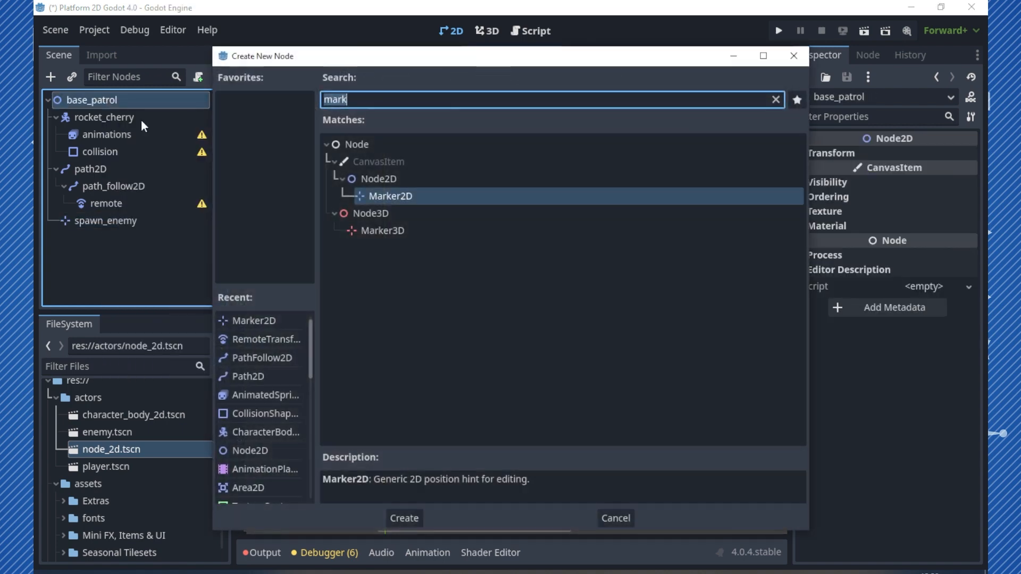
type("anim")
double_click(393, 437)
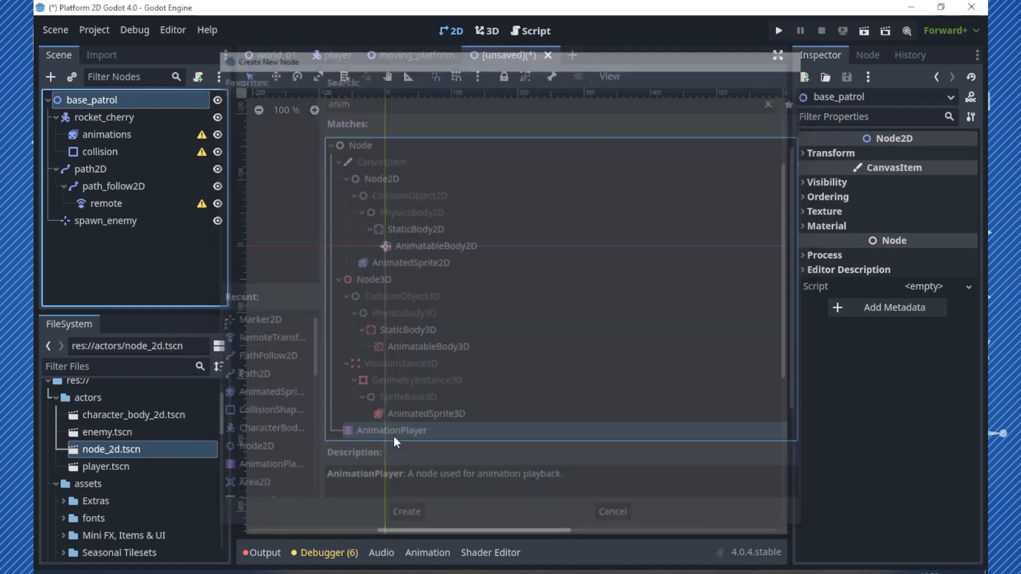
double_click(127, 236)
type("anim")
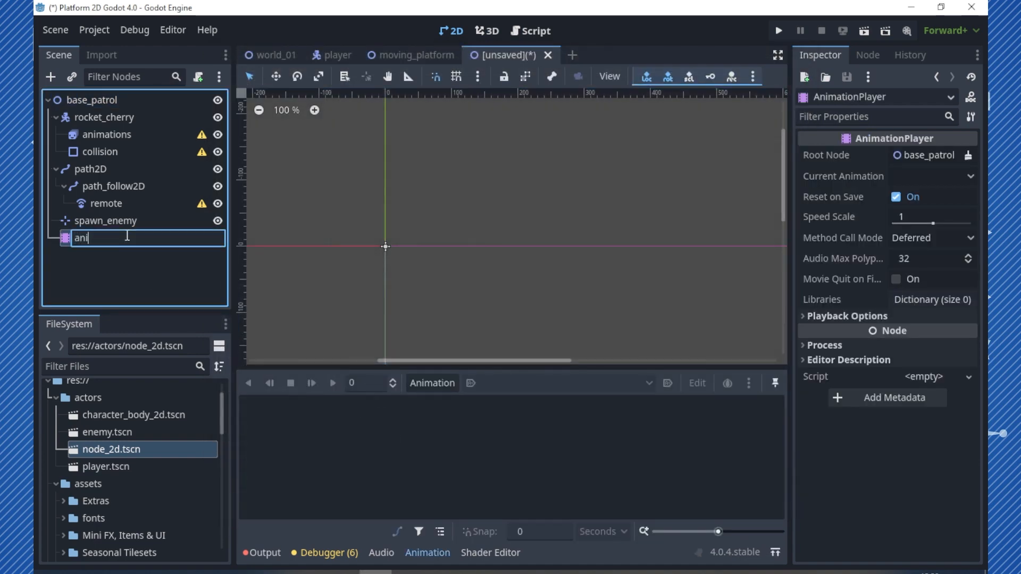
key("Return")
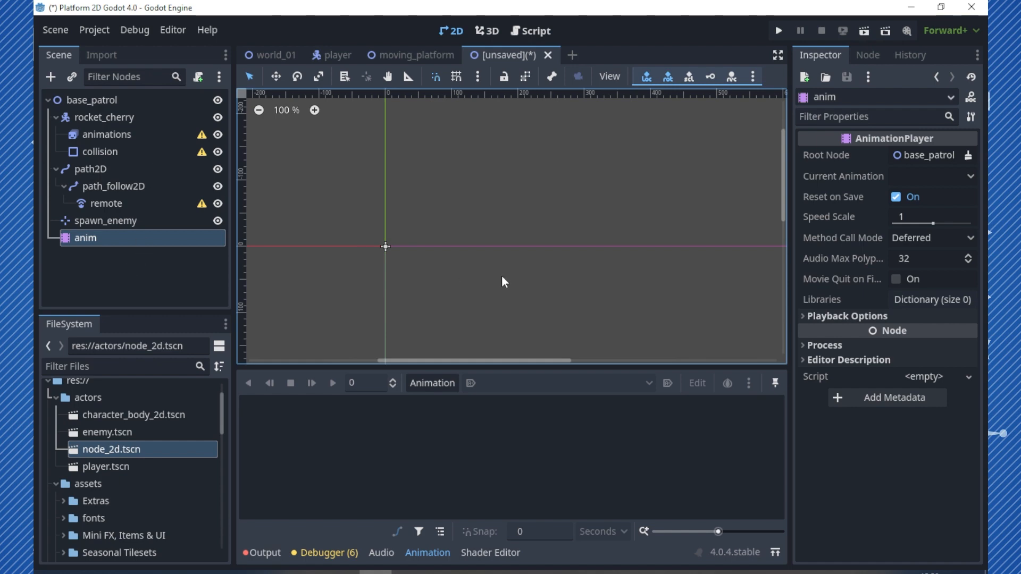
Save the scene as base_patrol.tscn in the res://actors folder
key("ctrl+s")
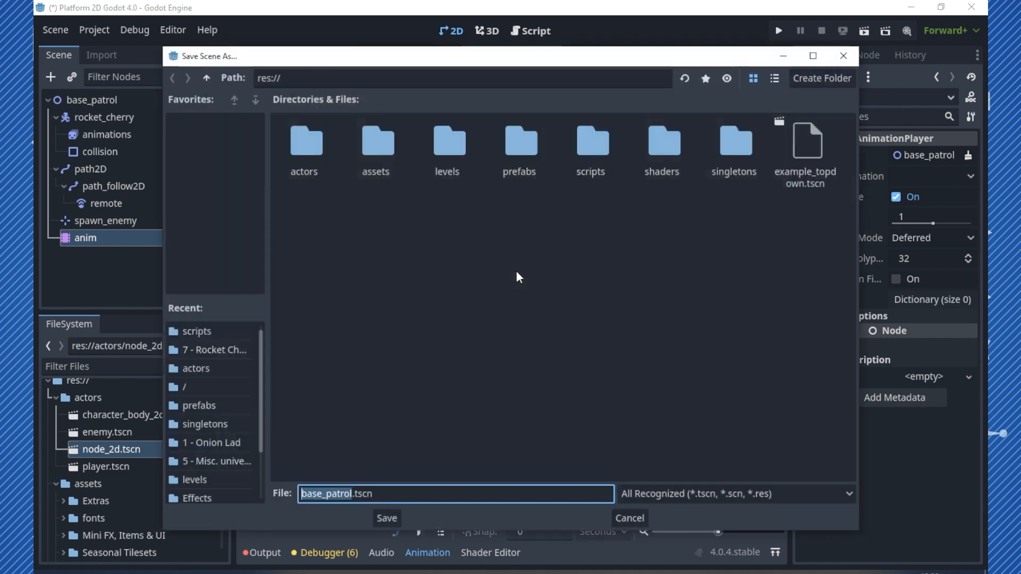
double_click(295, 148)
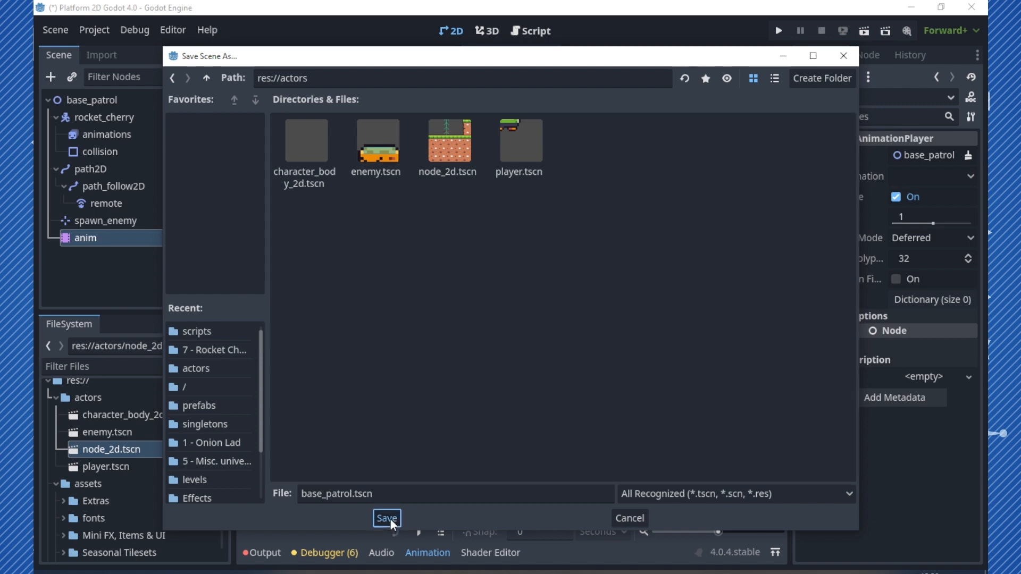
left_click(391, 520)
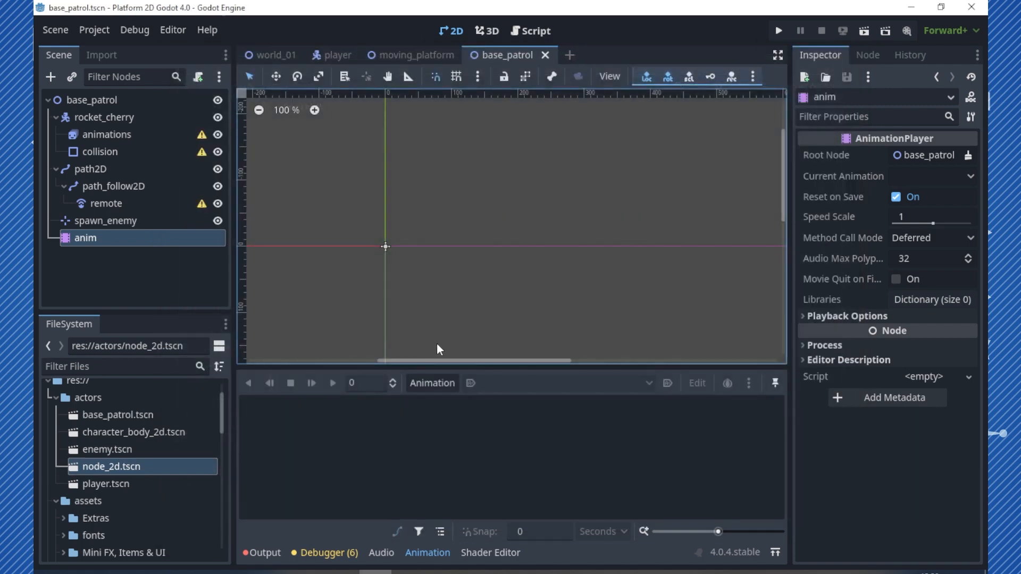
Create a new SpriteFrames resource on rocket_cherry's animations node and rename its default animation to flying
left_click(180, 137)
left_click(839, 151)
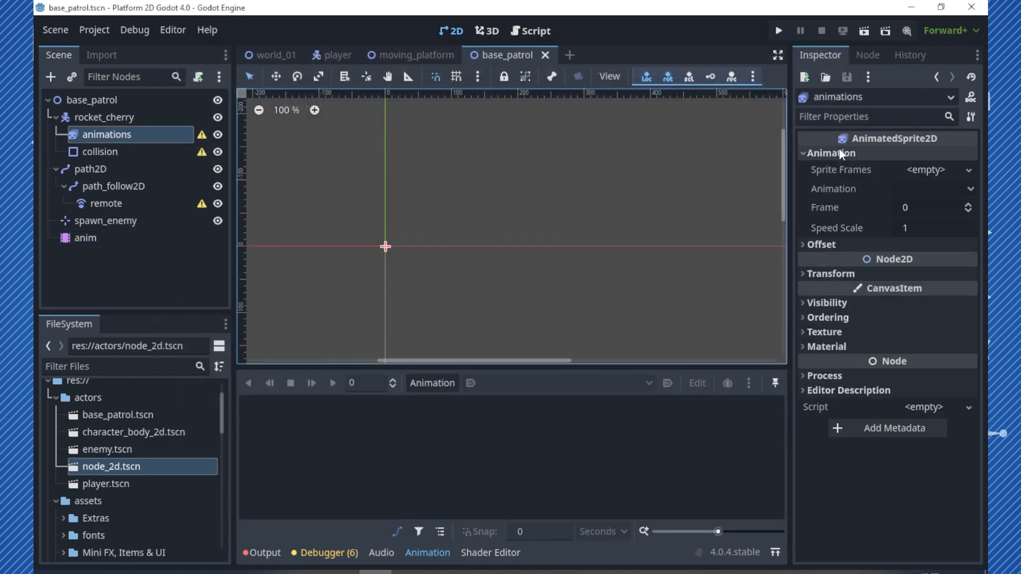
left_click(918, 169)
left_click(920, 191)
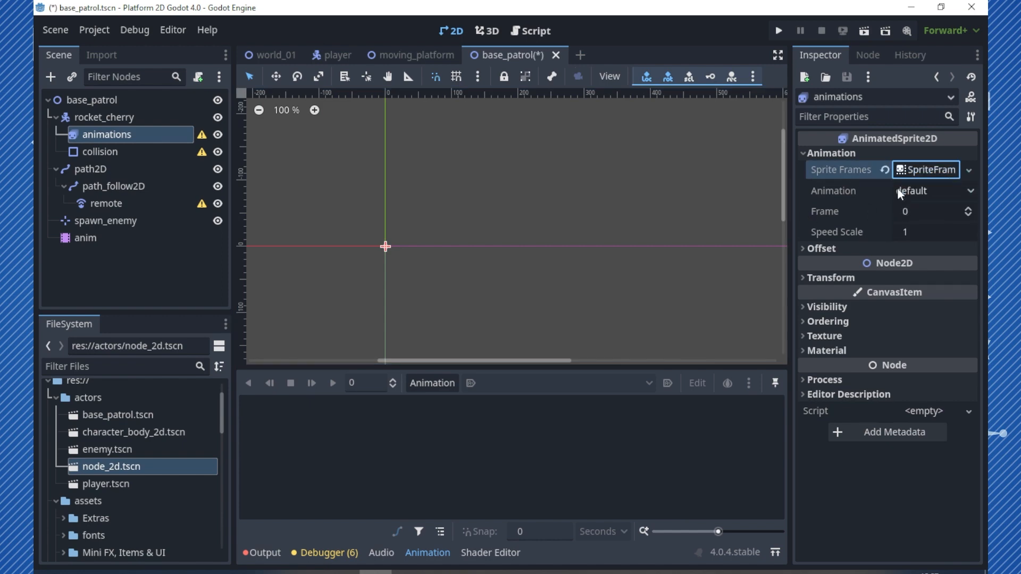
left_click(927, 169)
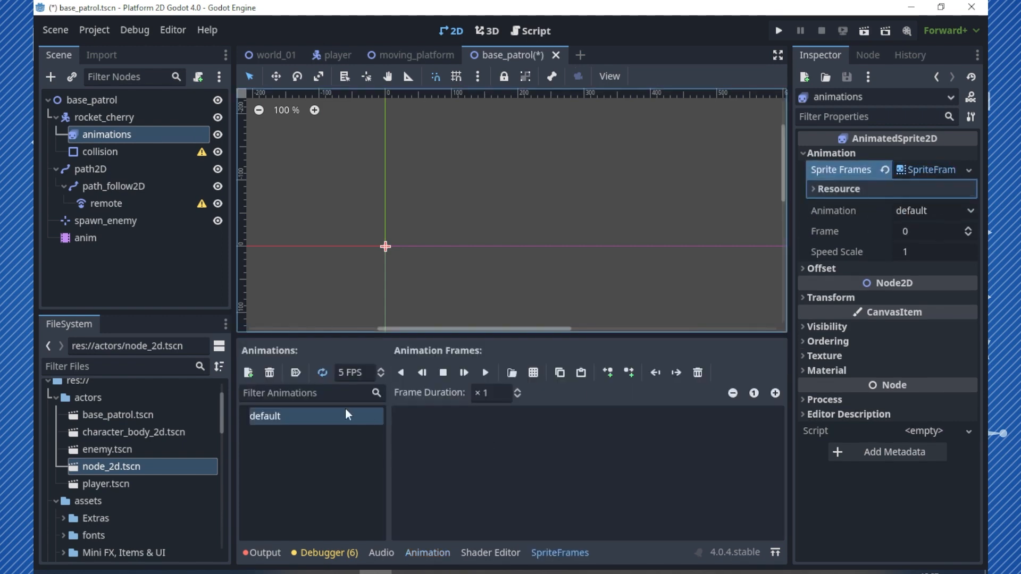
double_click(285, 417)
type("flying")
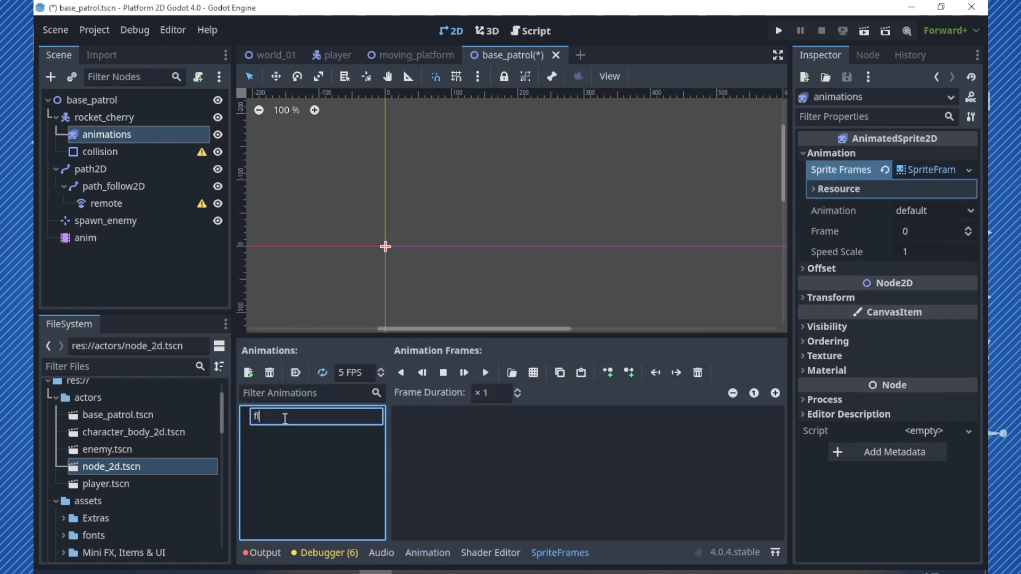
key("Return")
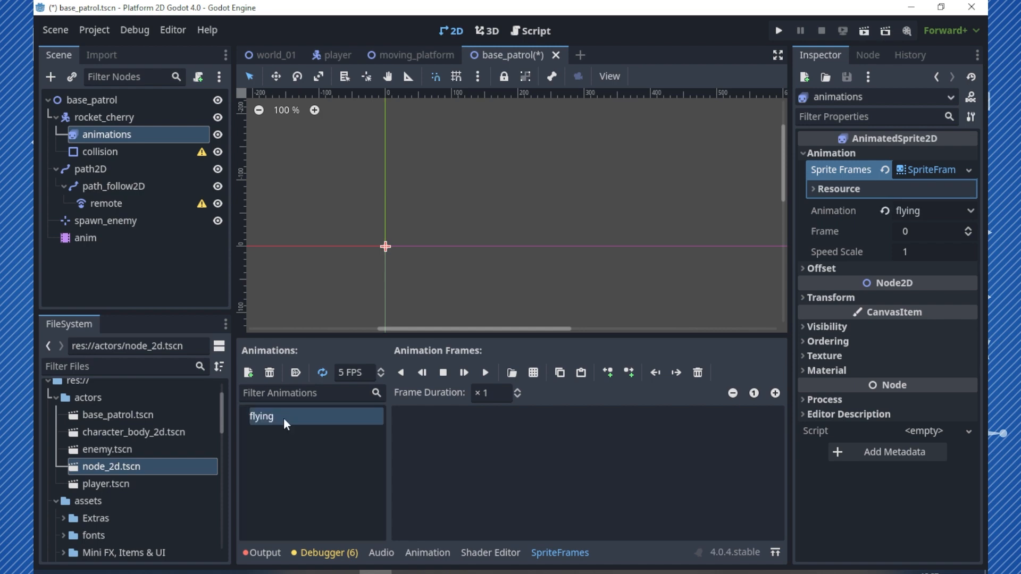
Slice Flying (16 x 32).png into 2 horizontal by 1 vertical frames and add both frames to the flying animation
left_click(534, 372)
double_click(376, 163)
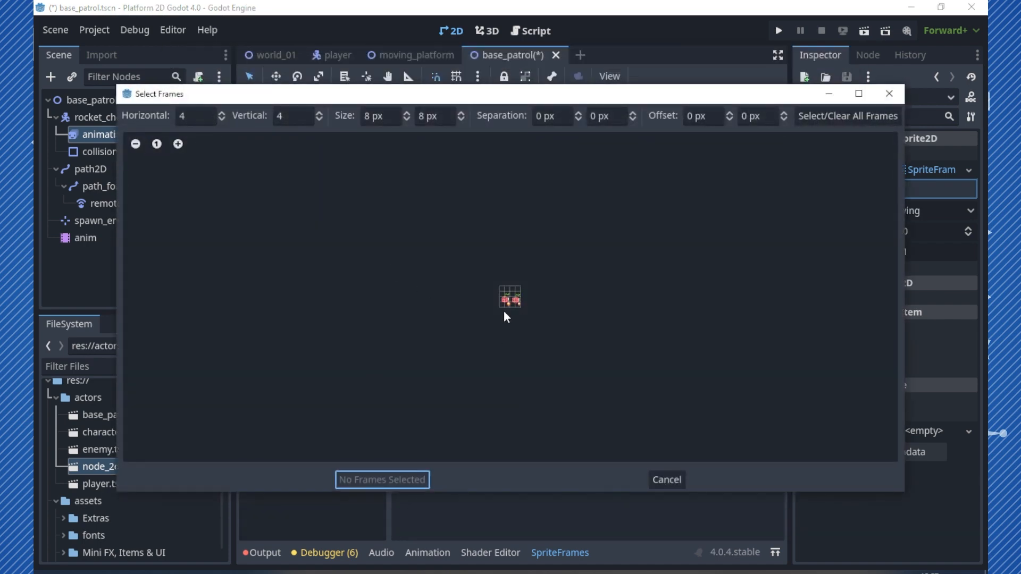
left_click(178, 144)
left_click(178, 144)
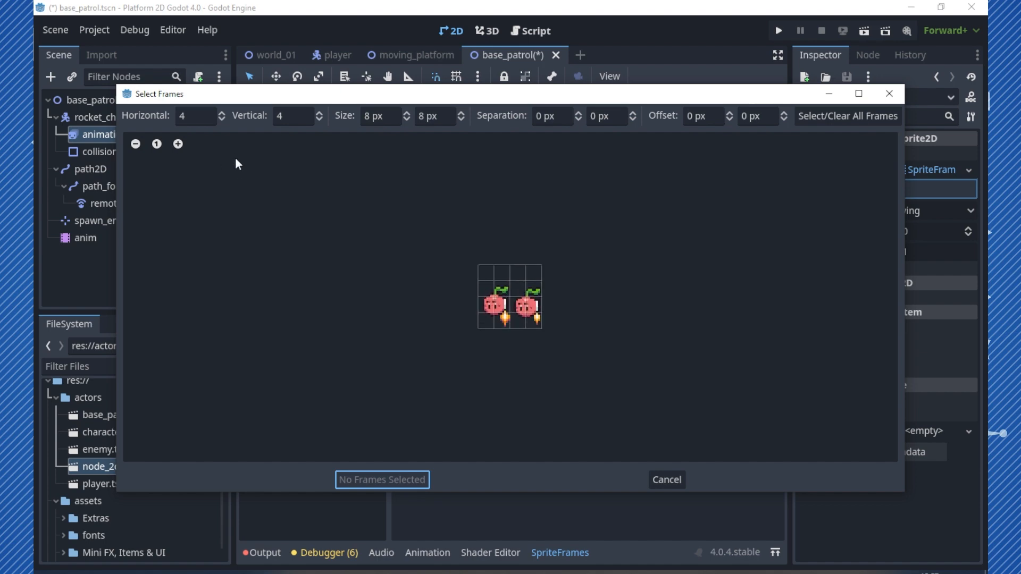
left_click(222, 119)
left_click(222, 119)
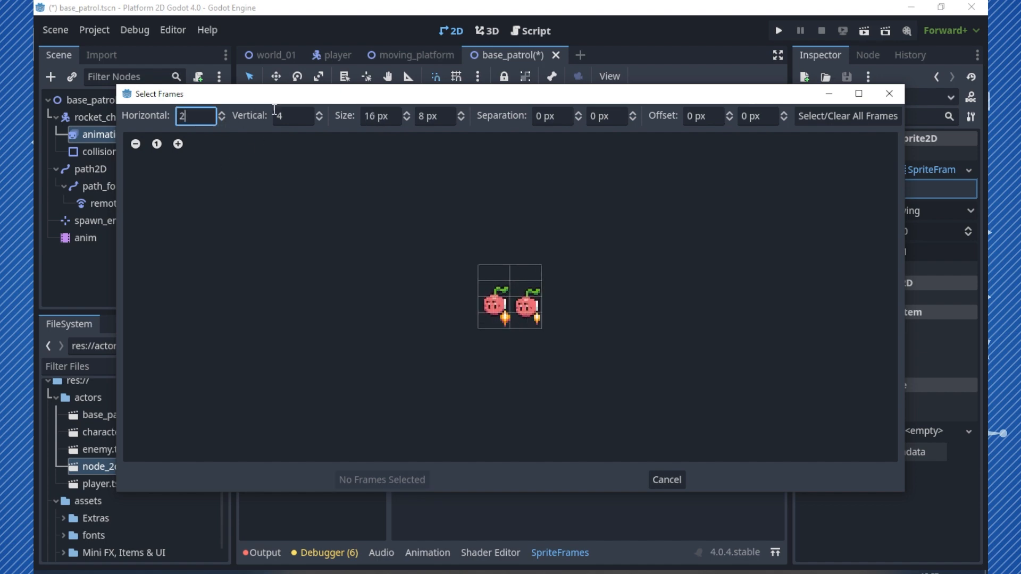
left_click(318, 117)
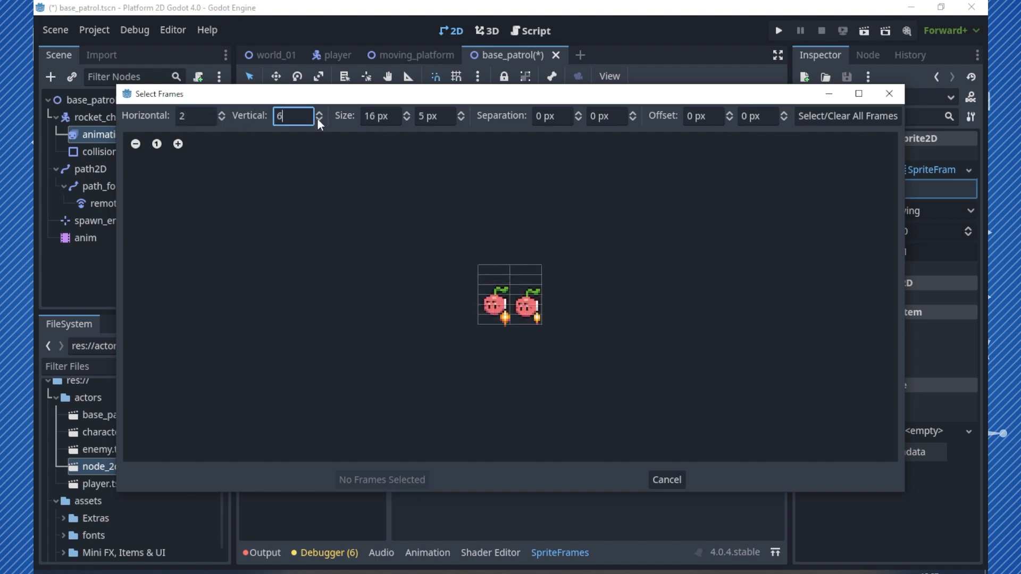
left_click(318, 120)
left_click(318, 120)
left_click(494, 296)
left_click(526, 296)
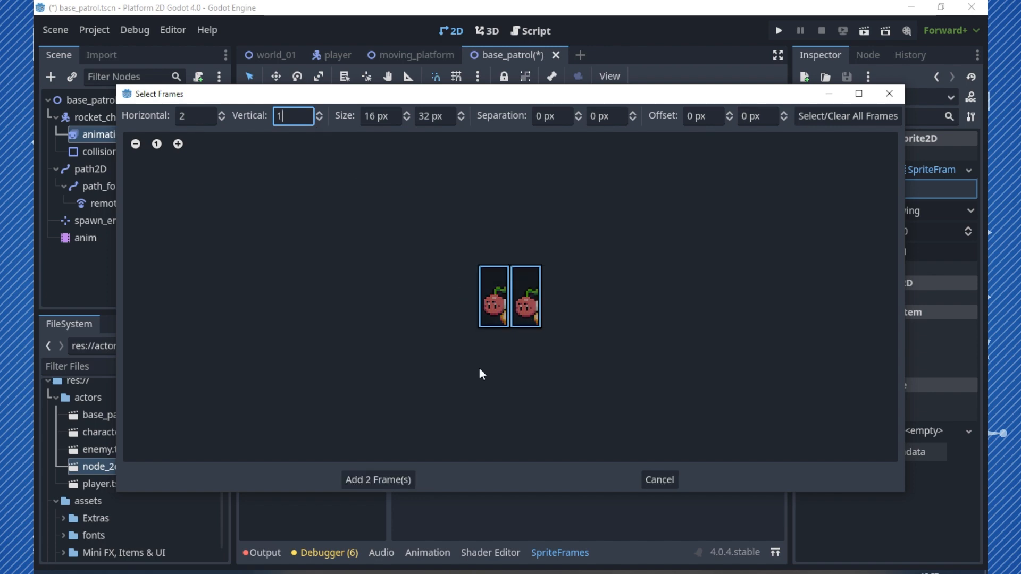
left_click(407, 480)
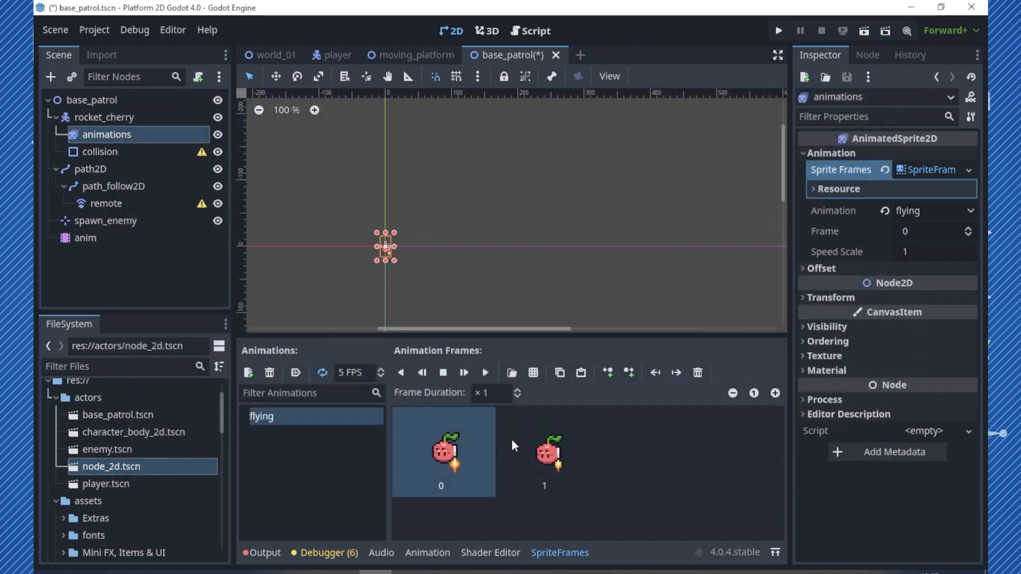
Set the flying animation to 7 FPS, play it as a preview, and make it autoplay on load
left_click(359, 373)
type("7")
left_click(485, 373)
scroll(389, 256, "up", 5)
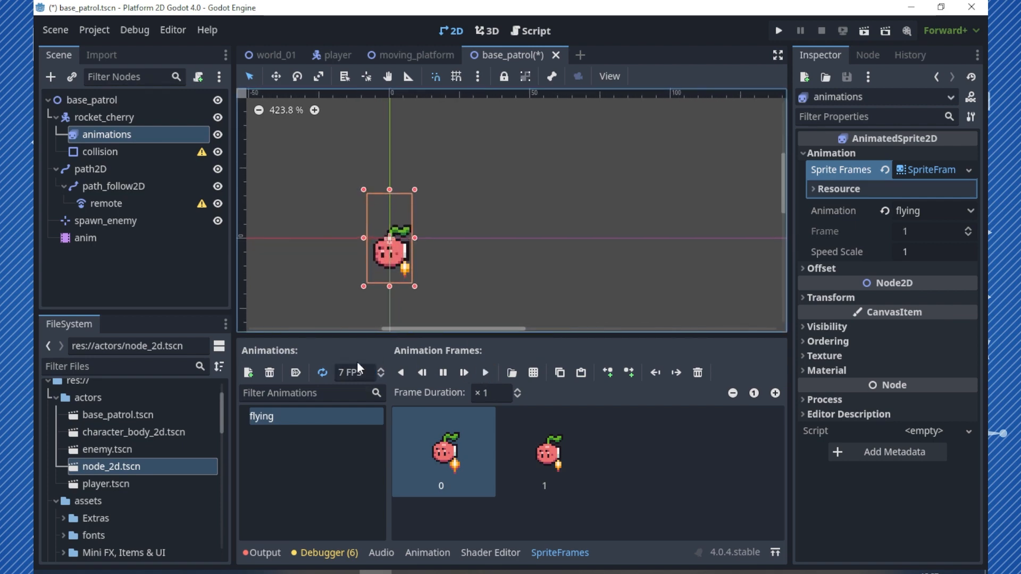
left_click(296, 373)
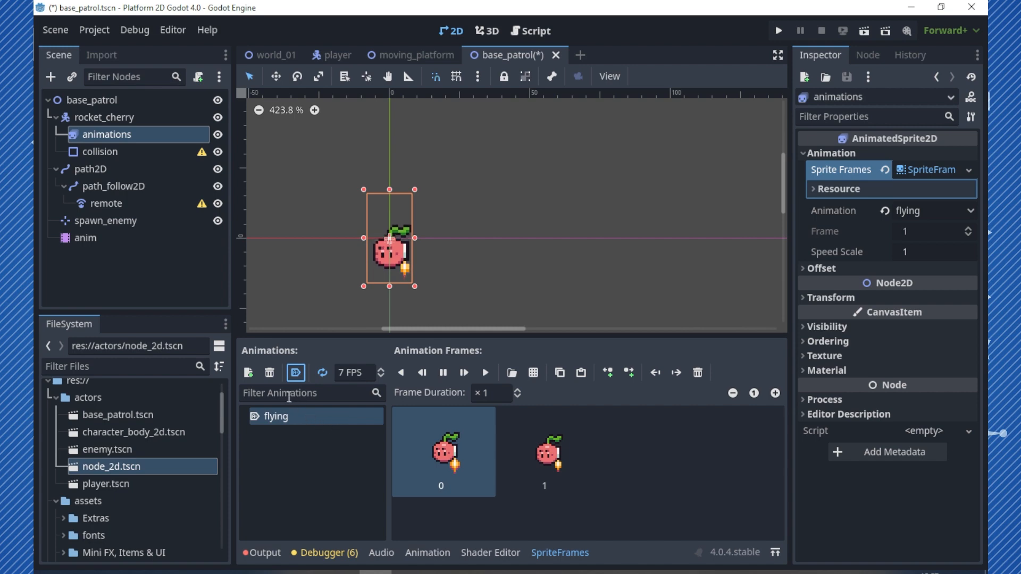
Add a second sprite animation to the animations node and name it hurt_falling
left_click(248, 372)
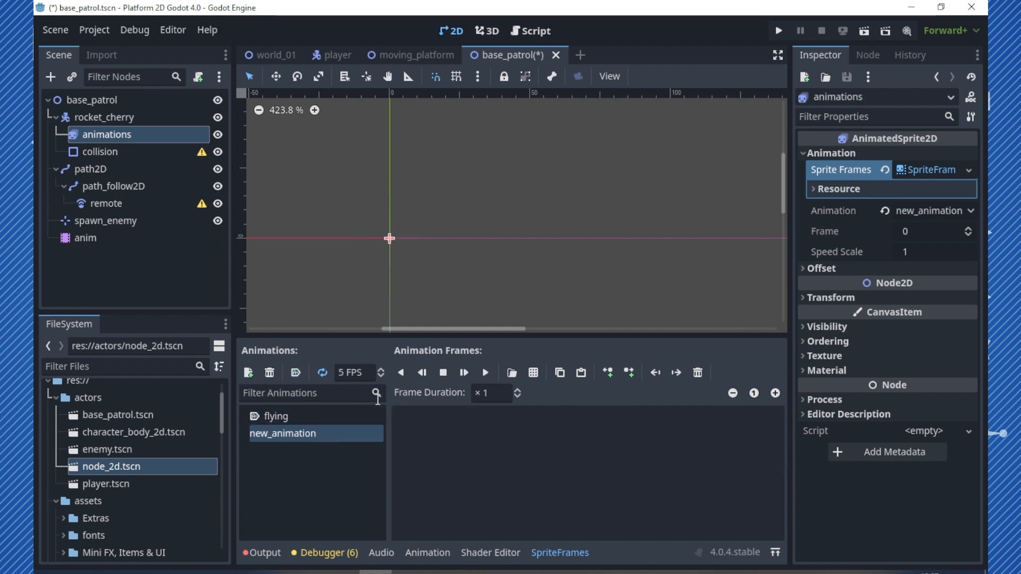
left_click(305, 434)
double_click(305, 434)
type("hurt_falling")
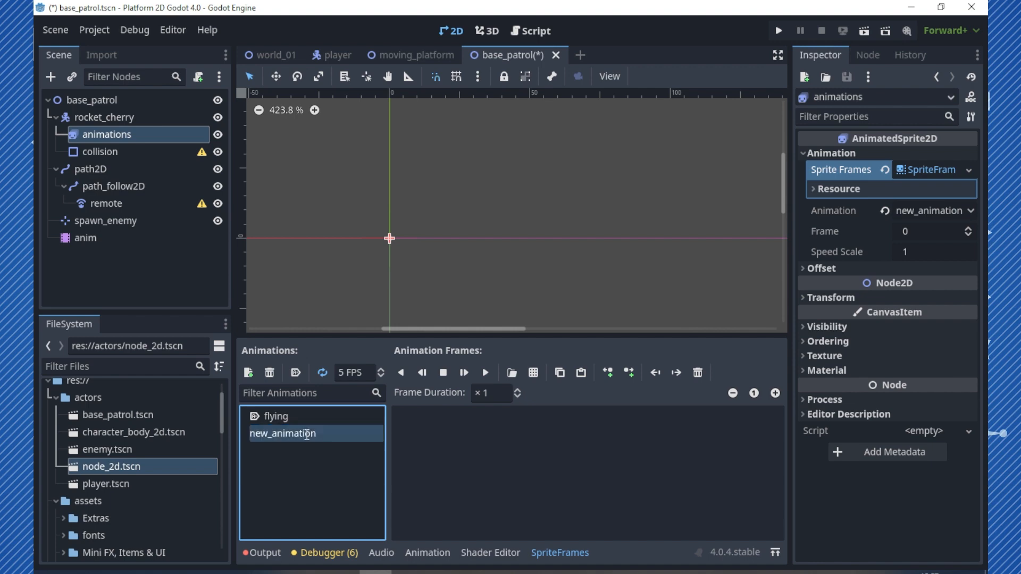
key("Return")
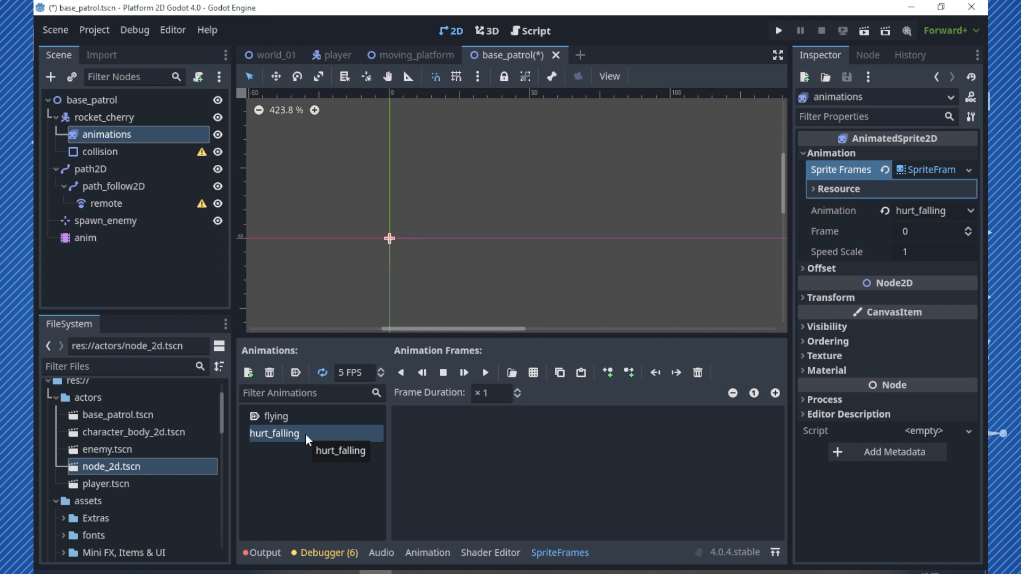
left_click(531, 369)
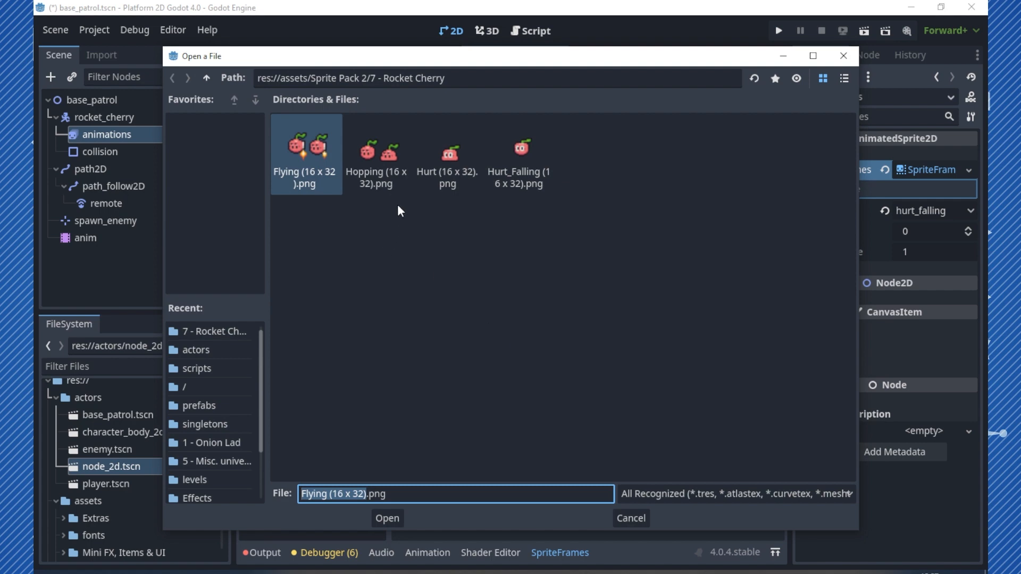
double_click(525, 160)
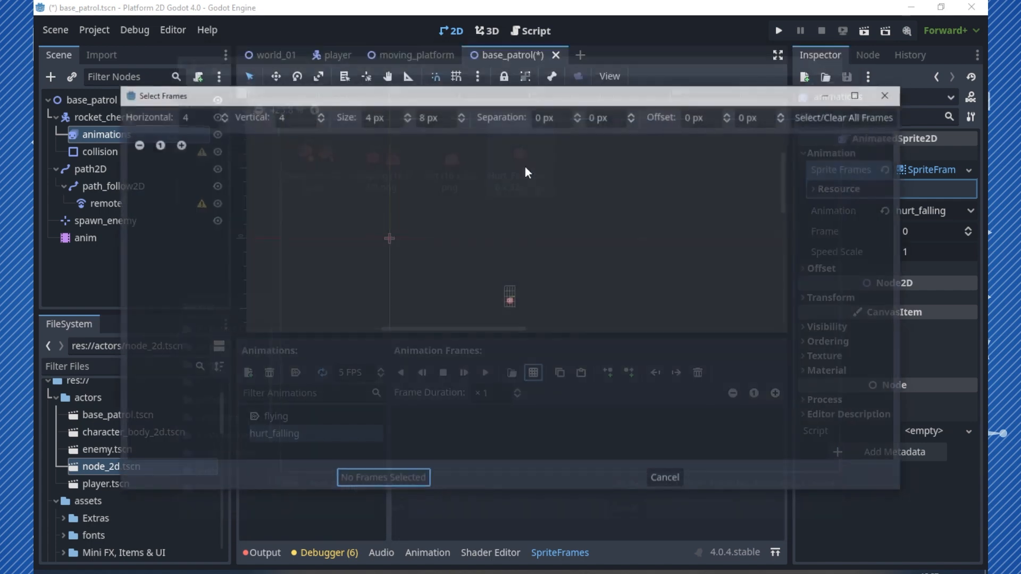
left_click(667, 480)
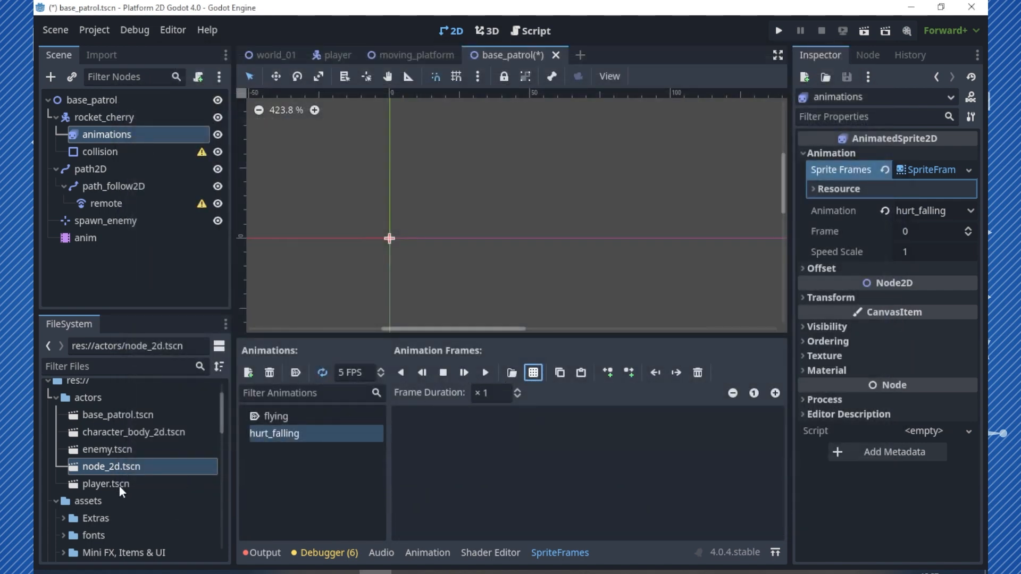
Add Hurt_Falling (16 x 32).png from the 7 - Rocket Cherry folder of Sprite Pack 2 as a frame of the hurt_falling animation
scroll(84, 431, "up", 2)
left_click(57, 421)
scroll(78, 461, "down", 3)
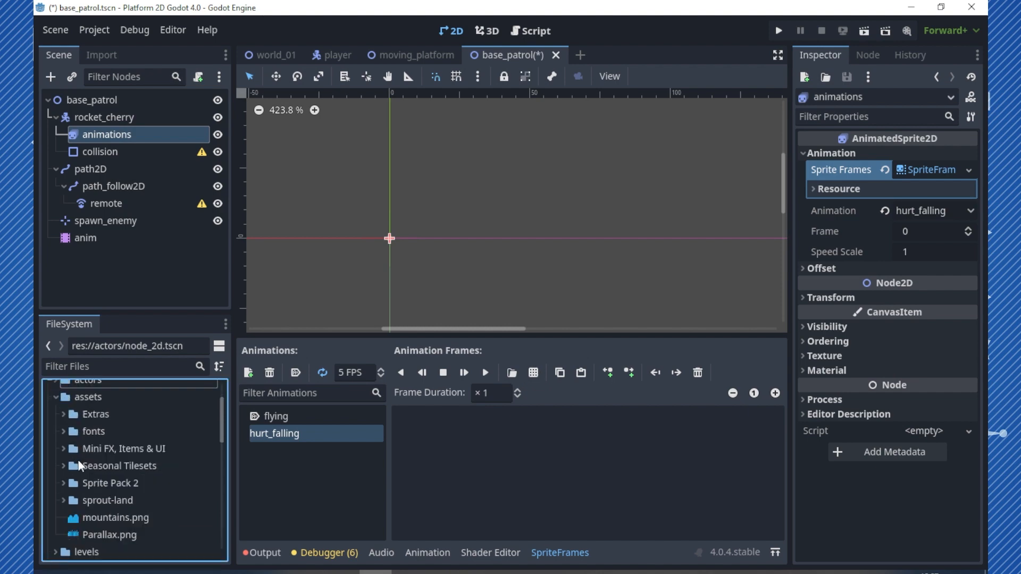
left_click(63, 484)
scroll(80, 490, "down", 5)
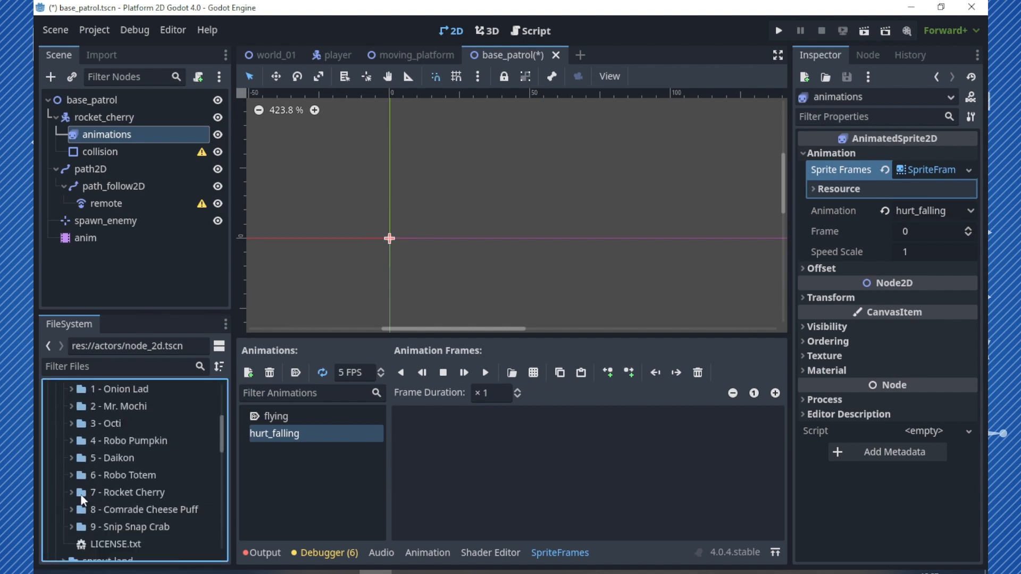
left_click(71, 493)
scroll(119, 520, "down", 3)
left_click_drag(126, 515, 482, 461)
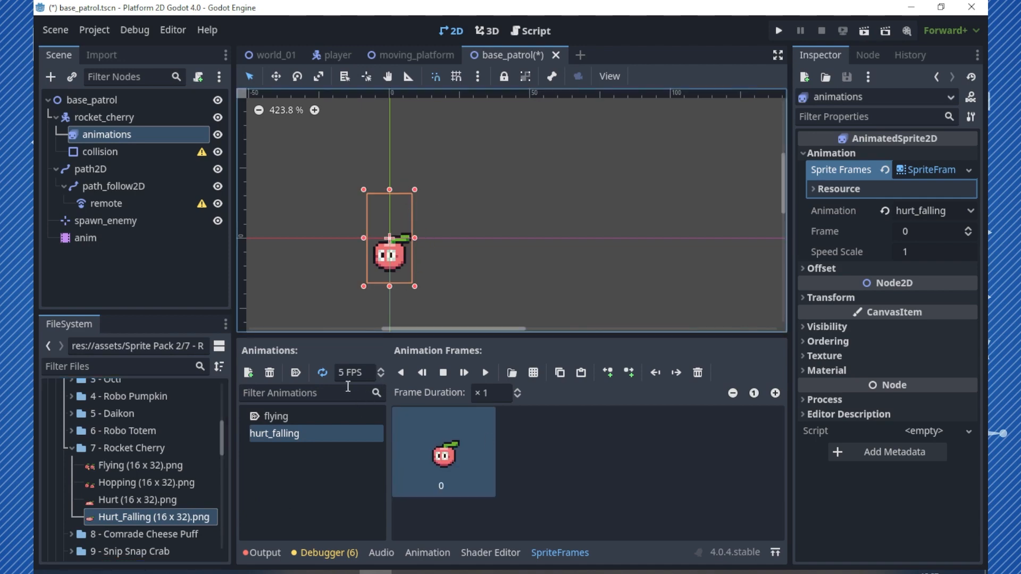
Give rocket_cherry's collision node a RectangleShape2D and resize it to fit the cherry's body below the leaf
left_click(117, 153)
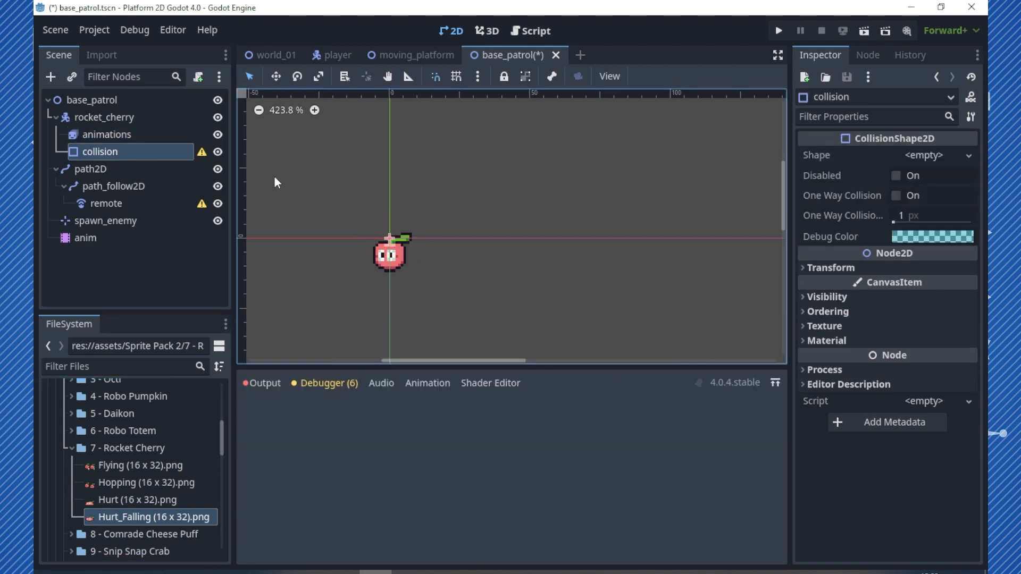
left_click(915, 155)
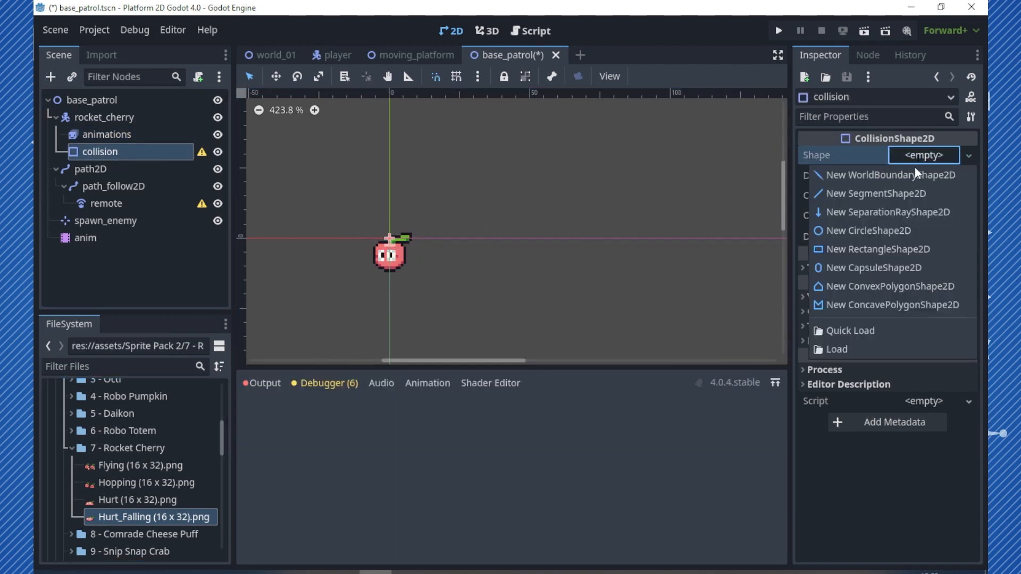
left_click(862, 249)
scroll(394, 239, "up", 5)
scroll(401, 246, "up", 4)
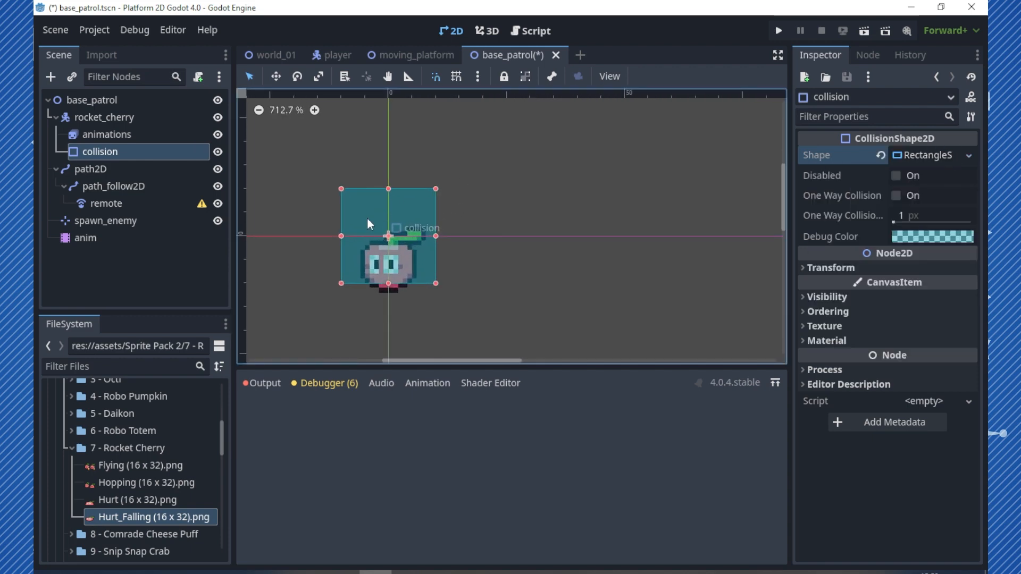
left_click_drag(388, 189, 388, 235)
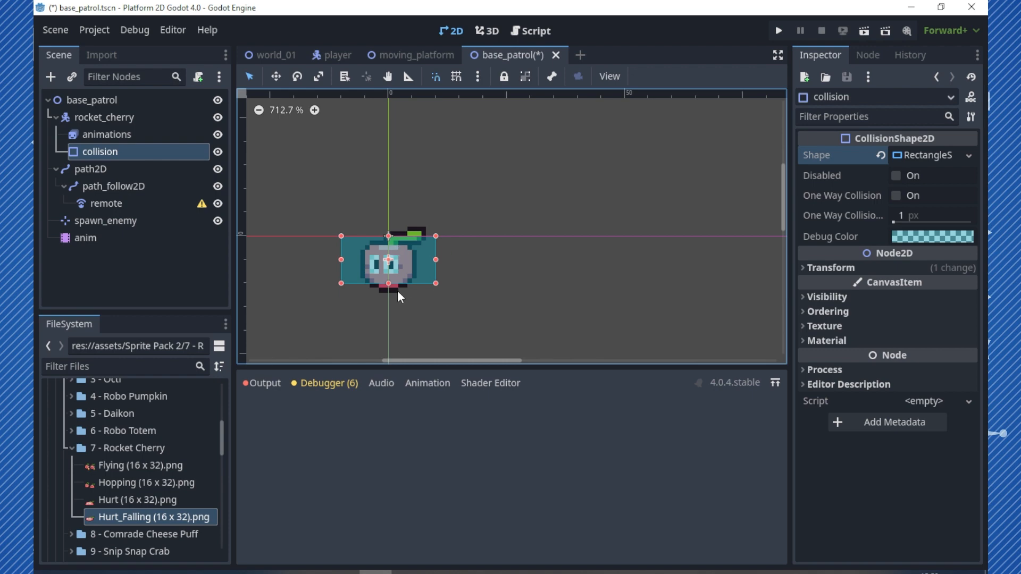
left_click_drag(342, 260, 389, 292)
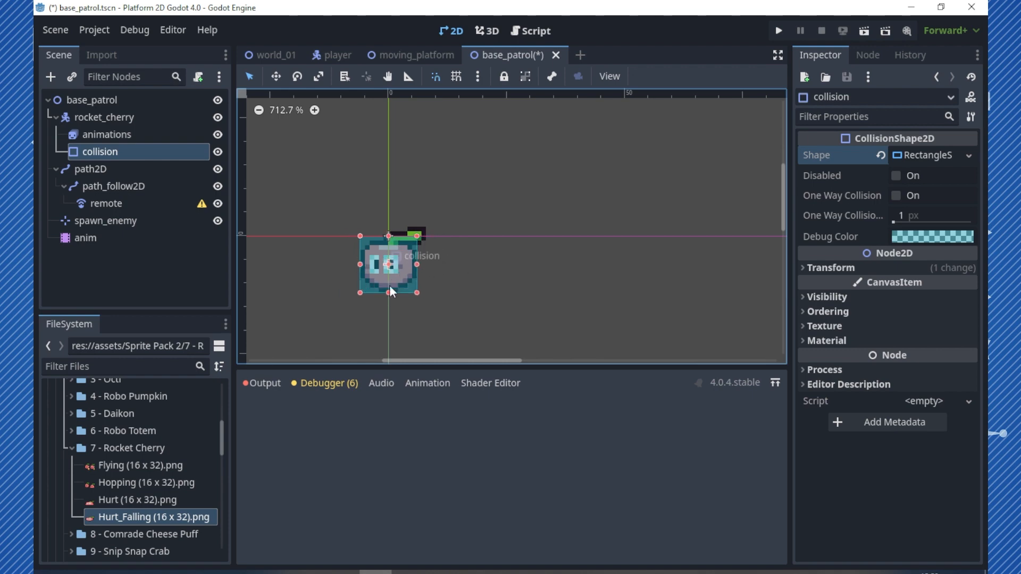
left_click_drag(388, 237, 389, 246)
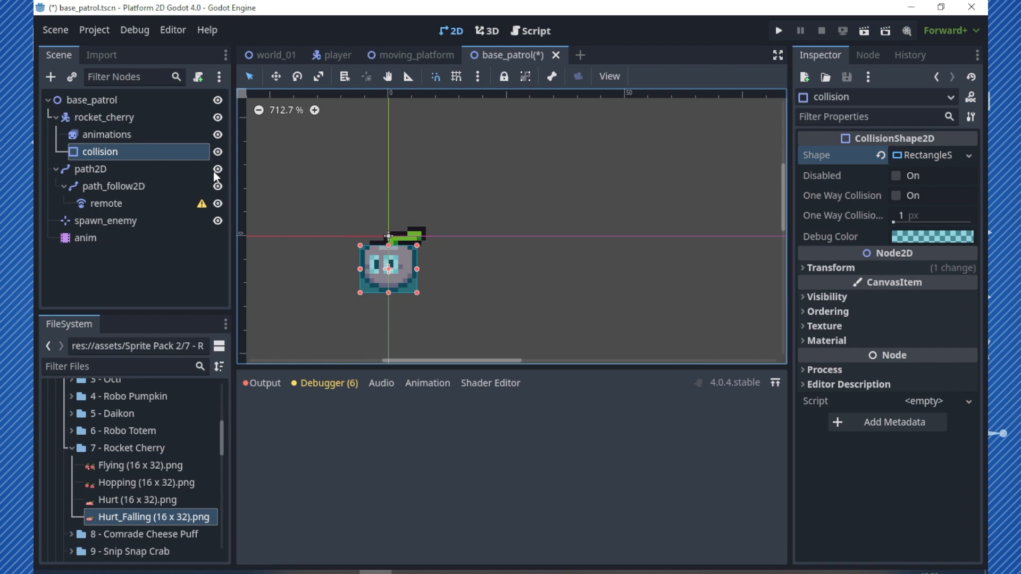
Instantiate prefabs/hitbox.tscn as a child scene of rocket_cherry
left_click(99, 117)
right_click(106, 115)
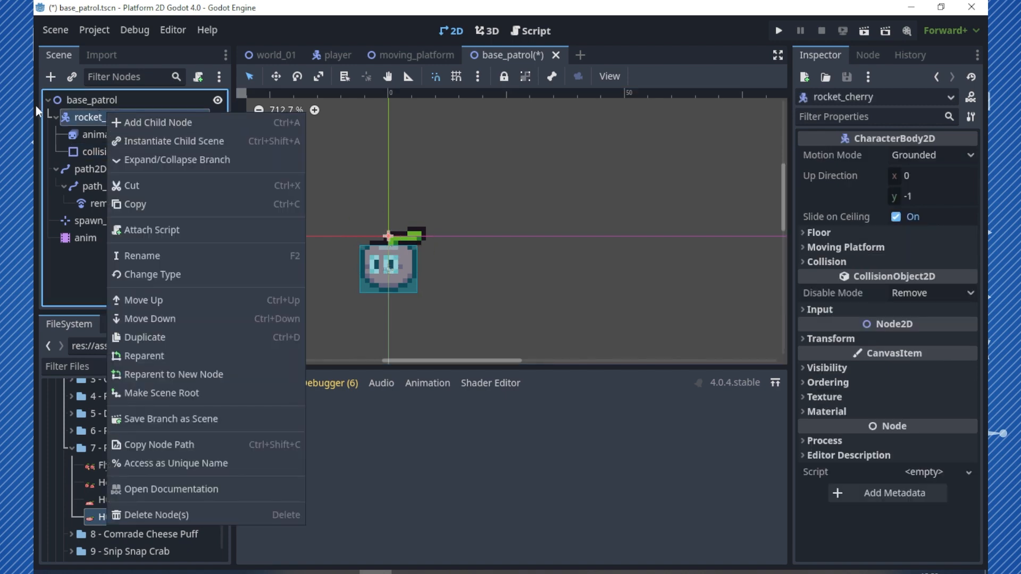
left_click(79, 75)
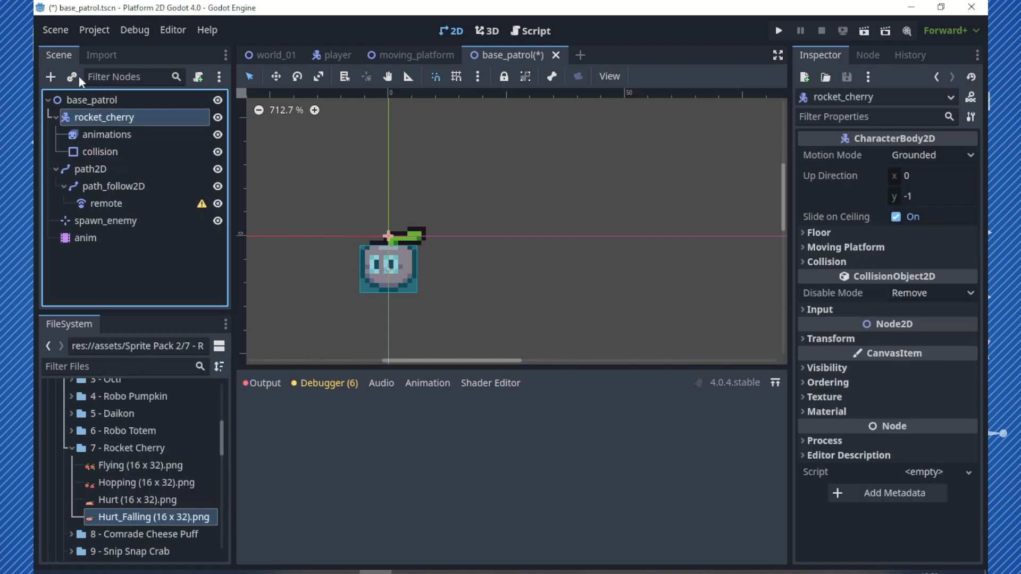
left_click(73, 76)
type("hit")
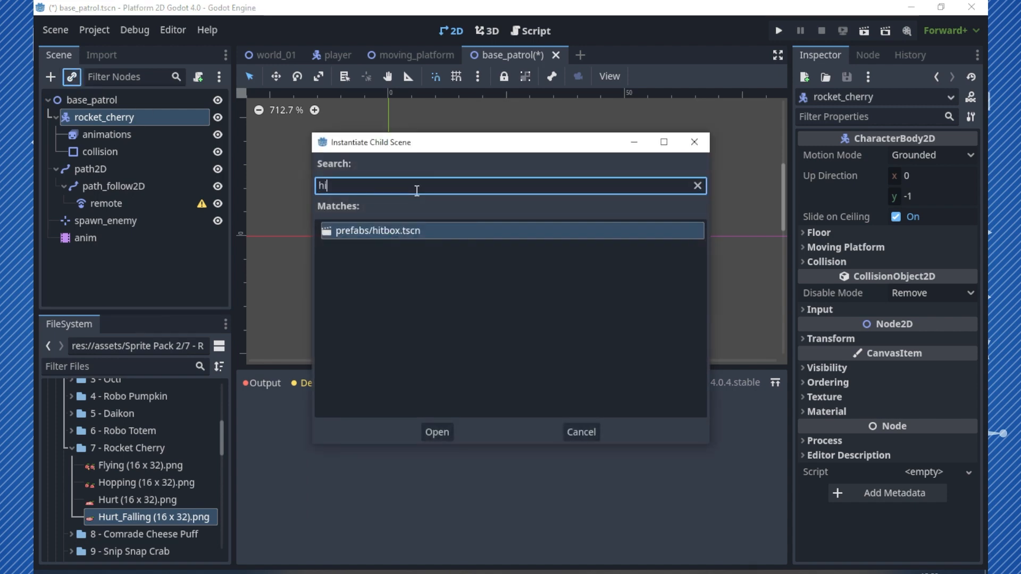
double_click(376, 225)
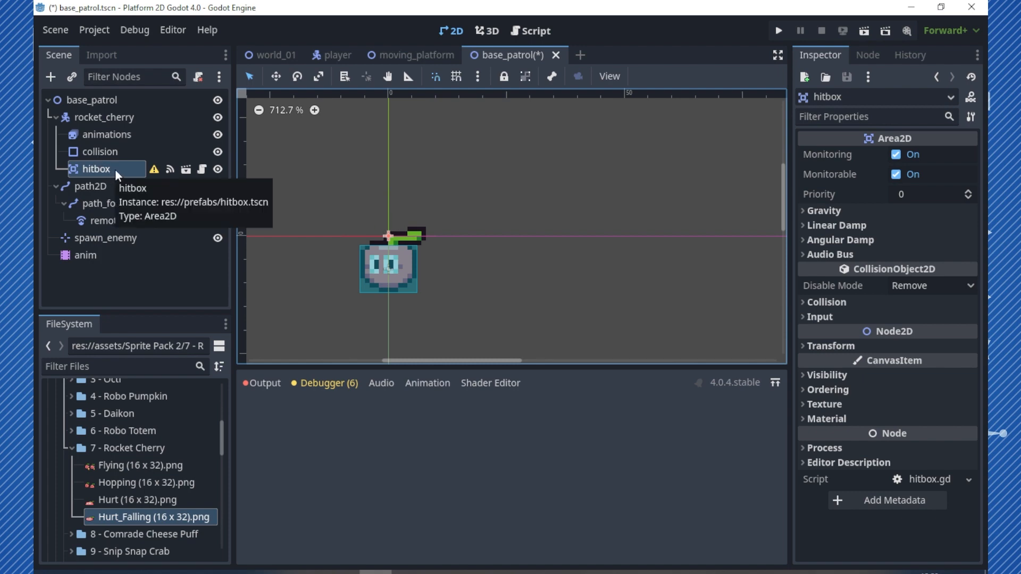
Add a CollisionShape2D child to the hitbox node and name it collision
right_click(82, 168)
left_click(152, 66)
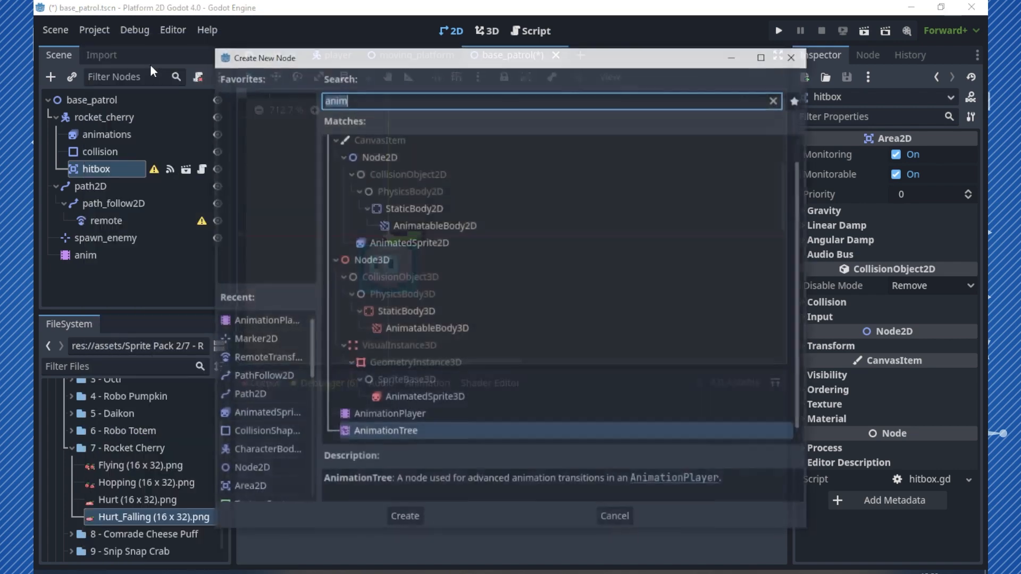
type("coll")
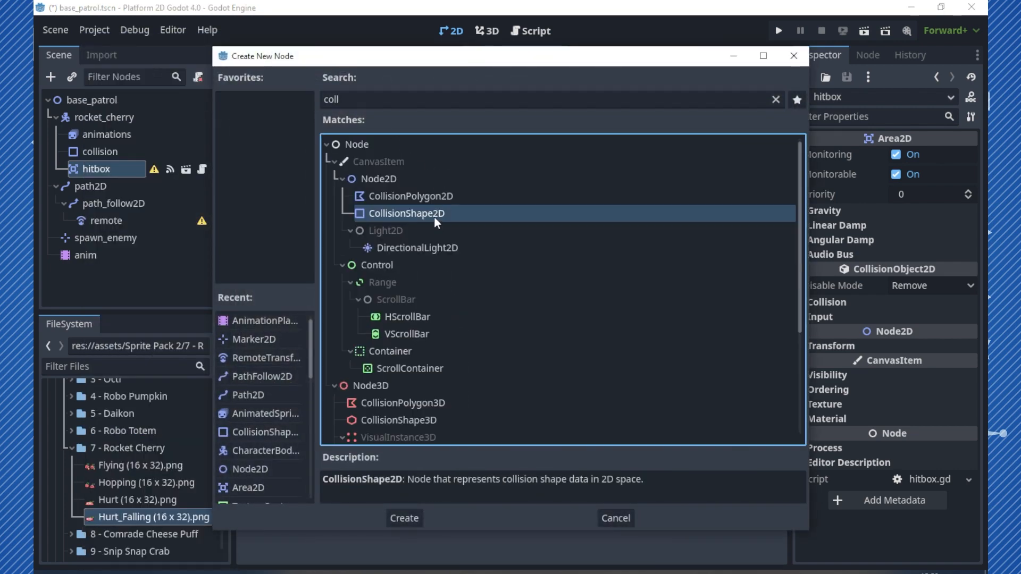
double_click(434, 215)
double_click(147, 186)
type("collision")
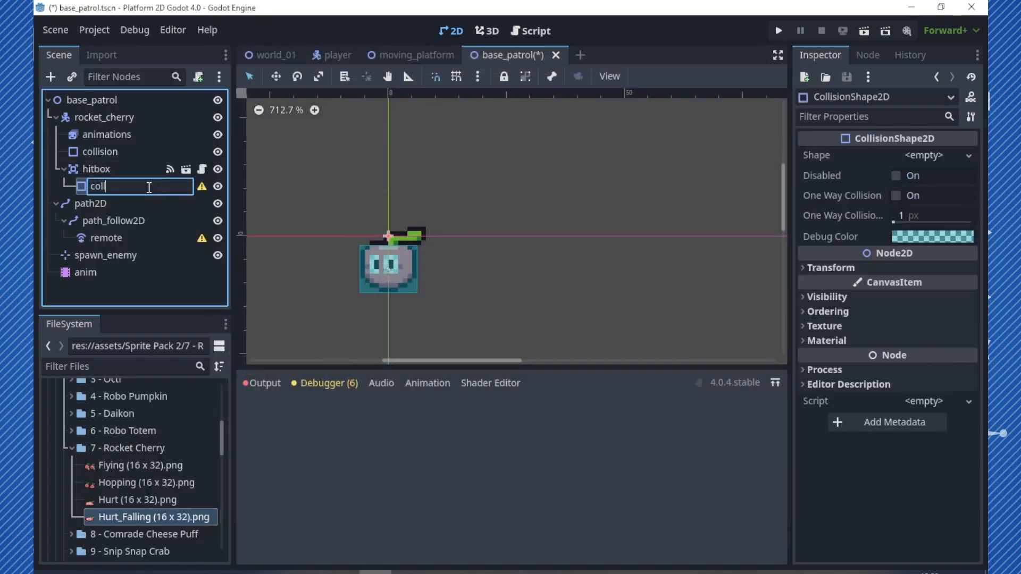
key("Return")
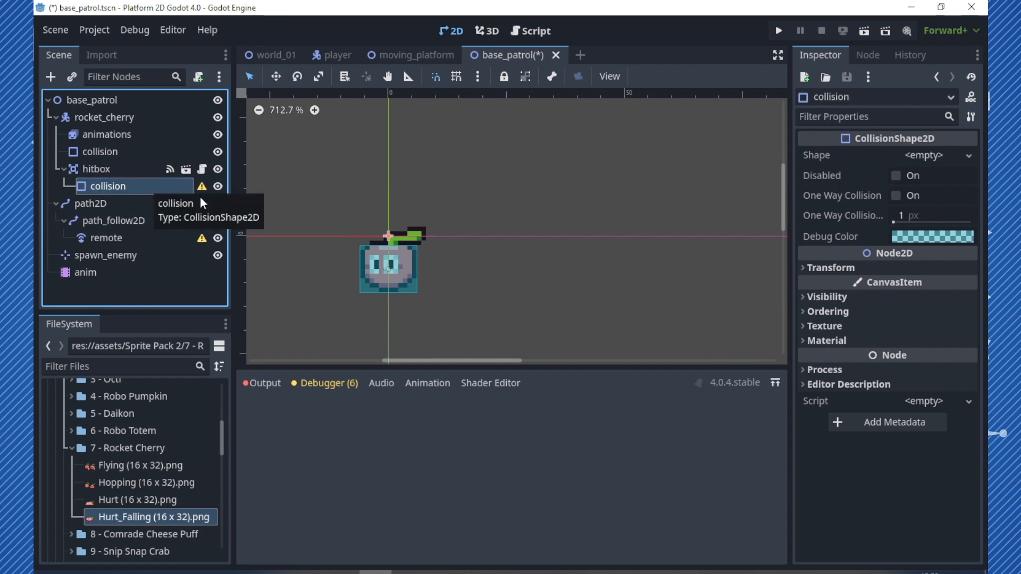
Assign a RectangleShape2D to the hitbox's collision and shrink it to a narrow strip over the cherry's head, as wide as the body collision
left_click(924, 154)
left_click(839, 249)
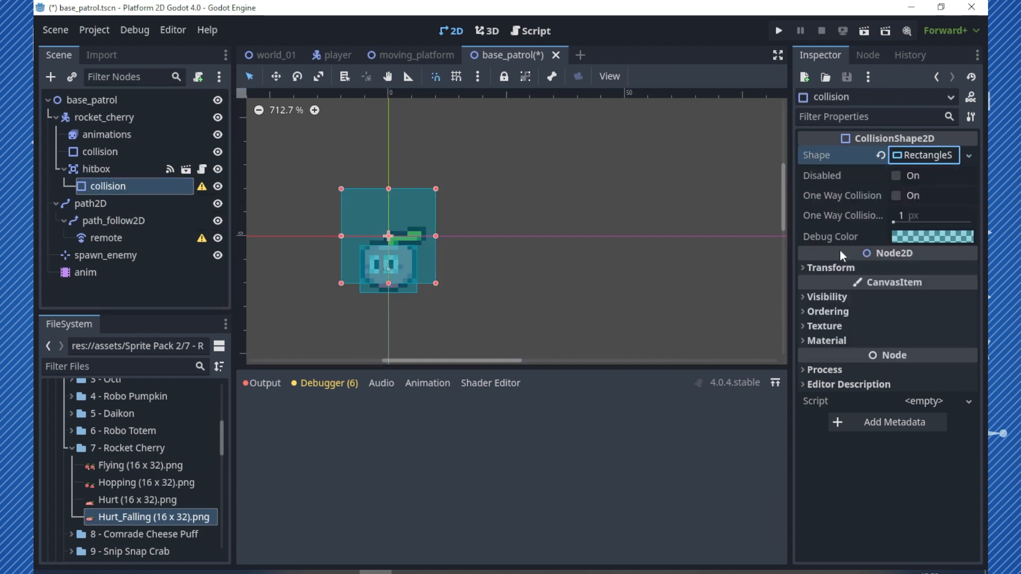
left_click_drag(389, 284, 388, 247)
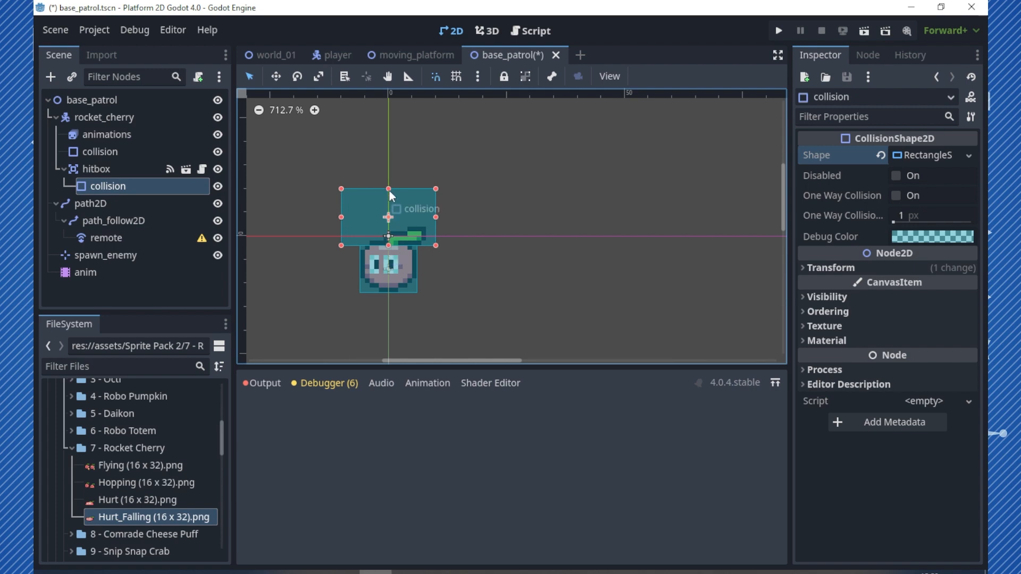
left_click_drag(388, 188, 416, 241)
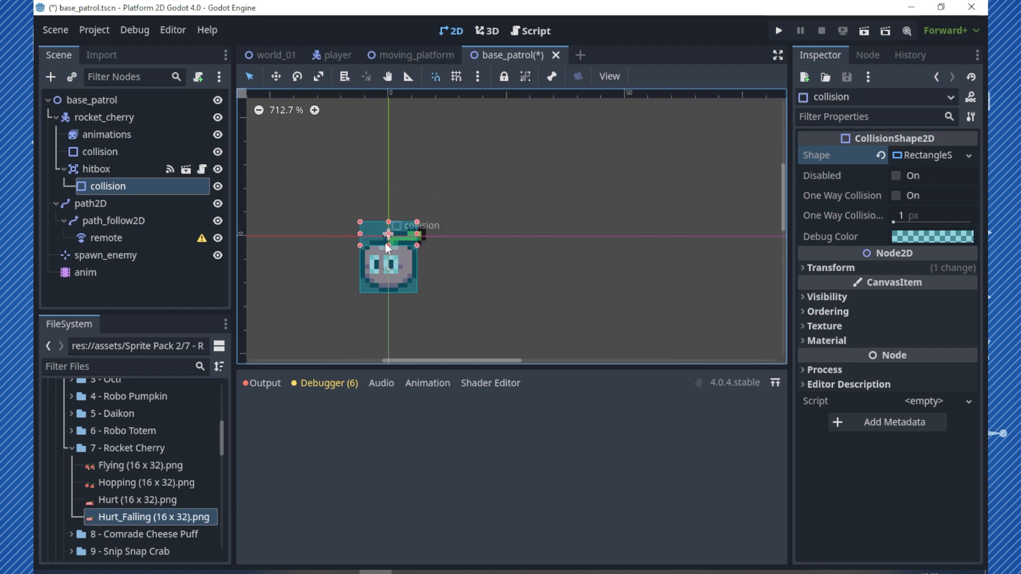
Change the hitbox collision's debug color to pink and save the base_patrol scene
left_click(916, 237)
left_click_drag(936, 127, 955, 98)
left_click(321, 239)
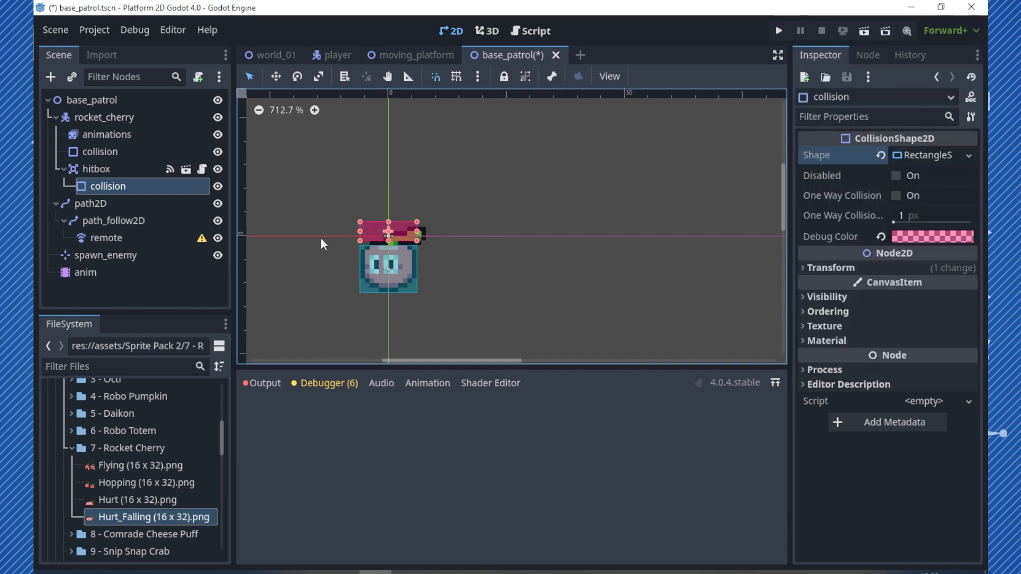
left_click(62, 168)
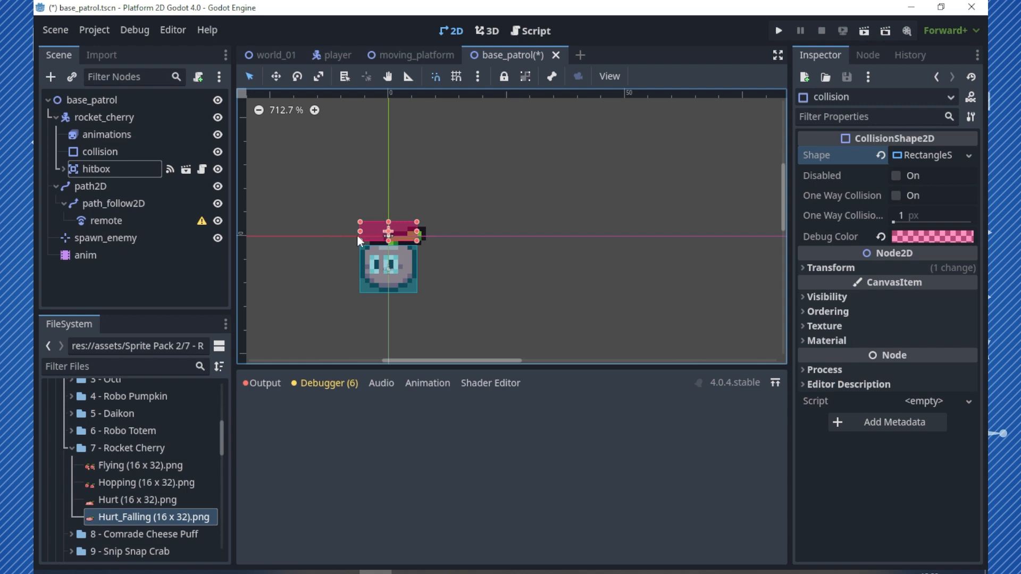
key("ctrl+s")
Attach a new empty-template script, res://scripts/rocket_cherry.gd, to rocket_cherry, save it, and return to the 2D view
left_click(114, 118)
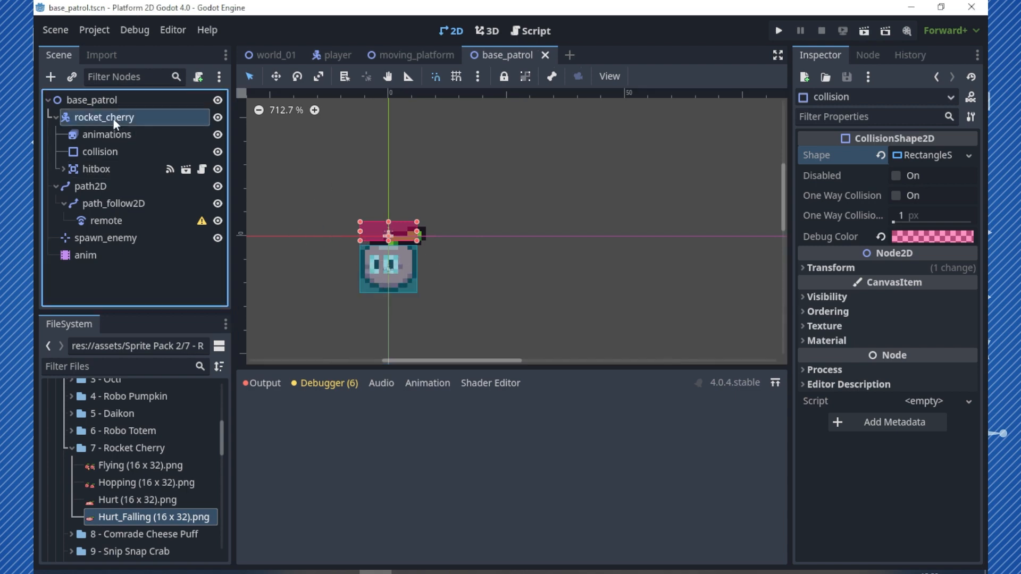
left_click(198, 76)
left_click(652, 286)
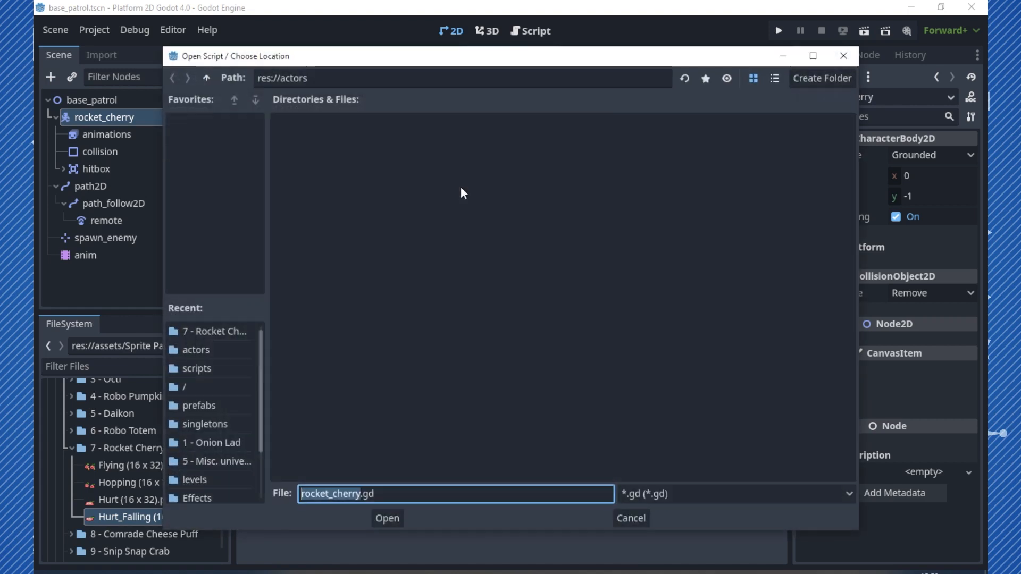
left_click(206, 78)
double_click(626, 157)
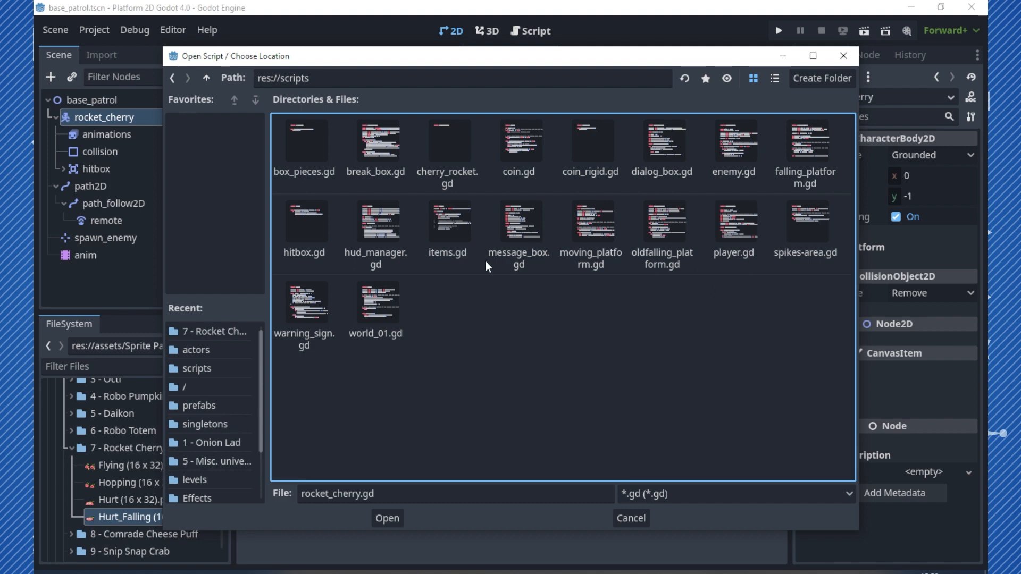
left_click(385, 517)
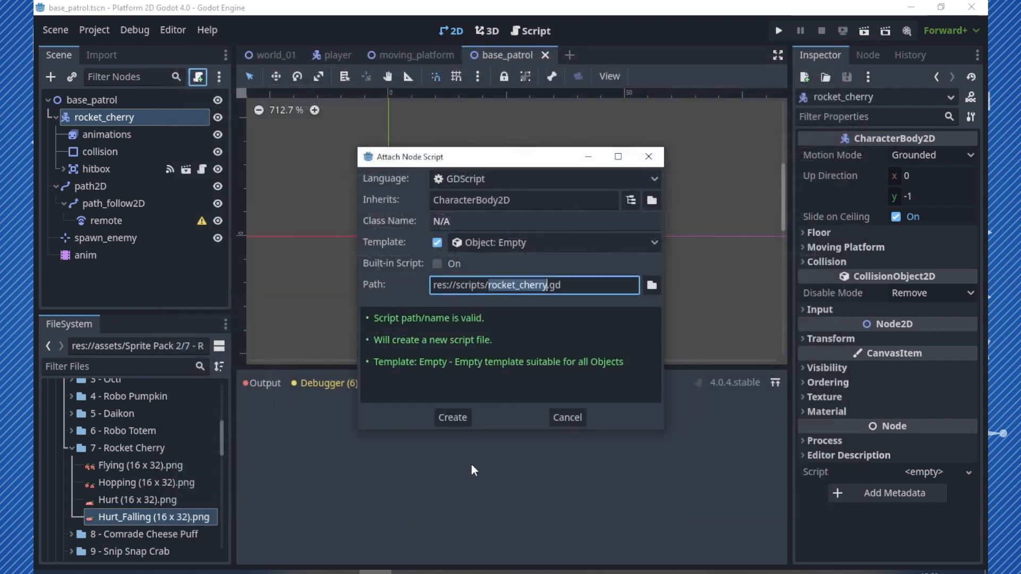
left_click(457, 418)
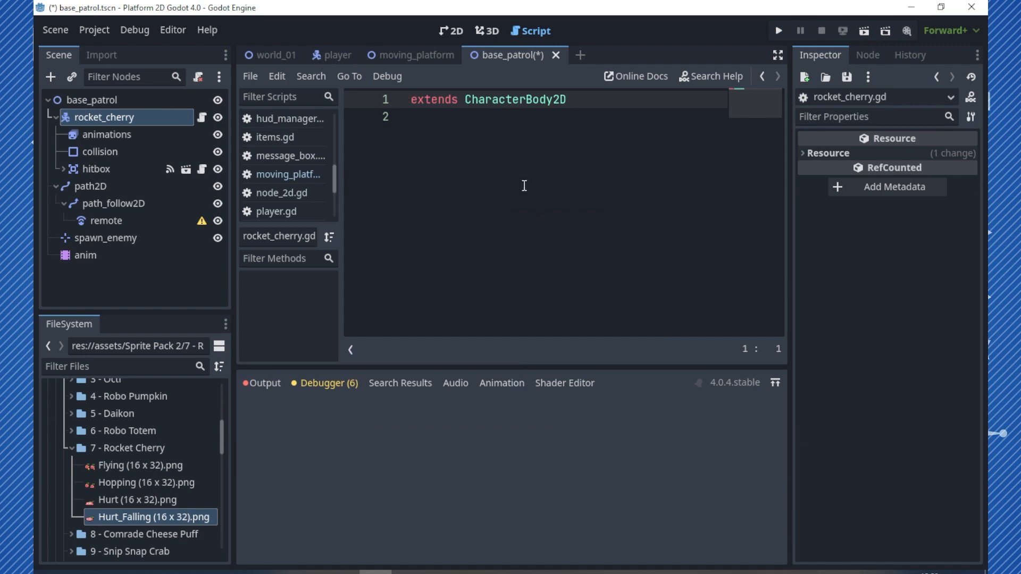
key("ctrl+s")
key("ctrl+F1")
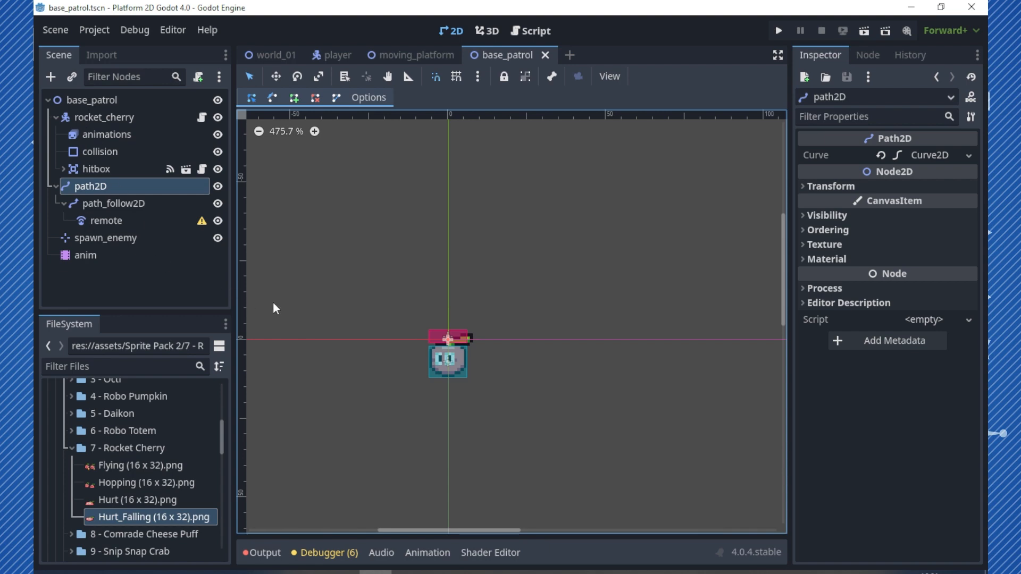
left_click(56, 117)
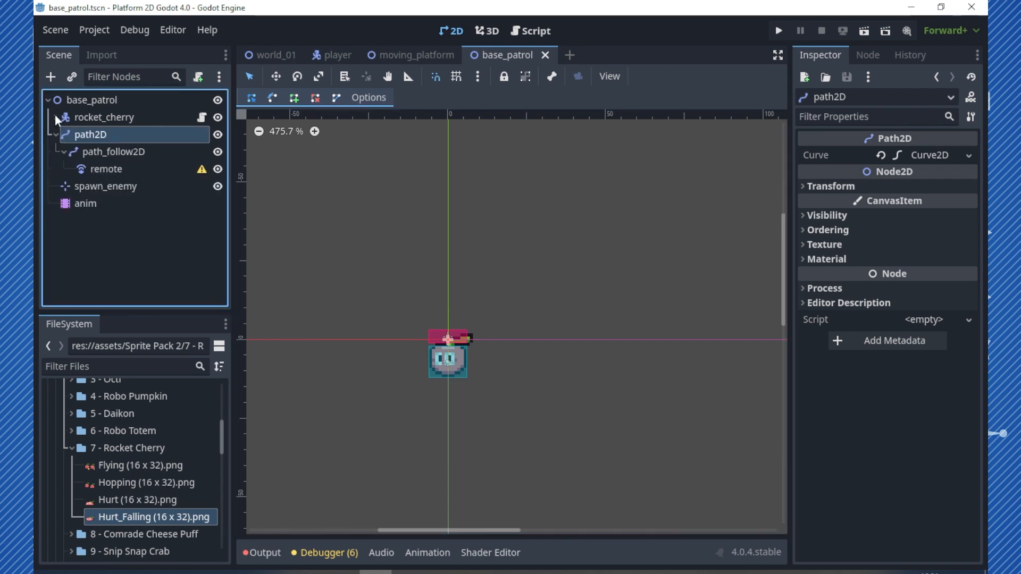
left_click(56, 117)
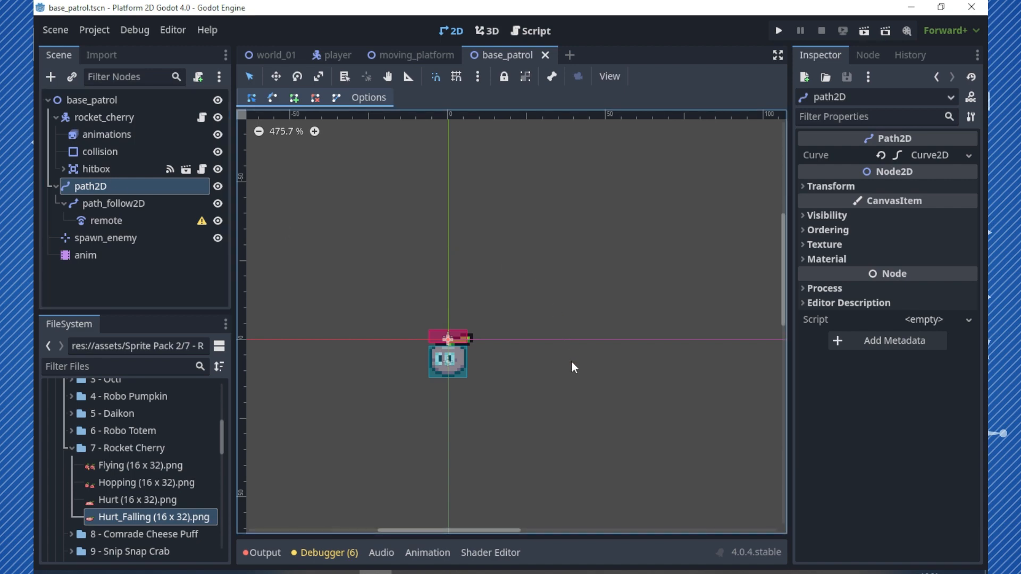
left_click(114, 204)
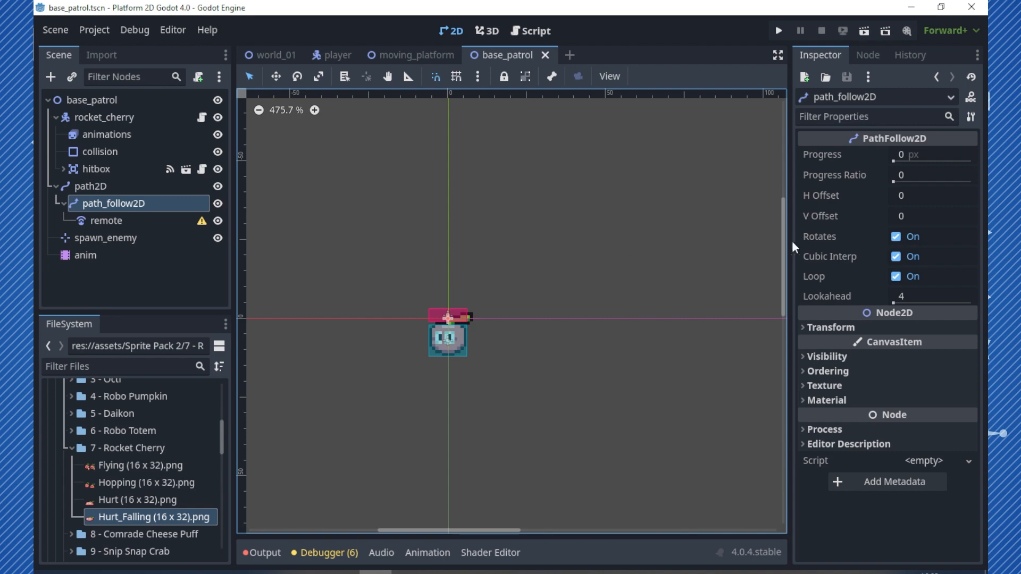
left_click(112, 187)
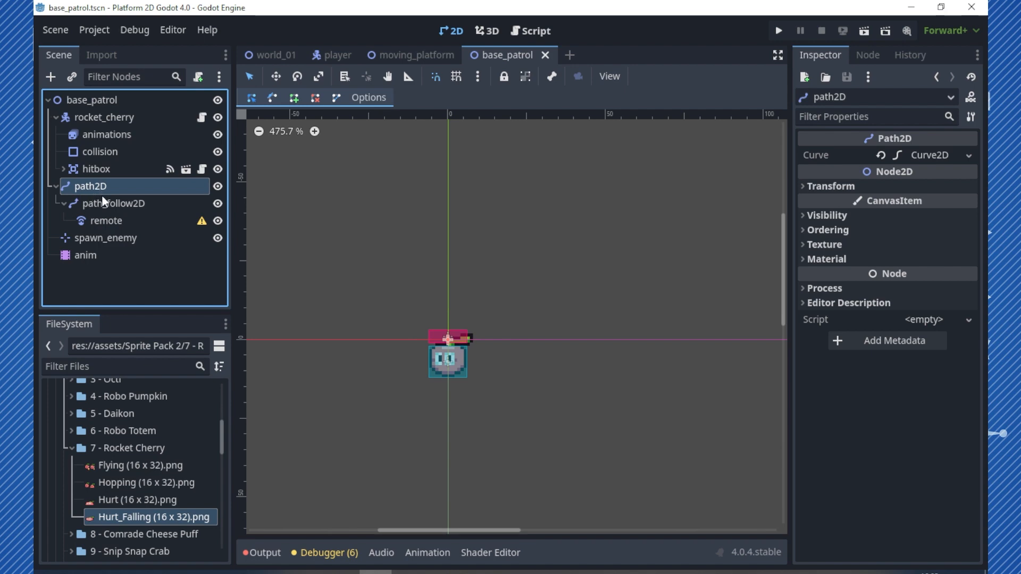
Start path2D's curve with a point at the origin and a second one about 105 px straight above it
left_click(109, 204)
left_click(106, 187)
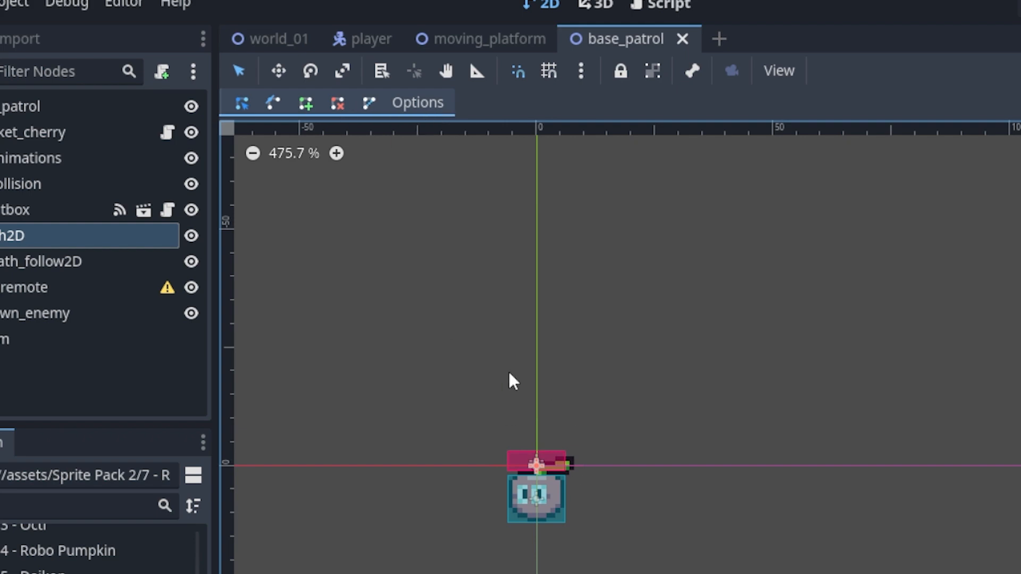
scroll(510, 380, "down", 3)
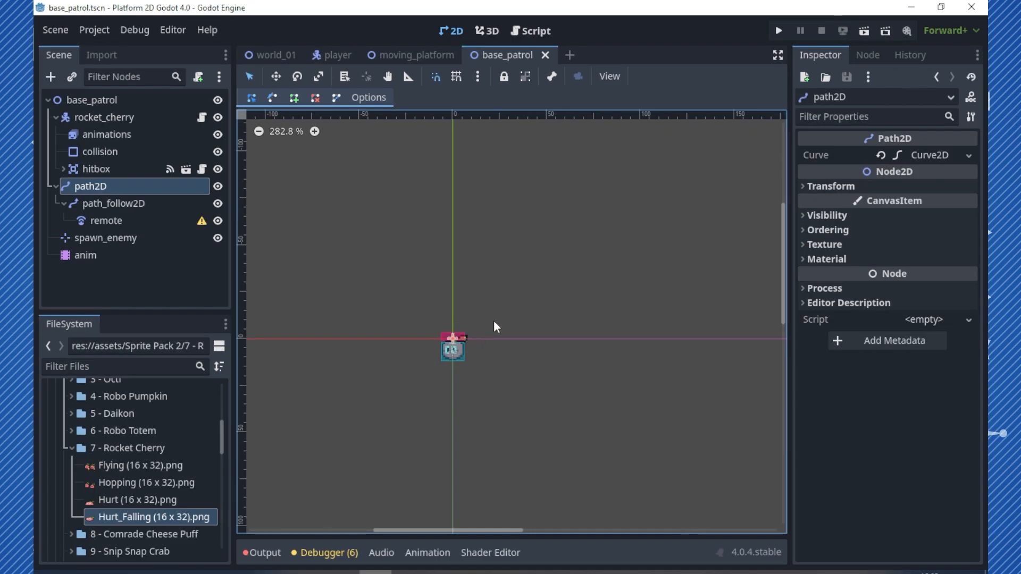
scroll(493, 321, "down", 1)
middle_click_drag(501, 283, 490, 385)
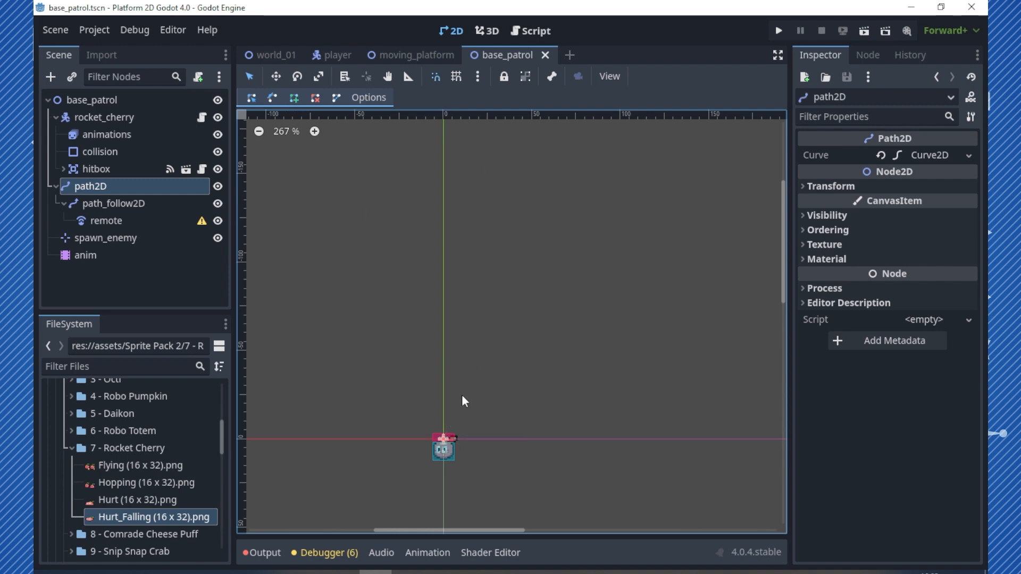
left_click(444, 438)
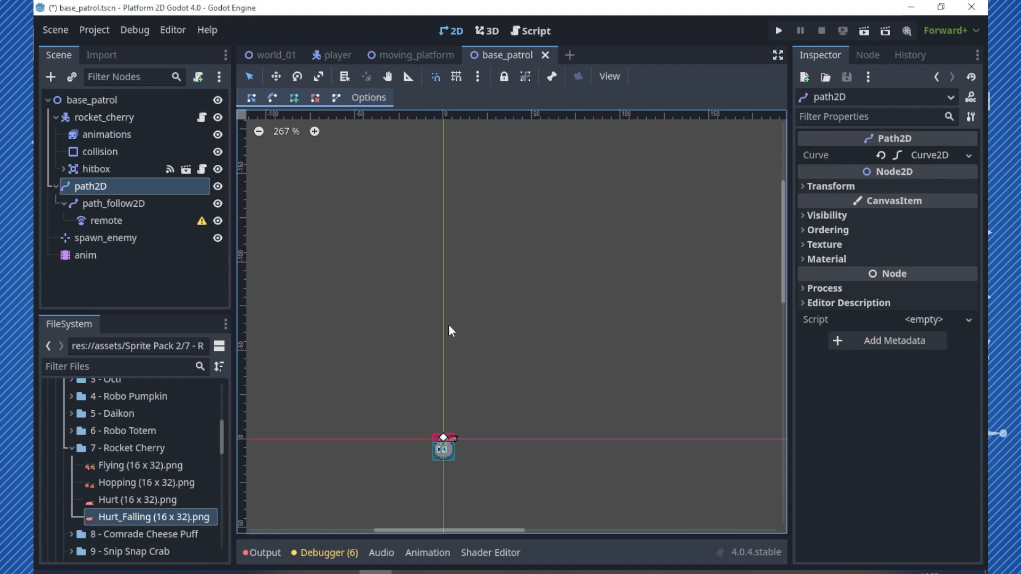
left_click(443, 251)
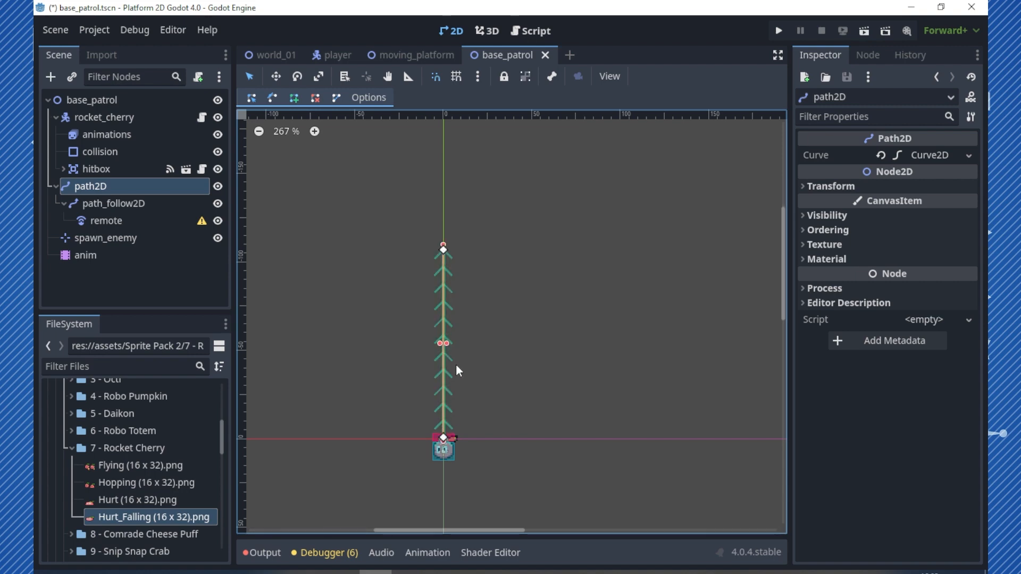
Extend path2D with five more points running right, down and back inward to form an open loop
scroll(455, 364, "up", 1)
scroll(460, 362, "up", 1)
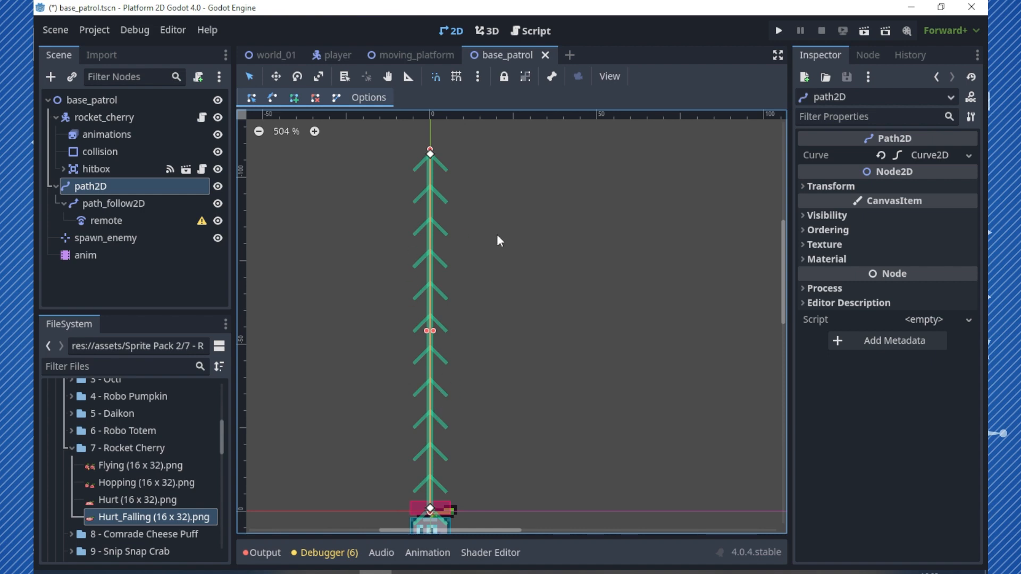
left_click(681, 181)
left_click(707, 294)
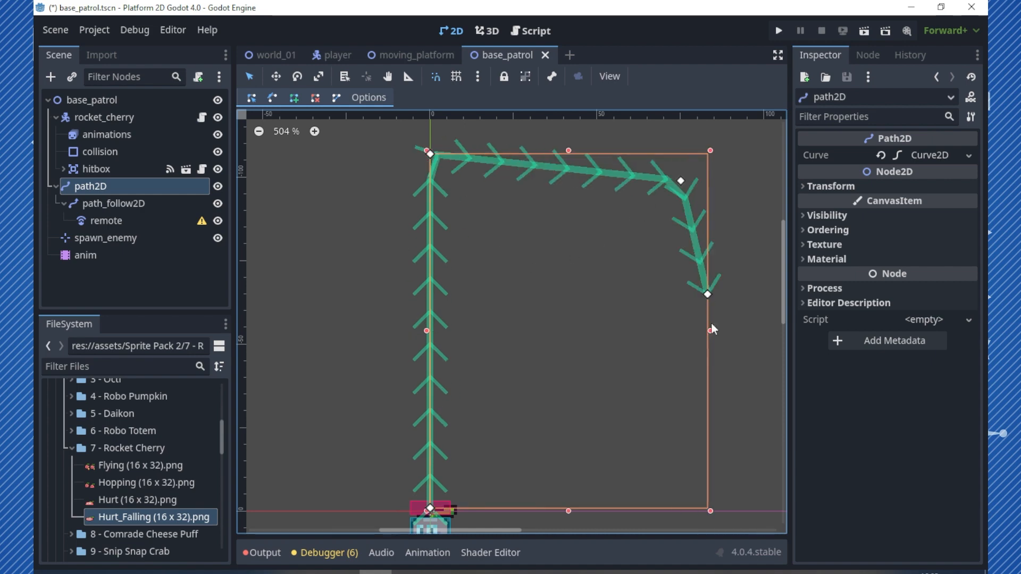
left_click(703, 418)
left_click(654, 465)
left_click(580, 437)
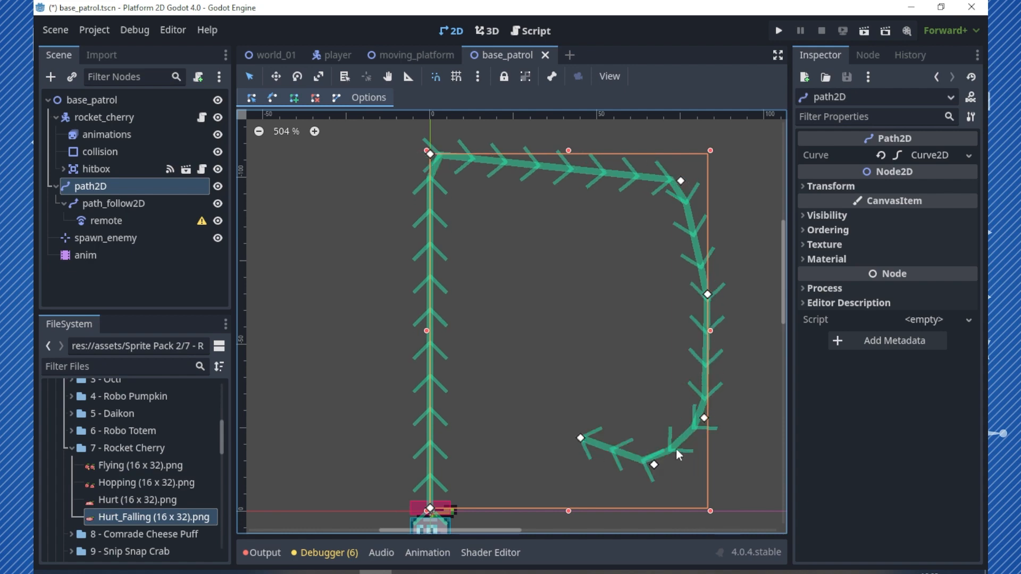
Smooth path2D by pulling curve handles out of its bottom point and its two upper corner points
left_click(272, 98)
left_click_drag(656, 465, 563, 479)
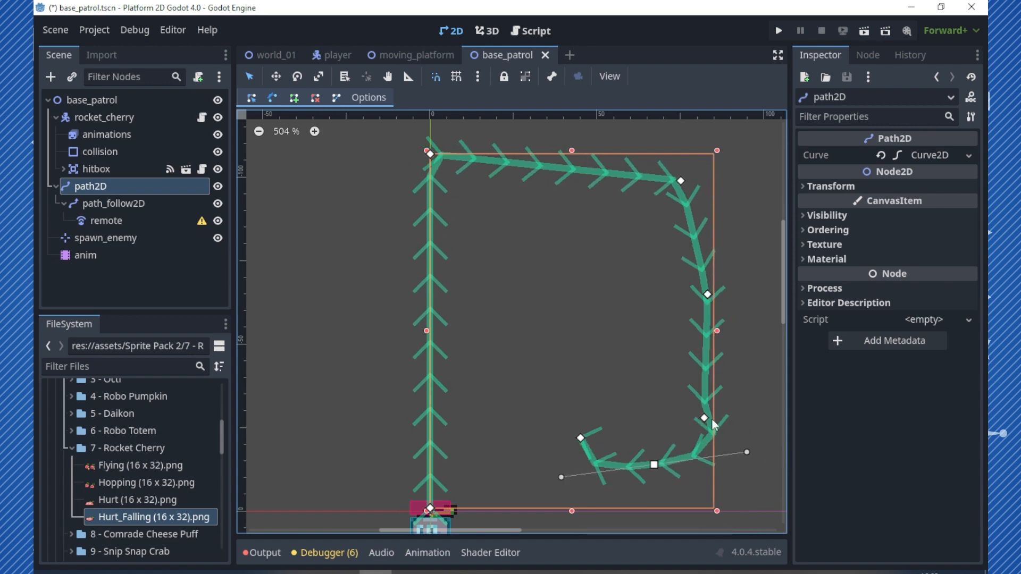
left_click(431, 155)
left_click_drag(430, 155, 548, 120)
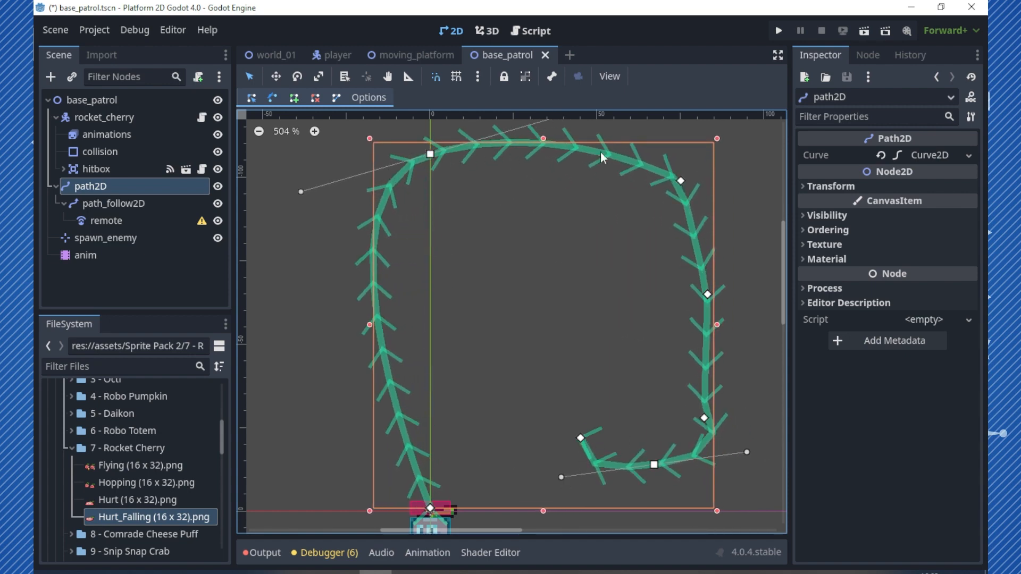
left_click_drag(681, 182, 731, 235)
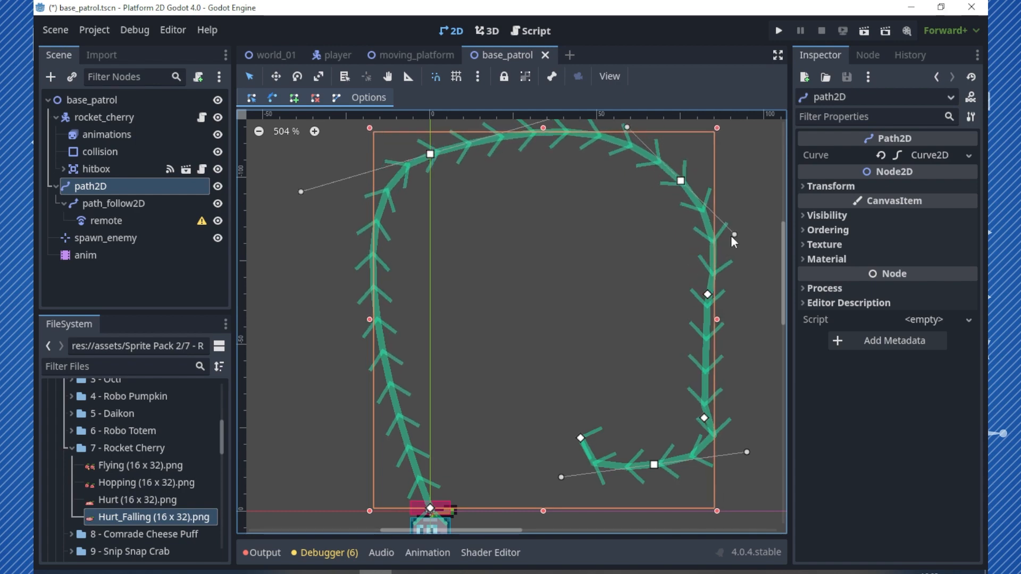
scroll(578, 302, "down", 2)
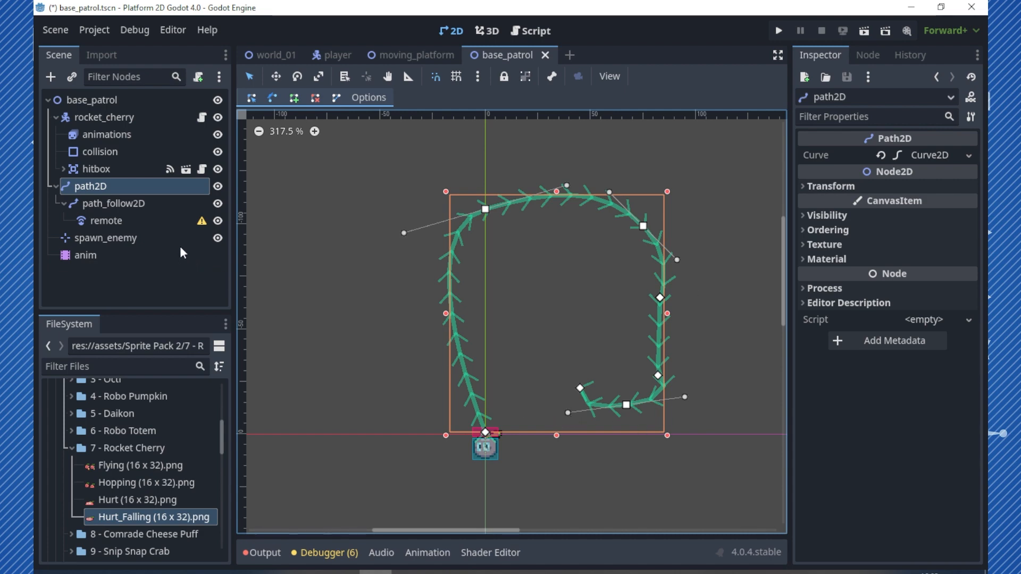
Assign rocket_cherry as the Remote Path of the remote node
left_click(149, 221)
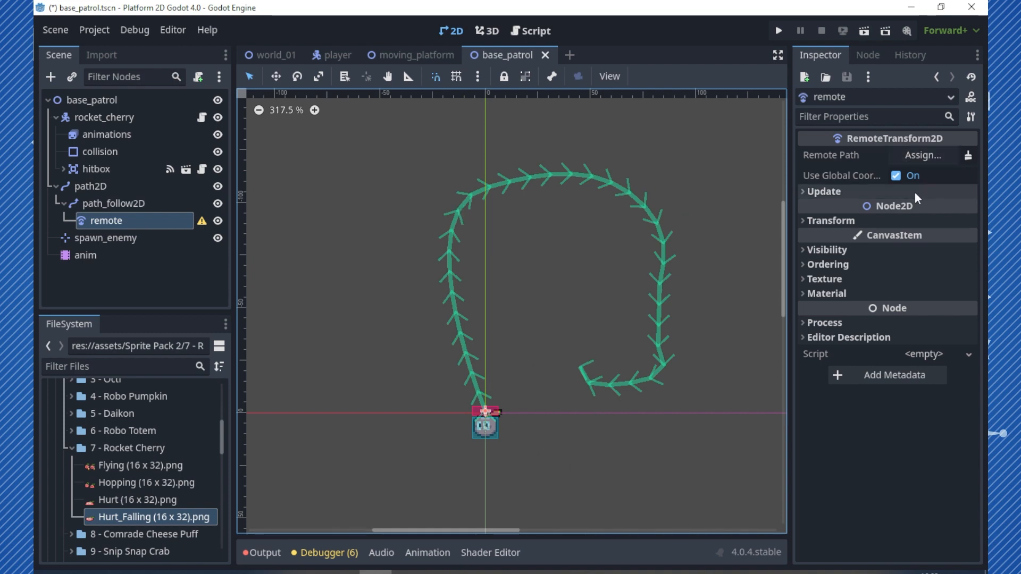
left_click(929, 158)
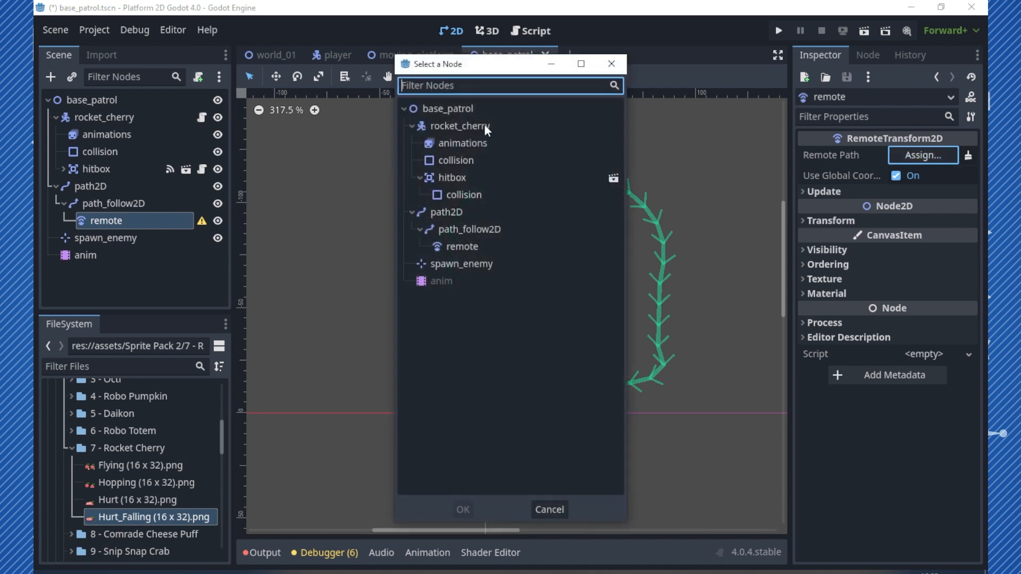
double_click(468, 126)
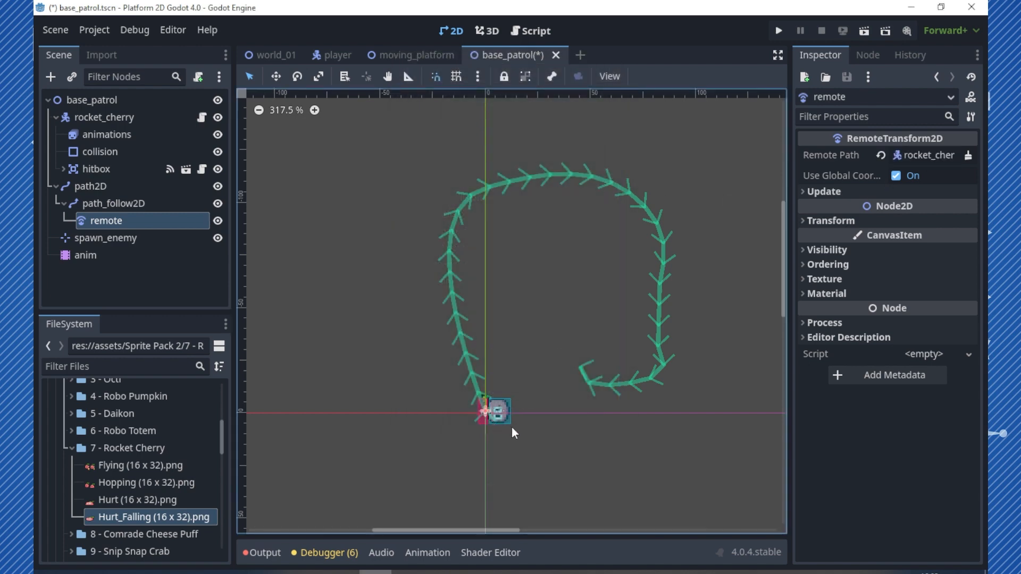
Disable Rotates on path_follow2D and reset its rotation and position to 0
left_click(138, 203)
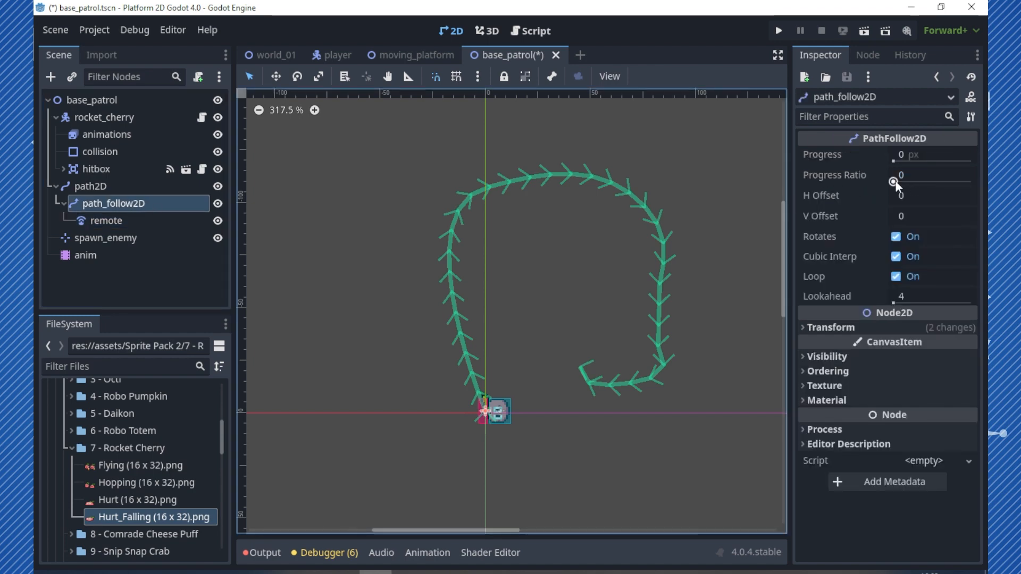
mouse_move(894, 182)
left_mouse_down()
mouse_move(972, 193)
mouse_move(883, 185)
left_mouse_up()
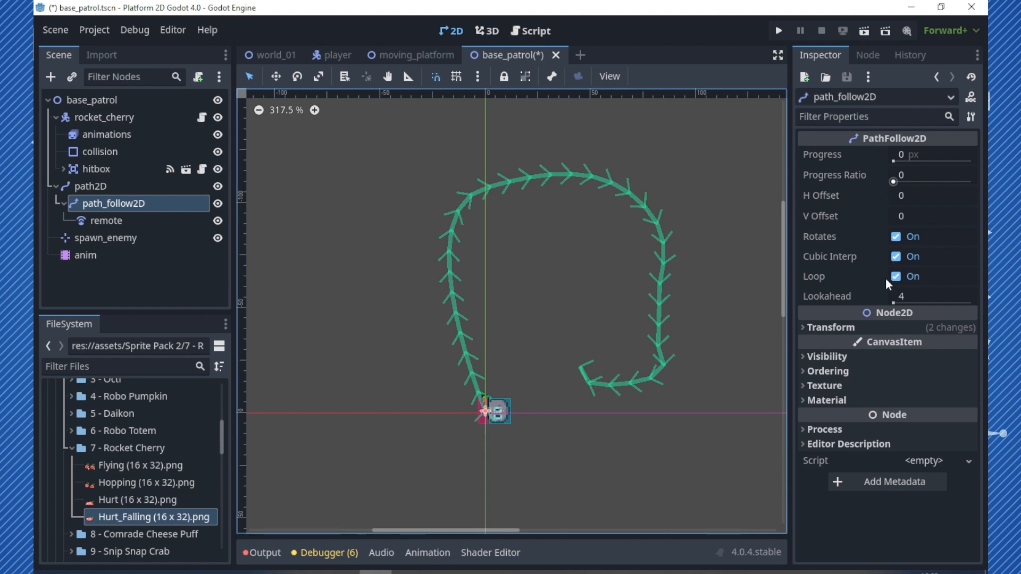
left_click(835, 330)
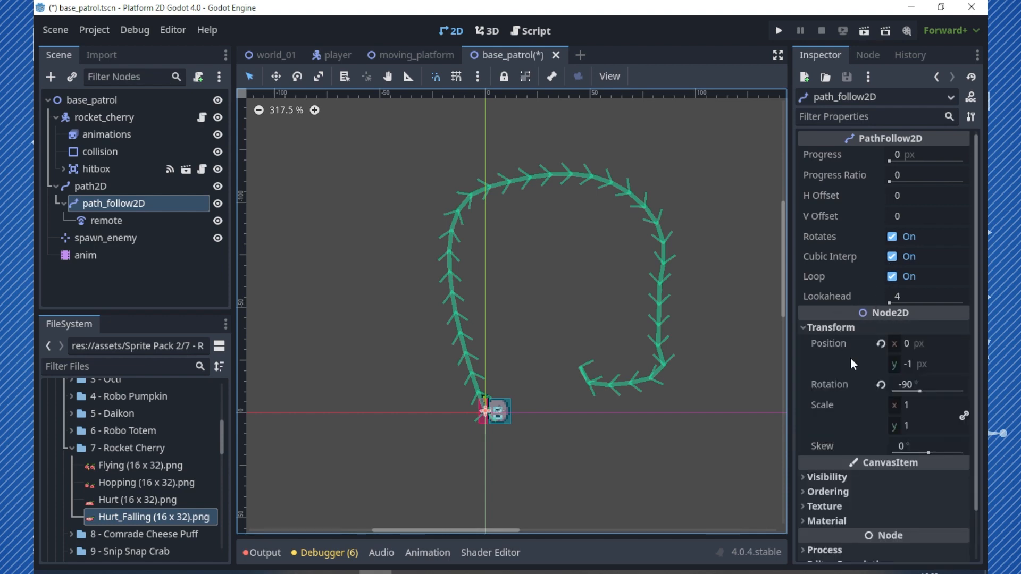
left_click(881, 385)
left_click(881, 343)
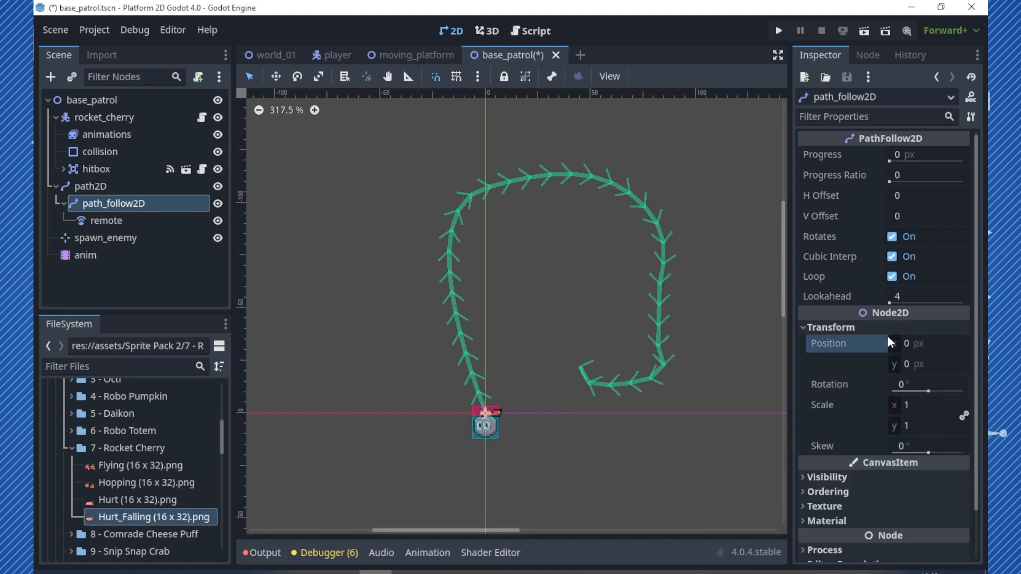
left_click(894, 240)
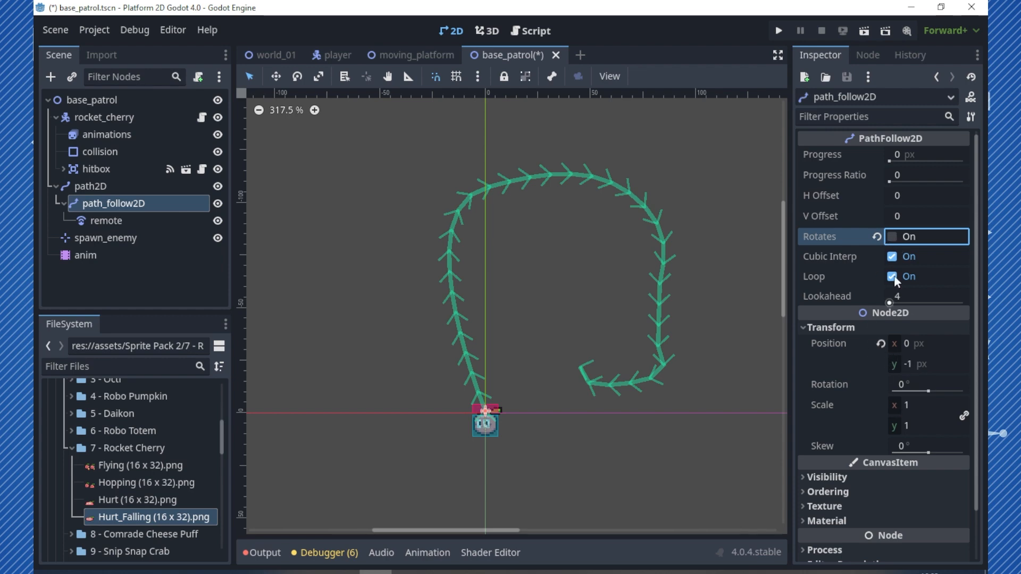
left_click(882, 344)
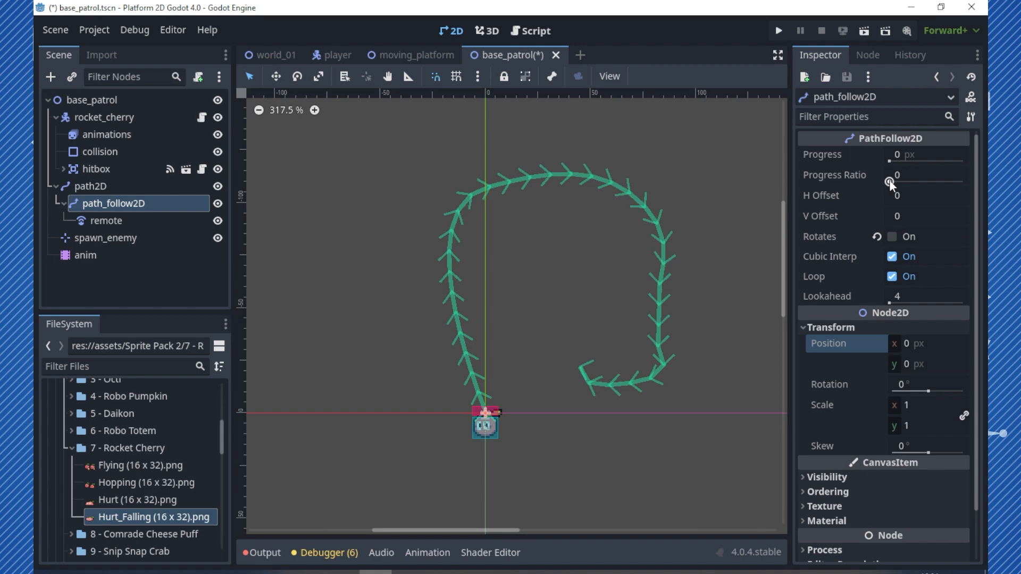
Preview the cherry's travel along the path with Rotates off and on, then restore Progress Ratio 0, Rotates off and rotation 0
scroll(507, 414, "up", 3)
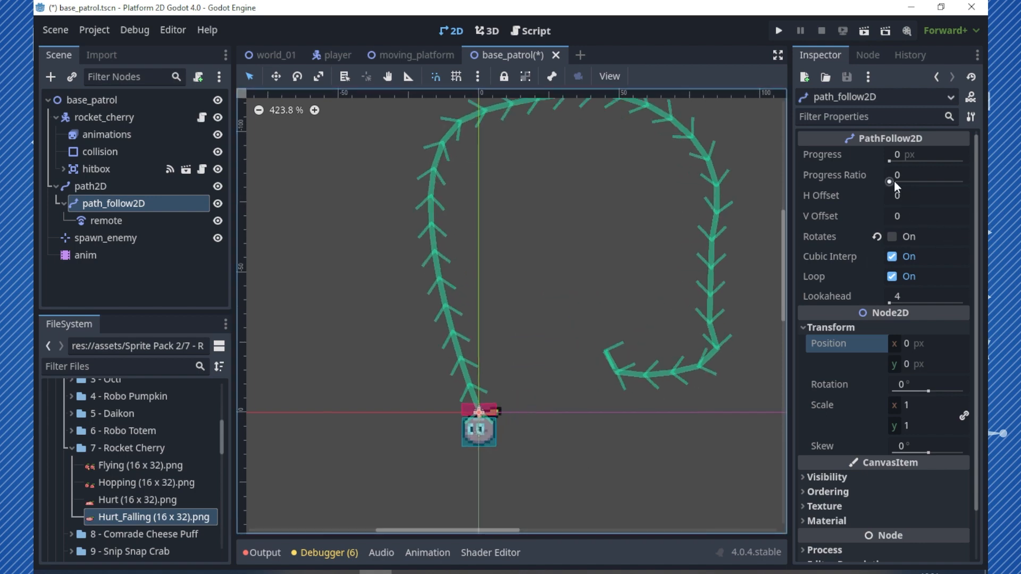
mouse_move(895, 181)
left_mouse_down()
mouse_move(955, 177)
mouse_move(884, 194)
mouse_move(962, 189)
mouse_move(888, 187)
left_mouse_up()
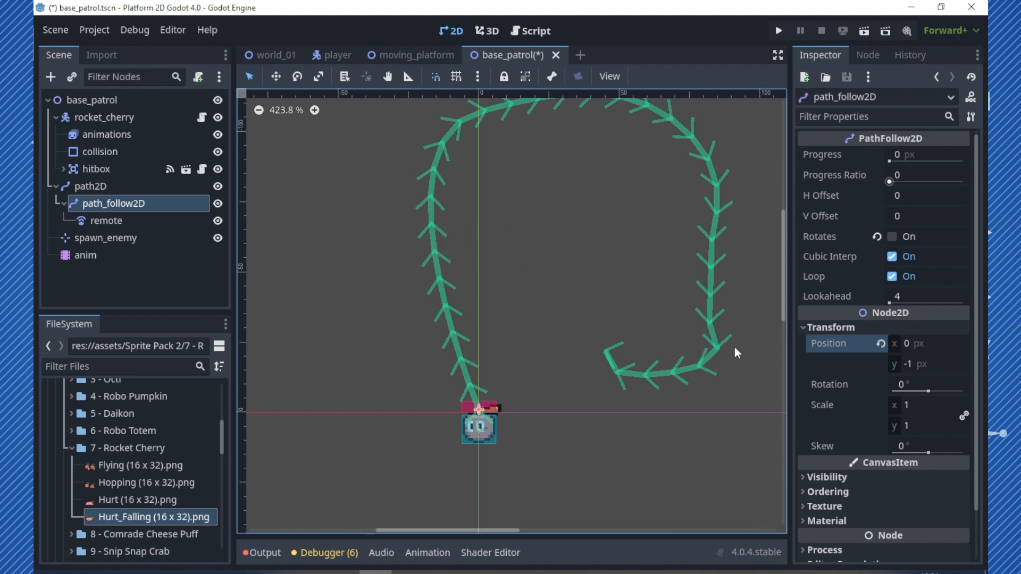
left_click(893, 238)
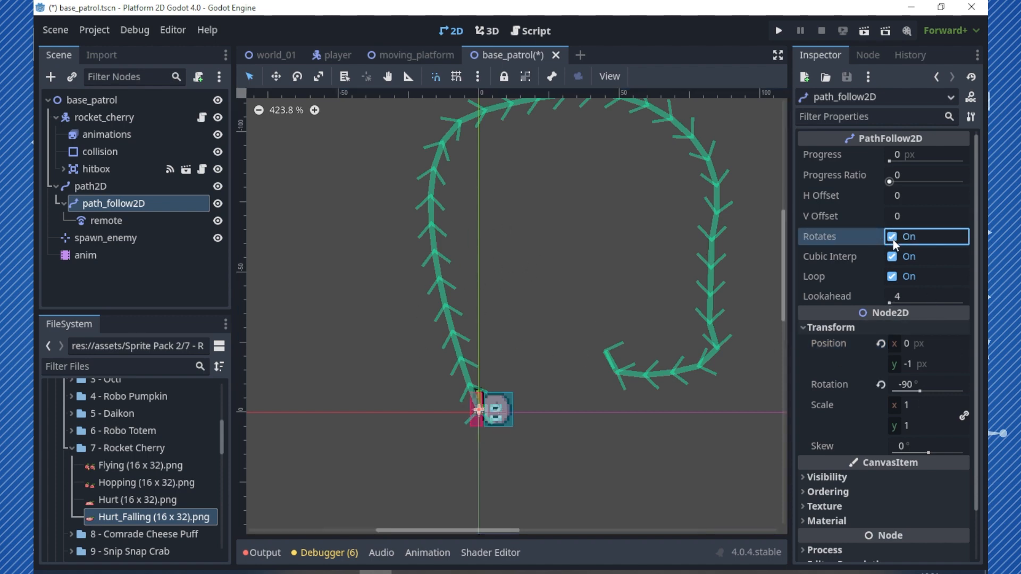
mouse_move(889, 182)
left_mouse_down()
mouse_move(945, 183)
mouse_move(967, 198)
mouse_move(928, 185)
mouse_move(867, 196)
mouse_move(913, 178)
mouse_move(847, 183)
mouse_move(910, 181)
mouse_move(961, 198)
mouse_move(873, 192)
left_mouse_up()
left_click(880, 384)
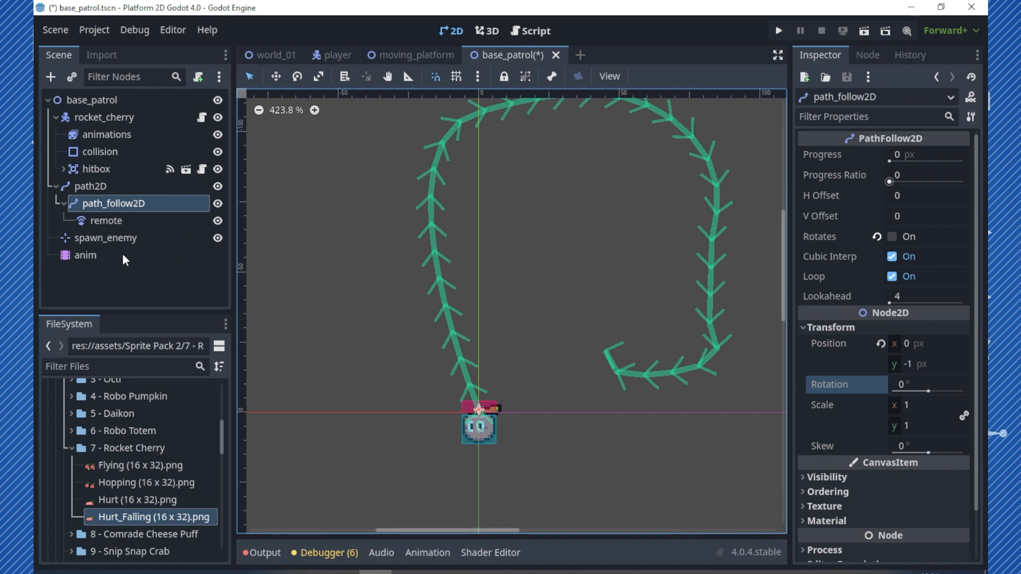
Create a new animation named patrol in the anim node
left_click(108, 255)
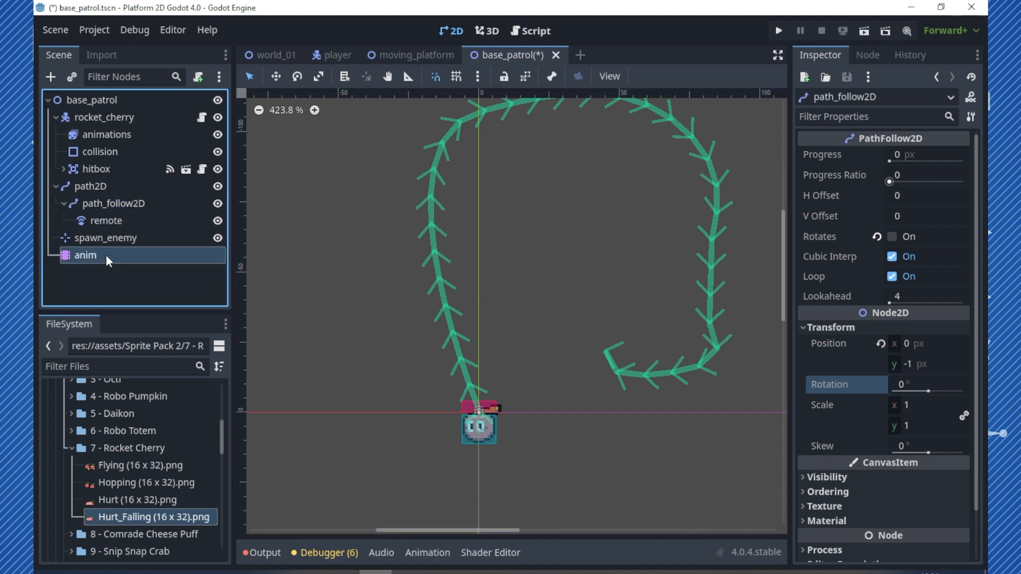
left_click(442, 384)
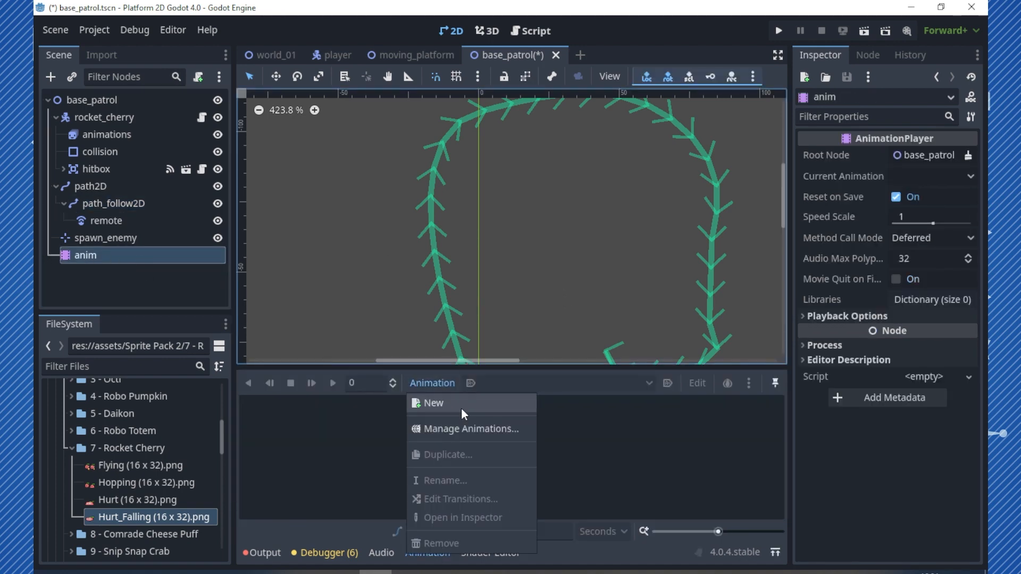
left_click(460, 404)
type("patrol")
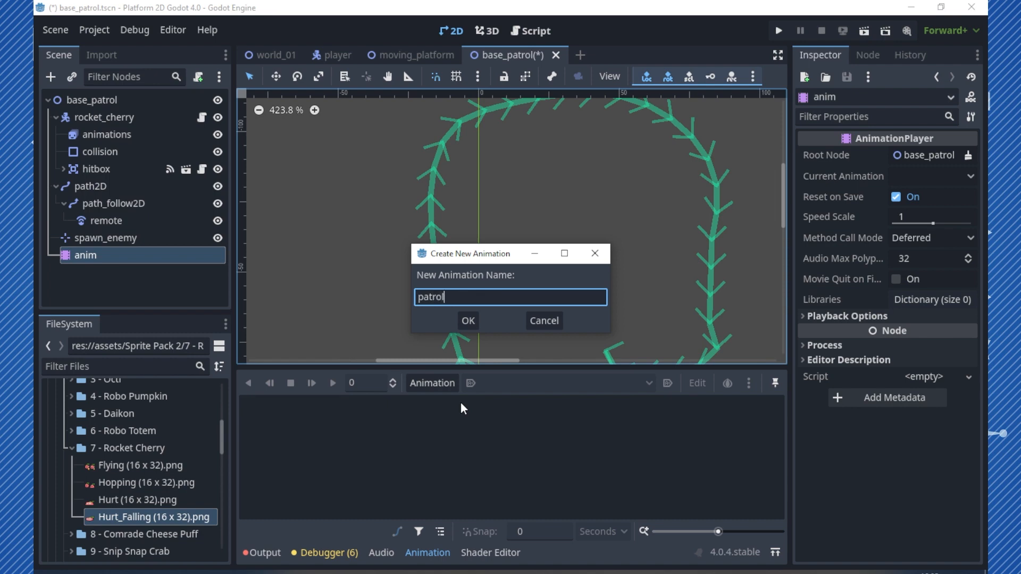
left_click(463, 320)
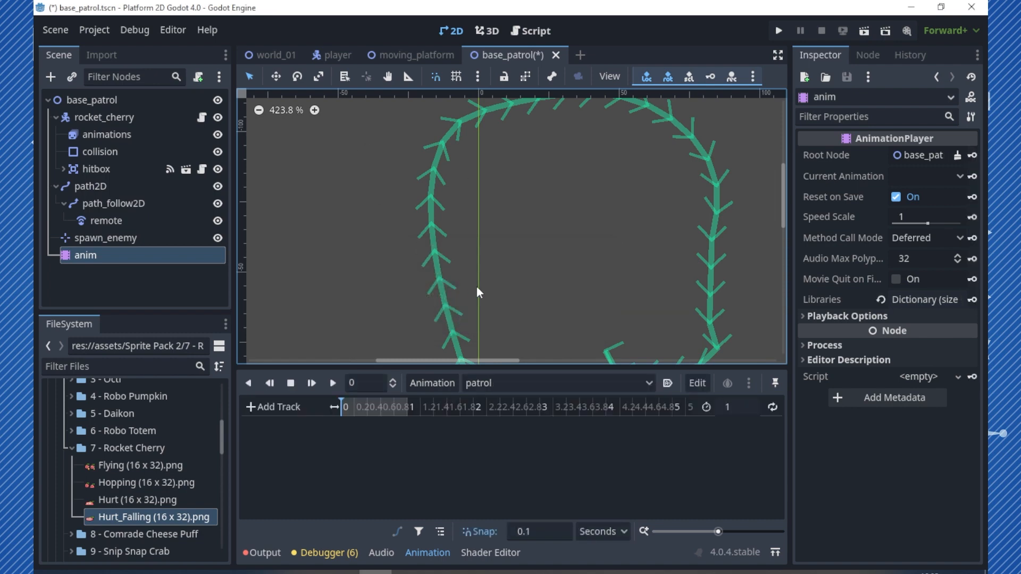
Add a progress_ratio track for path_follow2D to the patrol animation, keyed 0 at 0 seconds and 1 at 1 second
scroll(477, 289, "down", 2)
scroll(528, 288, "down", 2)
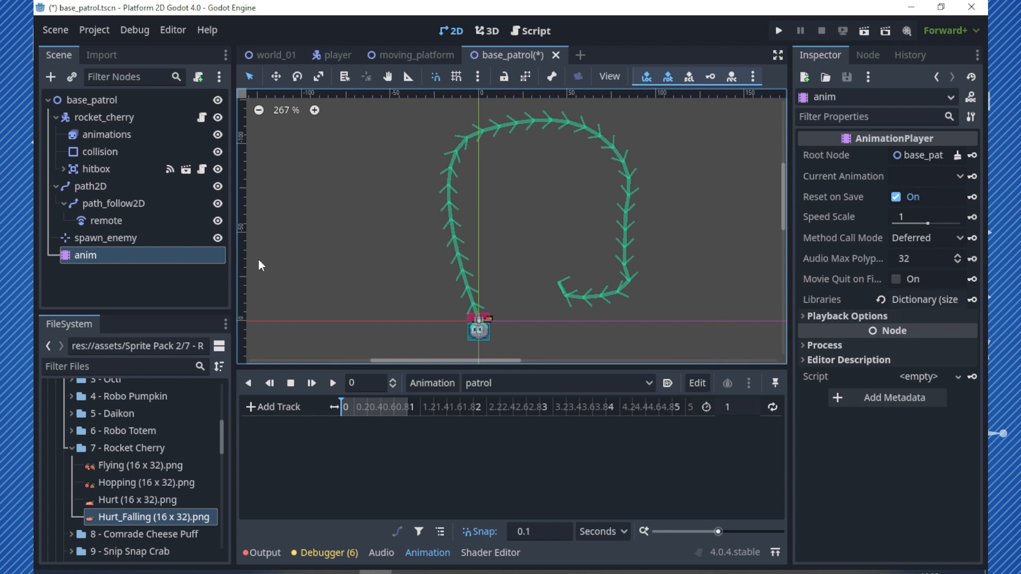
left_click(112, 205)
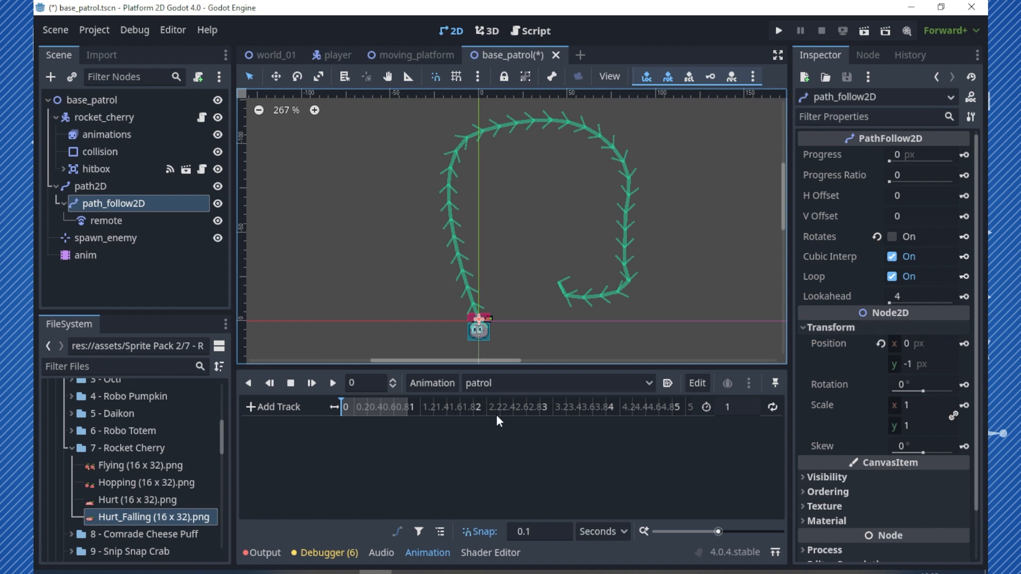
mouse_move(718, 532)
left_mouse_down()
mouse_move(706, 529)
mouse_move(733, 525)
mouse_move(728, 531)
left_mouse_up()
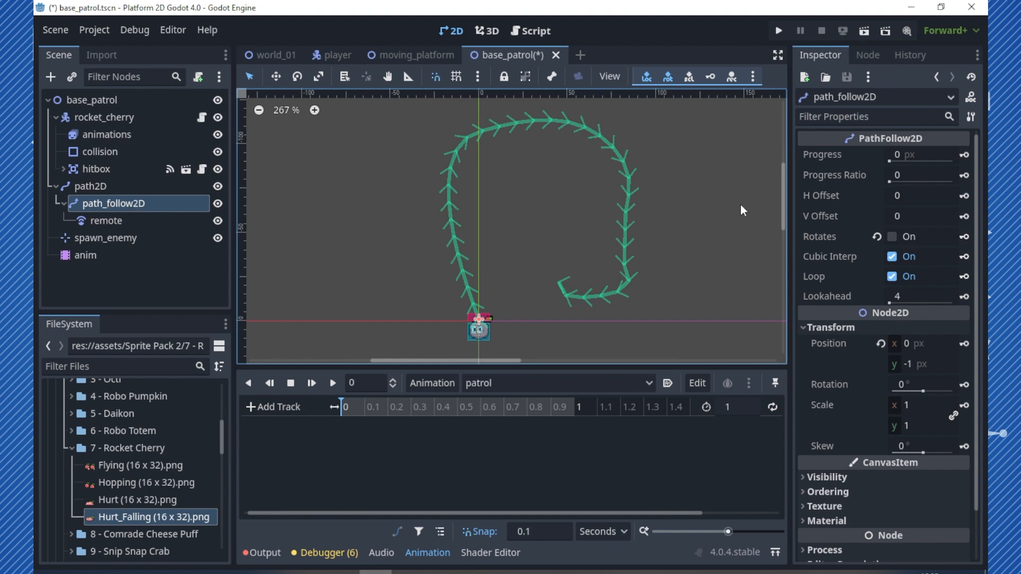
left_click(963, 176)
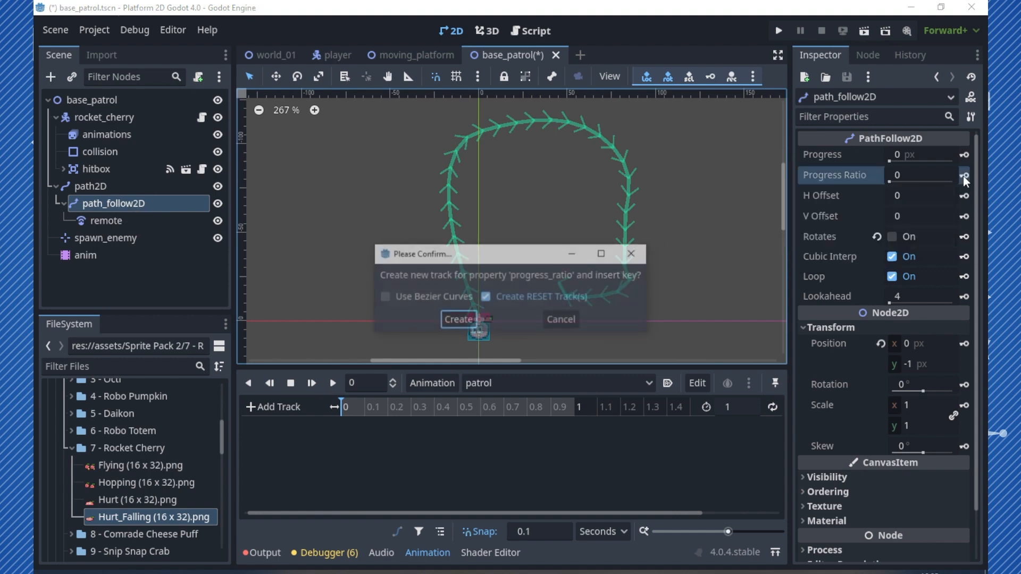
left_click(441, 321)
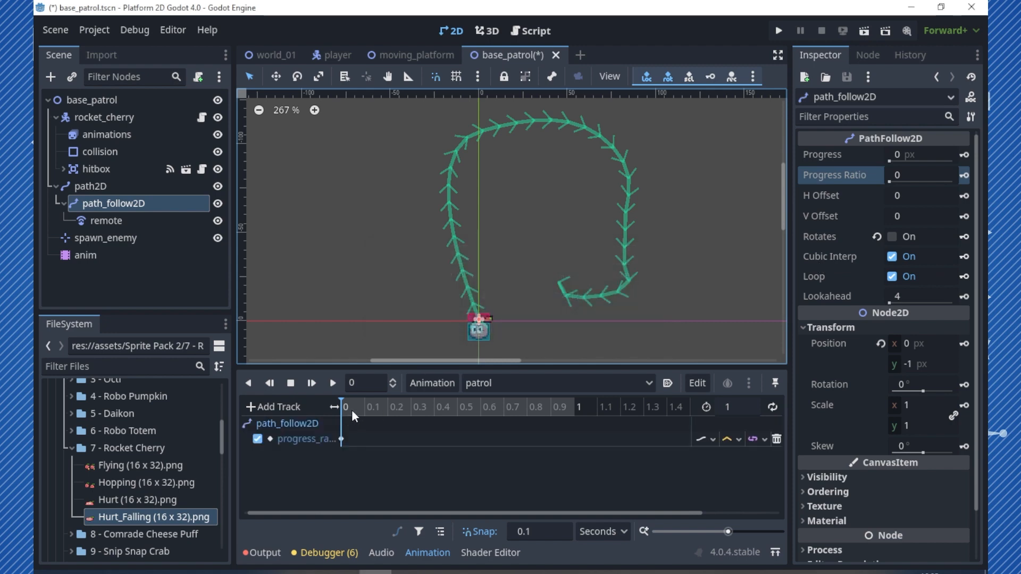
left_click_drag(352, 409, 567, 419)
left_click_drag(892, 182, 966, 184)
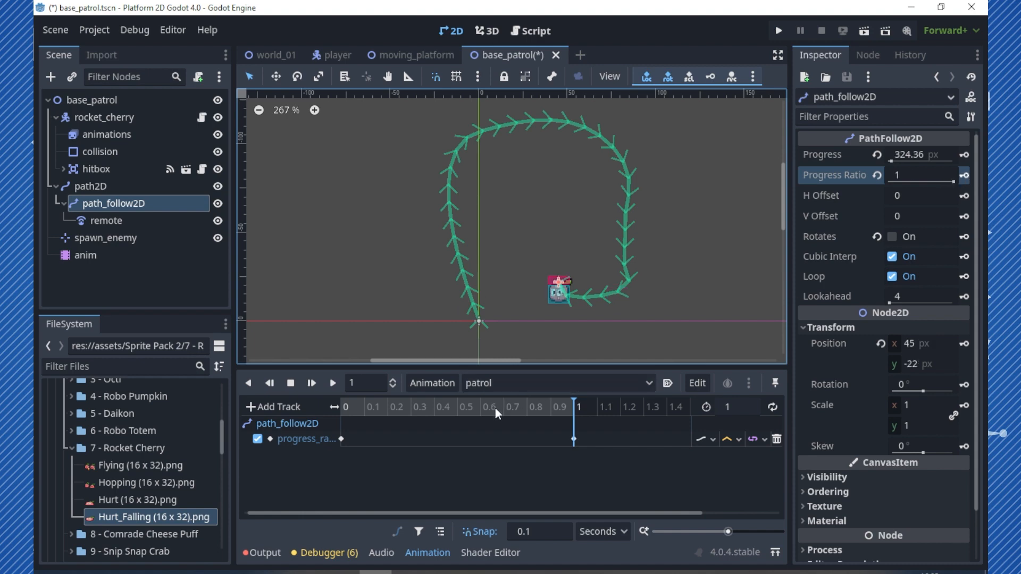
Play the patrol animation from 0 seconds, enable its looping, and play it again
left_click_drag(496, 408, 350, 406)
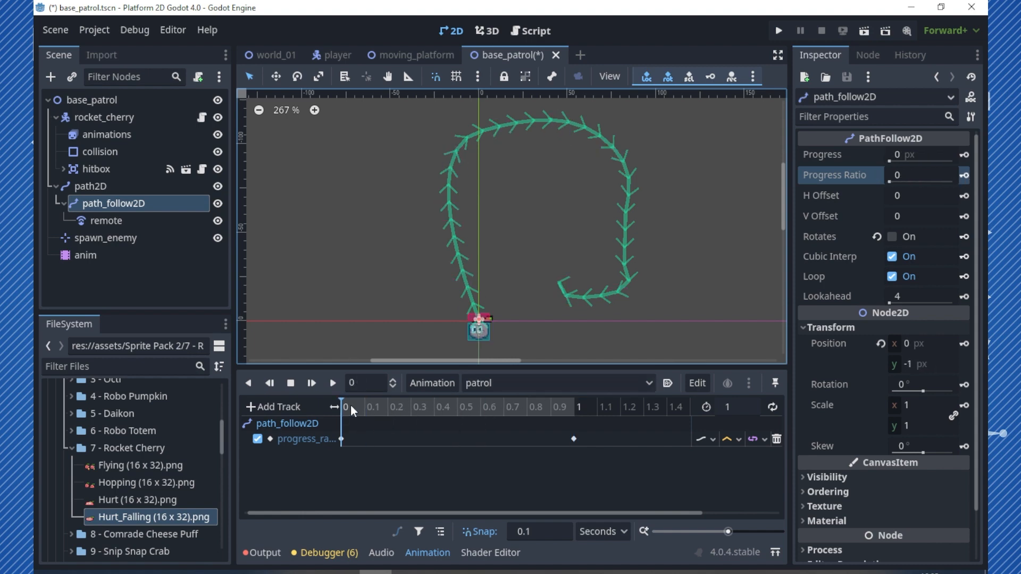
left_click(333, 383)
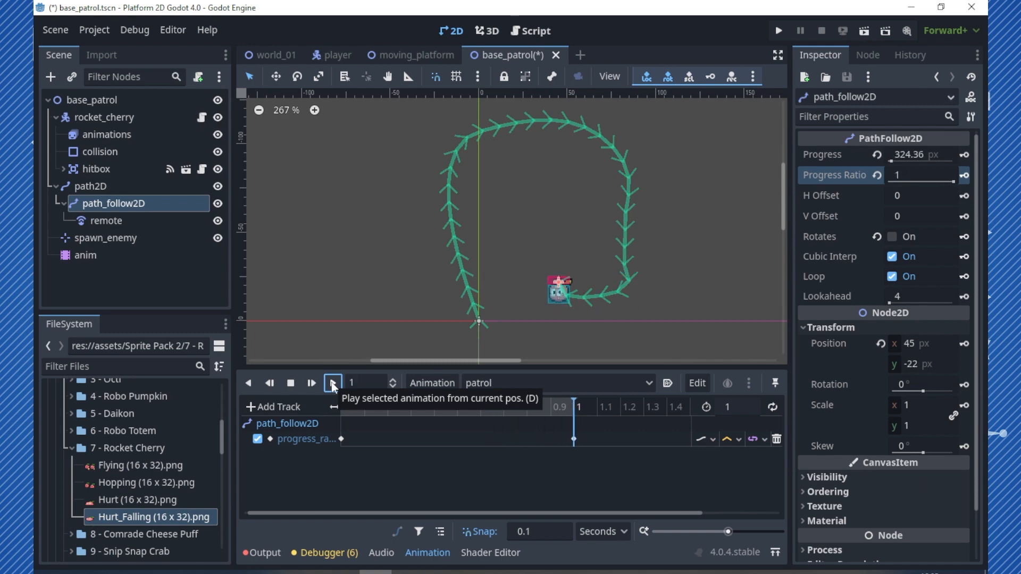
left_click(774, 408)
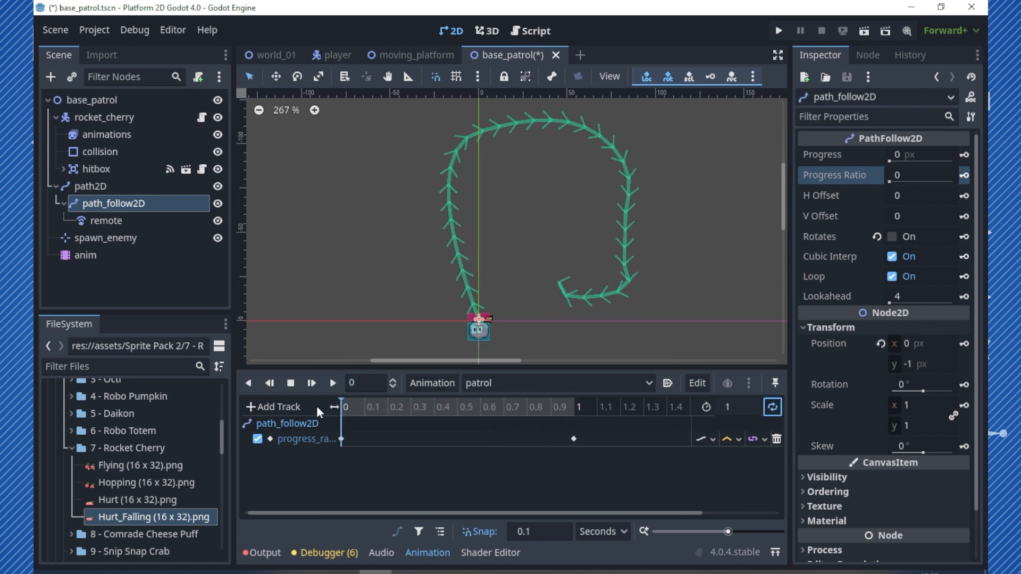
left_click(332, 384)
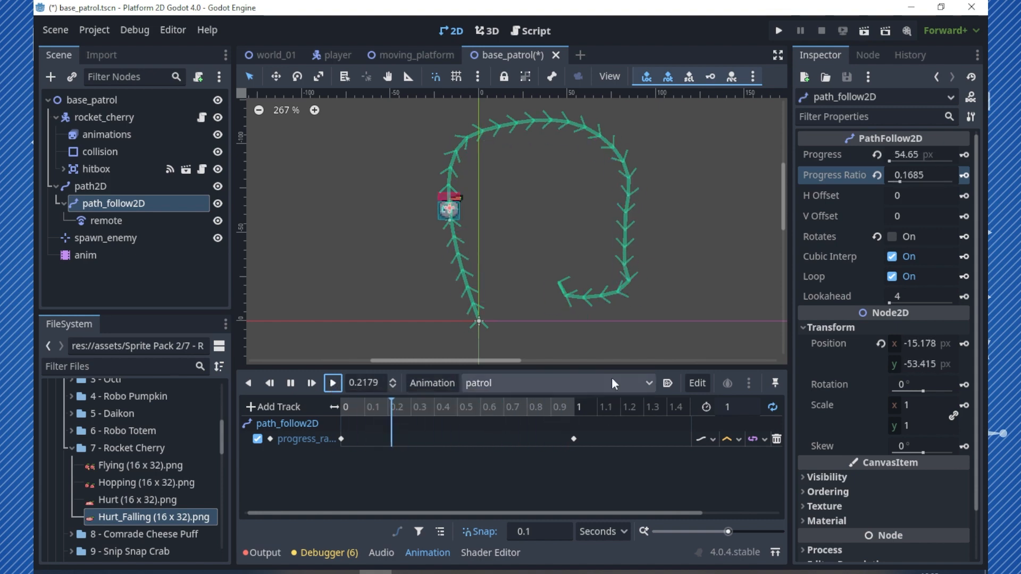
Stop the preview and set the Speed Scale of the anim player to 0.2
left_click(104, 253)
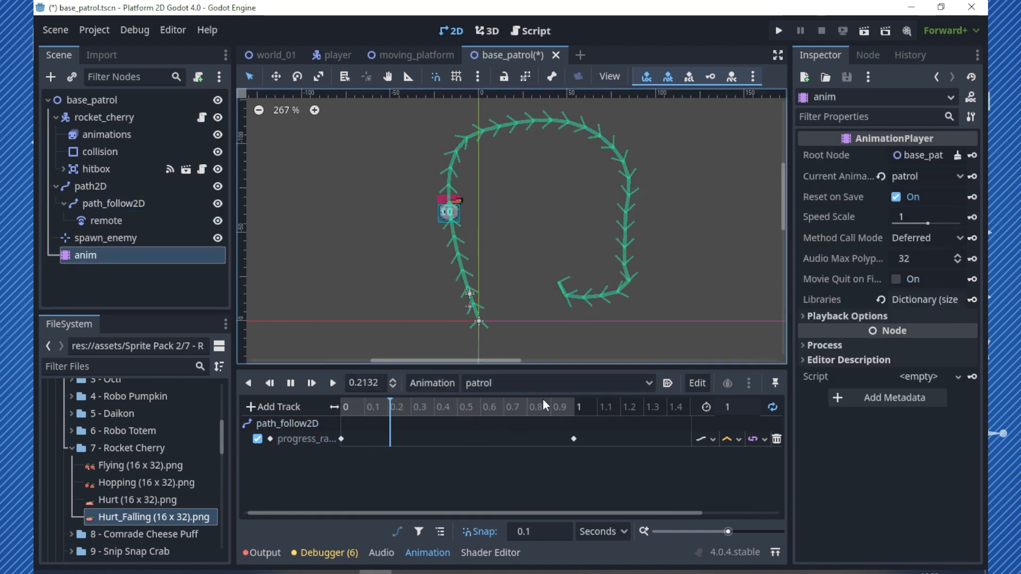
left_click(290, 383)
left_click(916, 217)
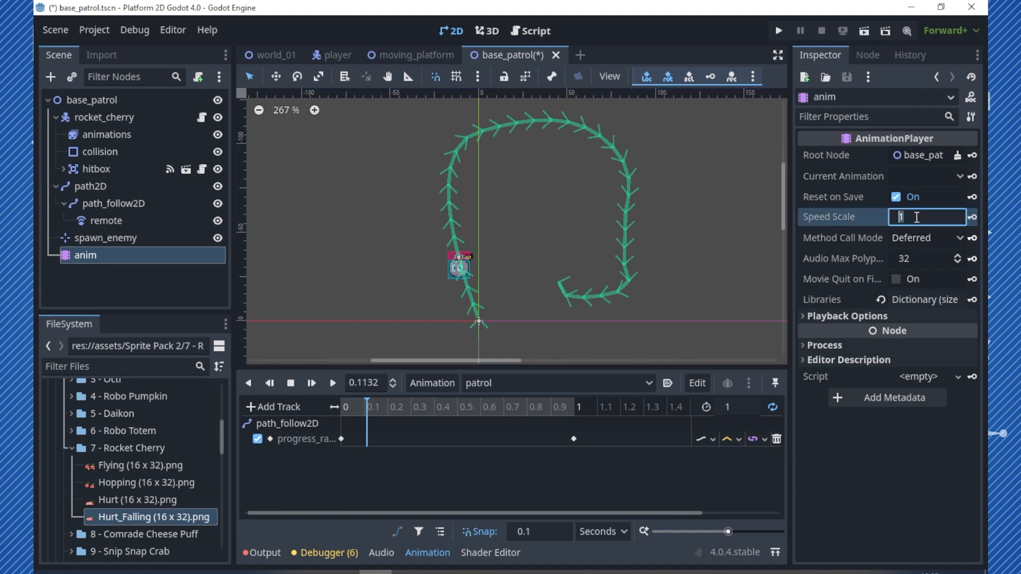
type("0.2")
left_click(514, 262)
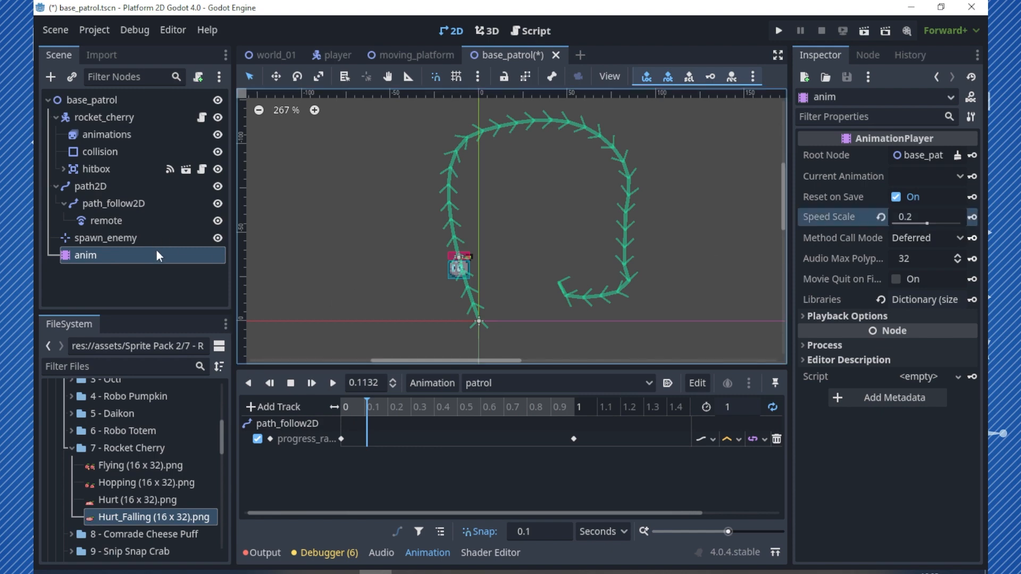
Play patrol from 0 seconds and switch its loop mode to ping-pong
left_click_drag(365, 400, 339, 385)
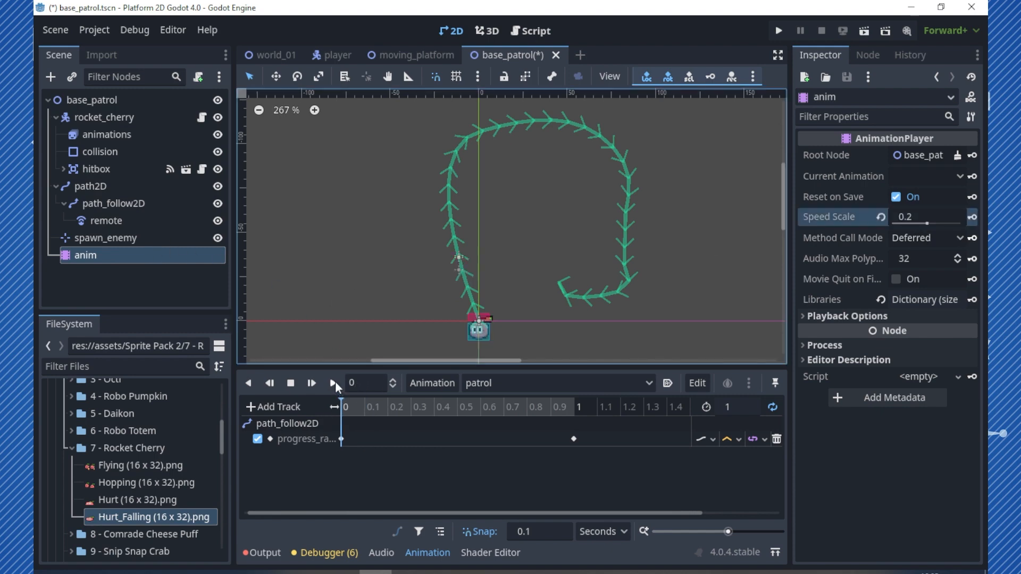
left_click(334, 383)
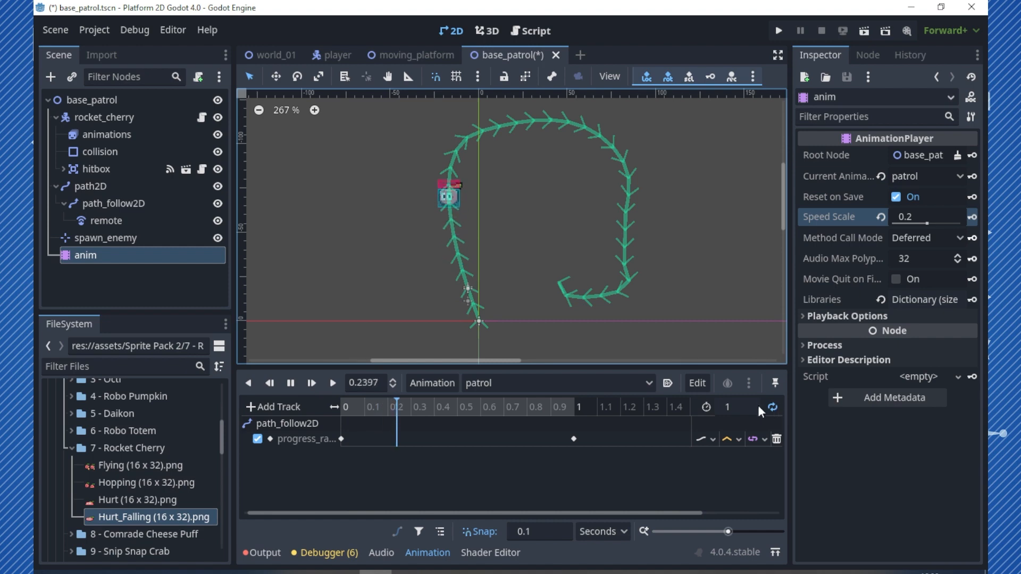
left_click(773, 406)
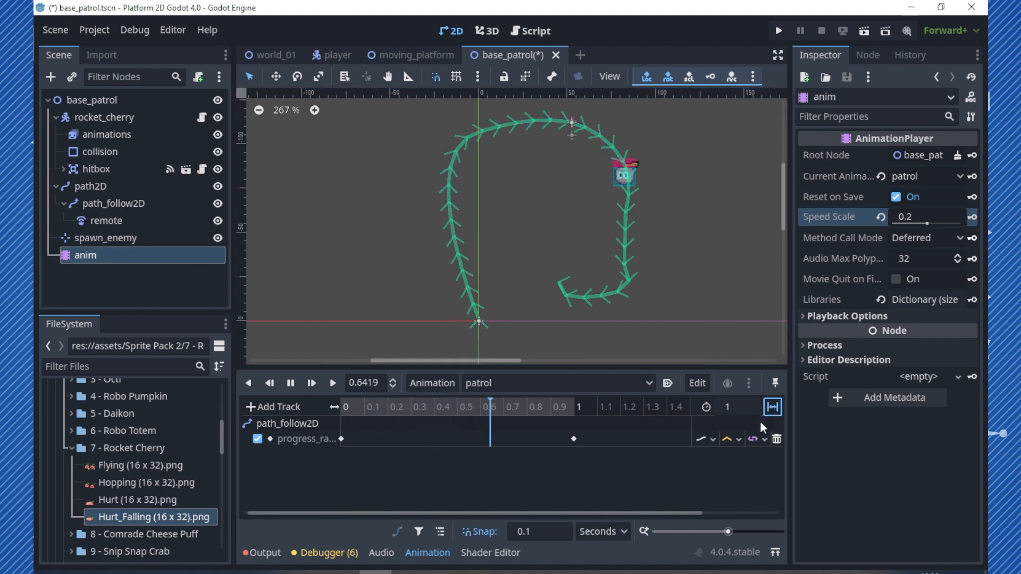
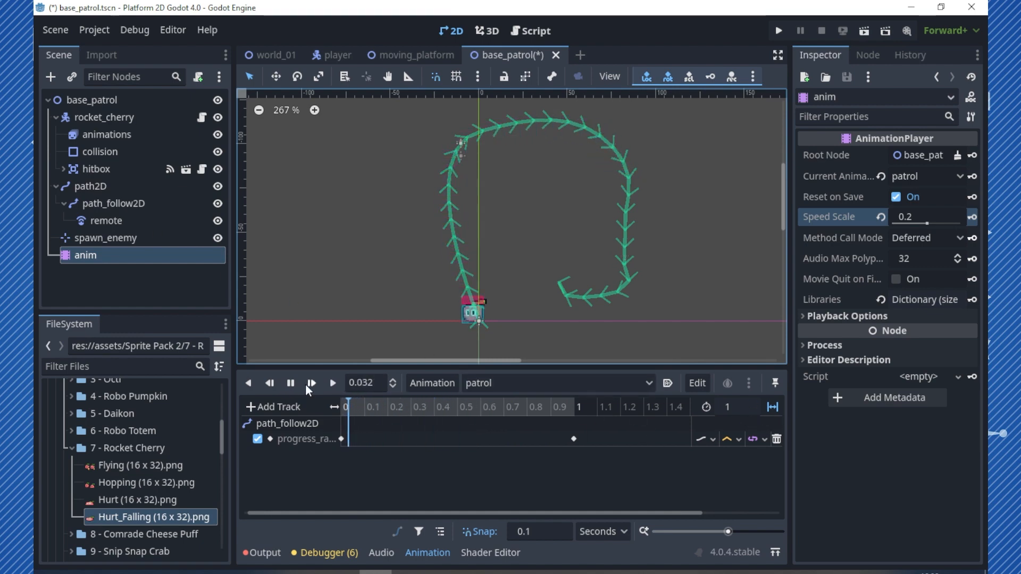
Reduce the path2D curve to a straight vertical line by removing its extra points and curve handle, and replay patrol from the start
left_click(292, 383)
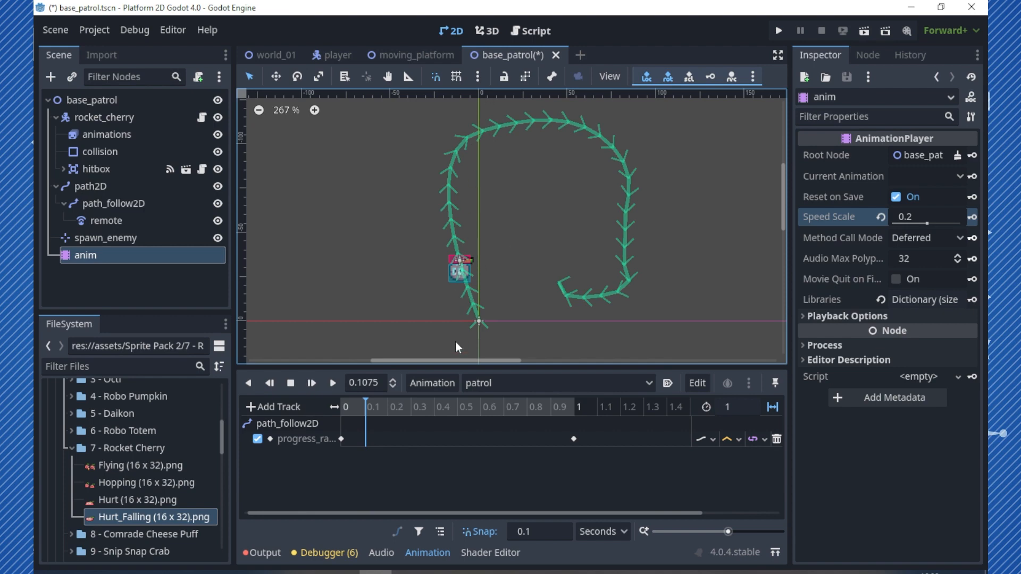
left_click(130, 204)
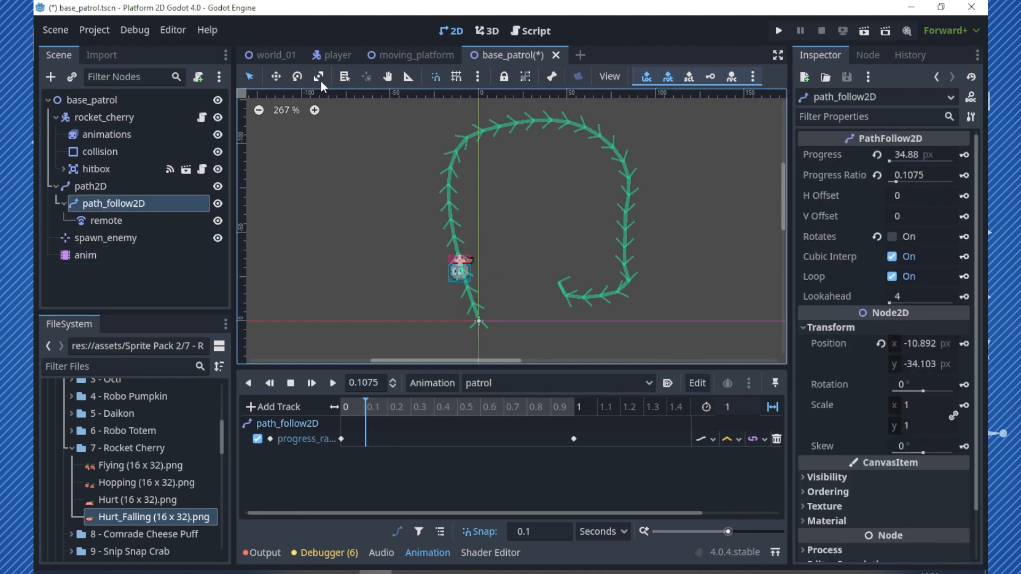
left_click(128, 186)
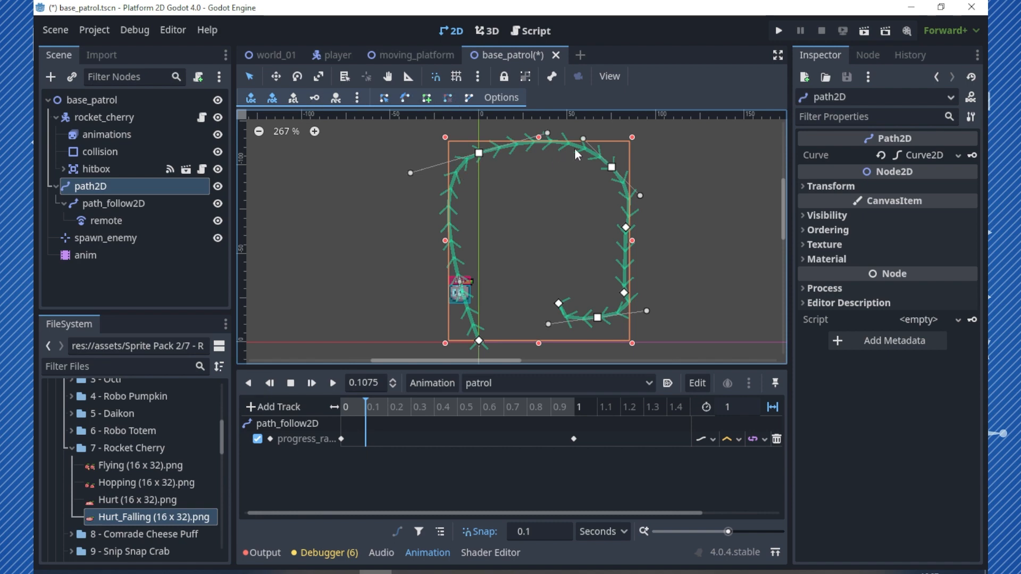
left_click(559, 303)
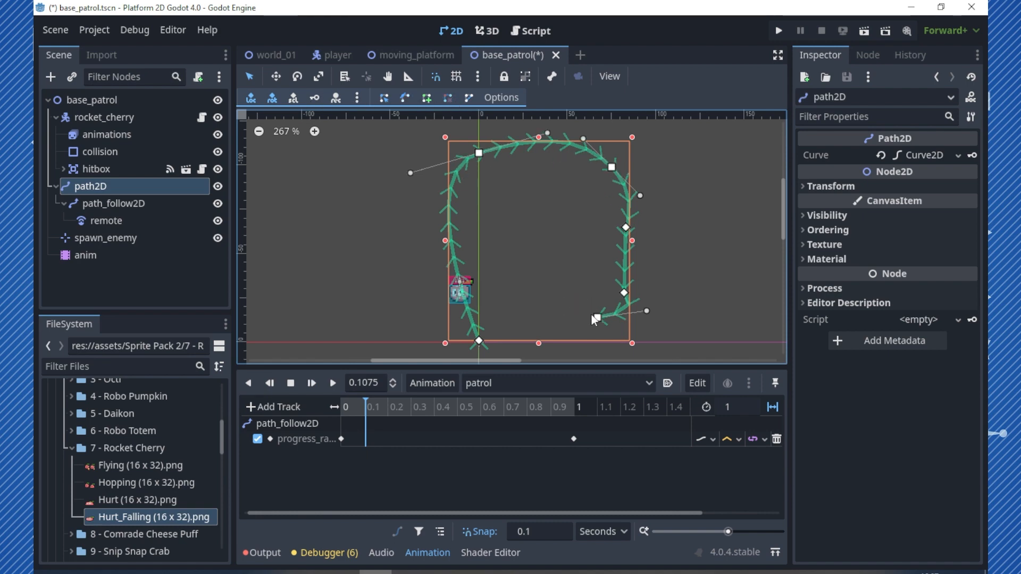
left_click(597, 318)
left_click(624, 293)
left_click(626, 228)
left_click(612, 167)
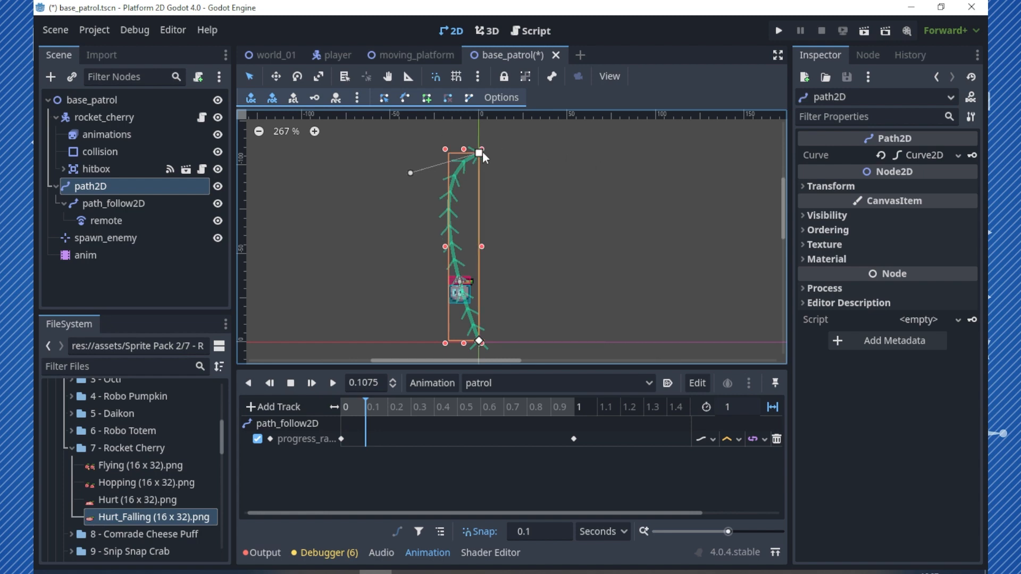
left_click(410, 171)
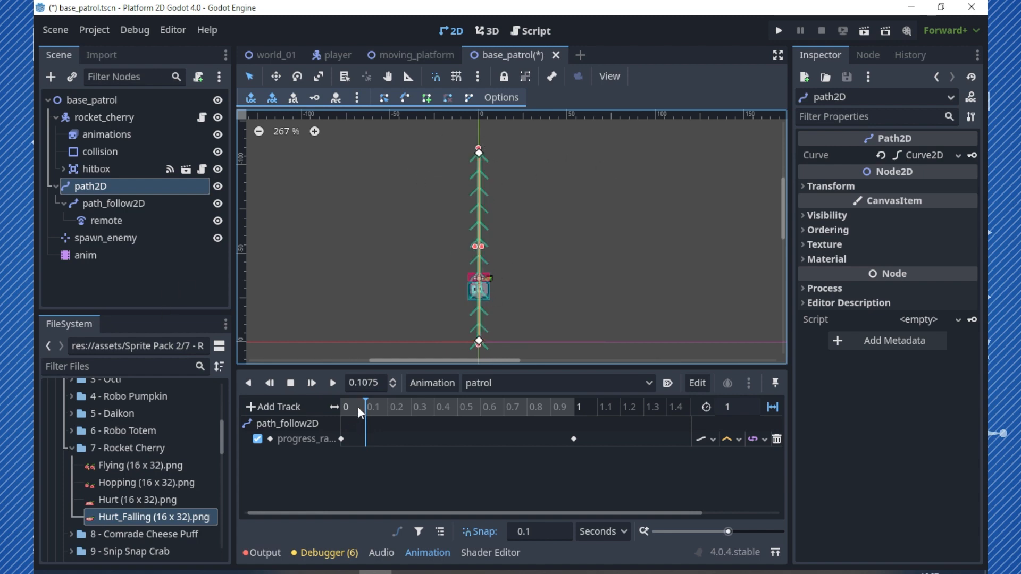
left_click_drag(359, 408, 338, 407)
left_click(333, 383)
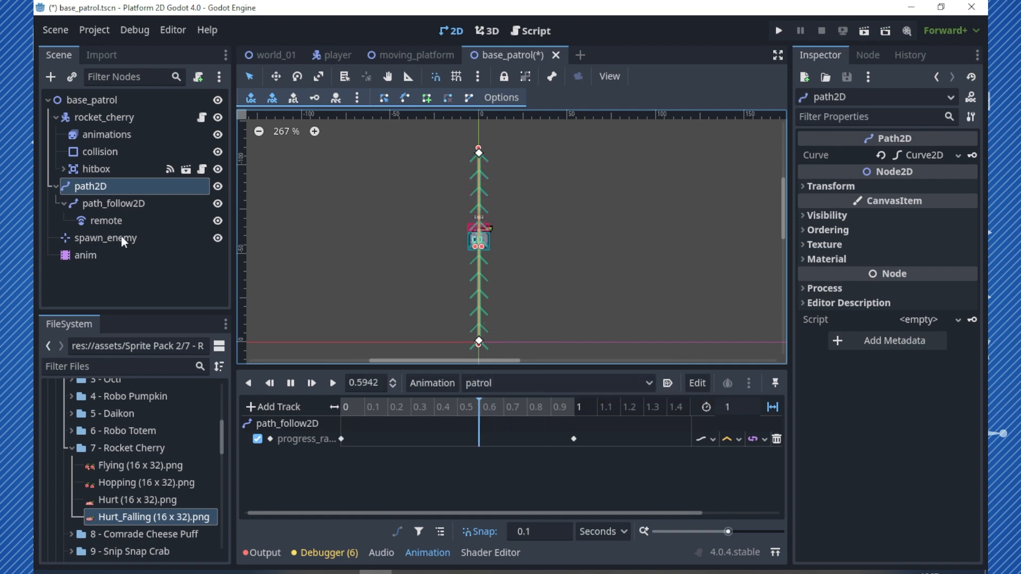
Try a Speed Scale of 0.4 on the anim player, settle on 0.3, and make patrol autoplay on load
left_click(109, 254)
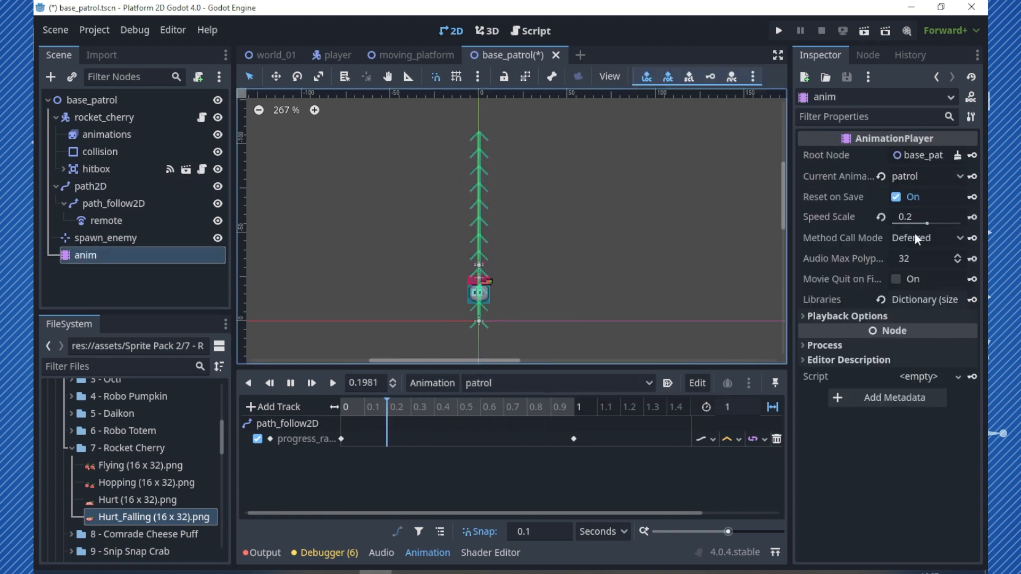
left_click(911, 217)
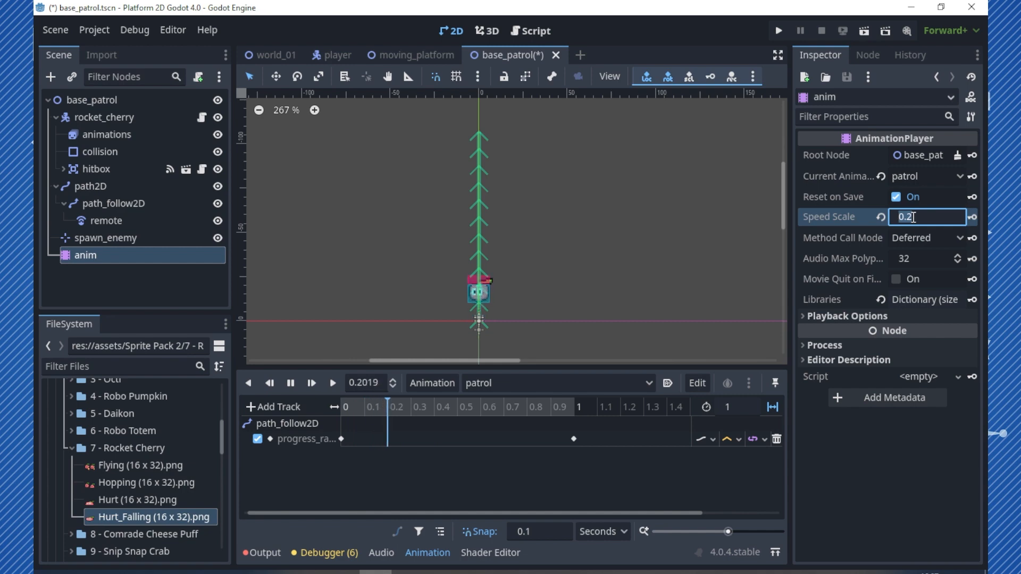
type(".4")
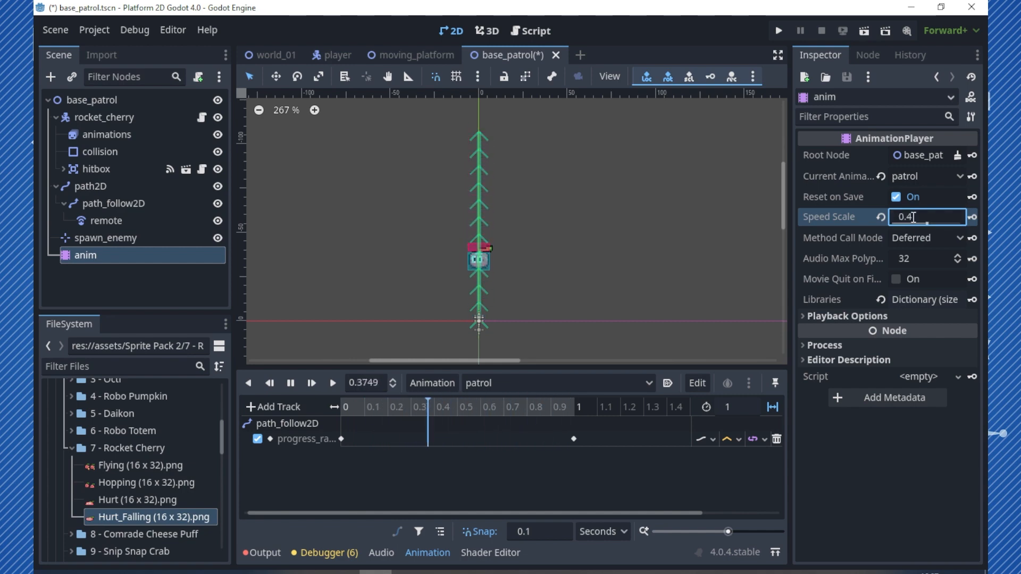
key("Return")
type("0.3")
key("Return")
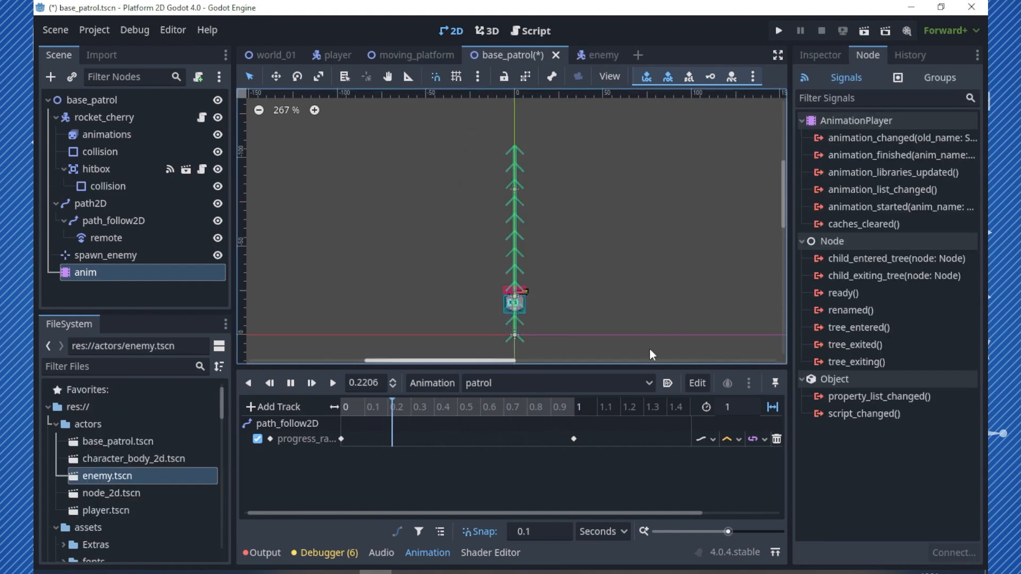
left_click(669, 383)
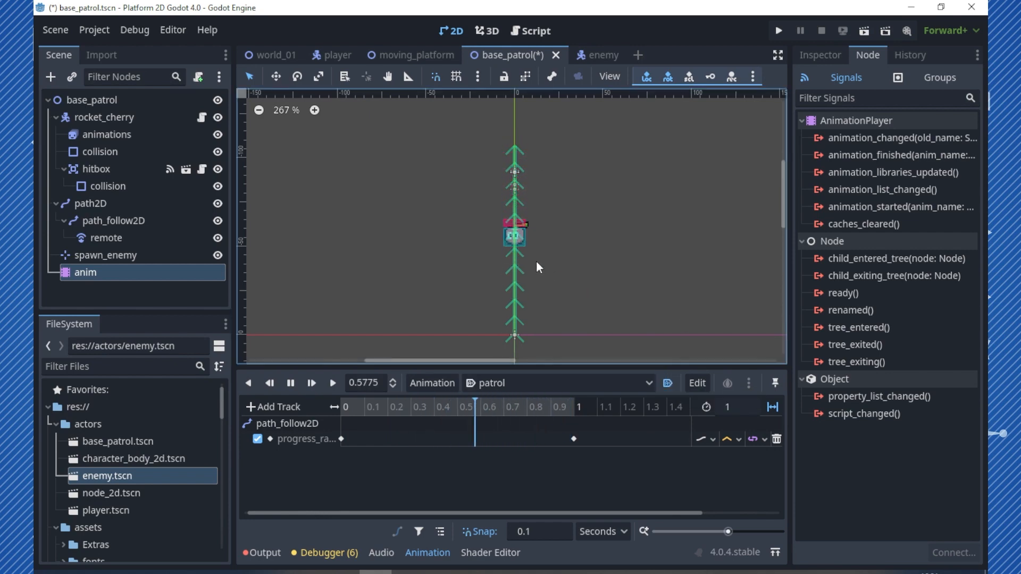
Rename the animations sprite node under rocket_cherry to anim
left_click(103, 134)
key("F2")
type("anim")
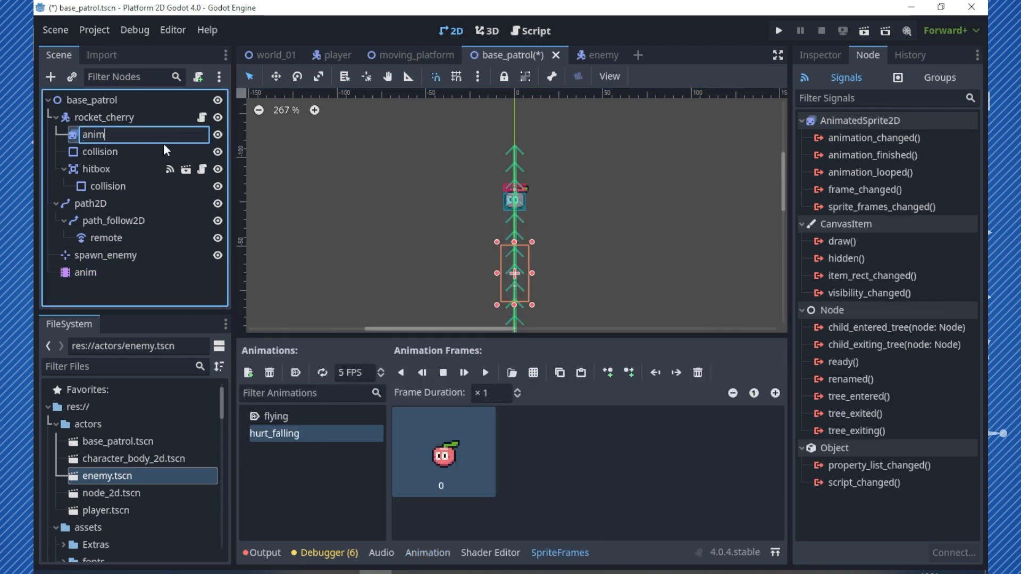
key("Return")
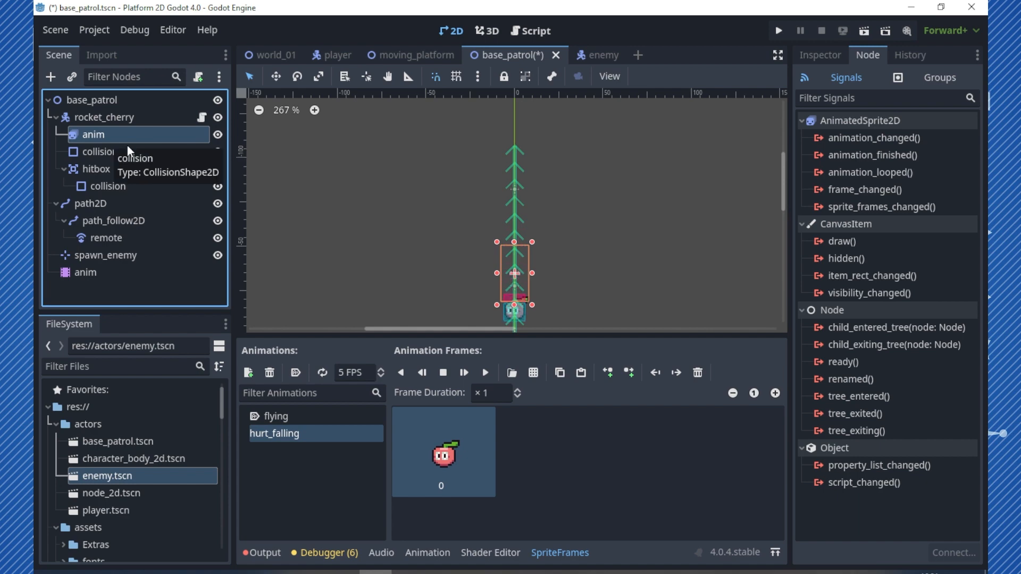
Check the animation name used in the hitbox script and rename the sprite's hurt_falling animation to hurt, with looping off
left_click(99, 169)
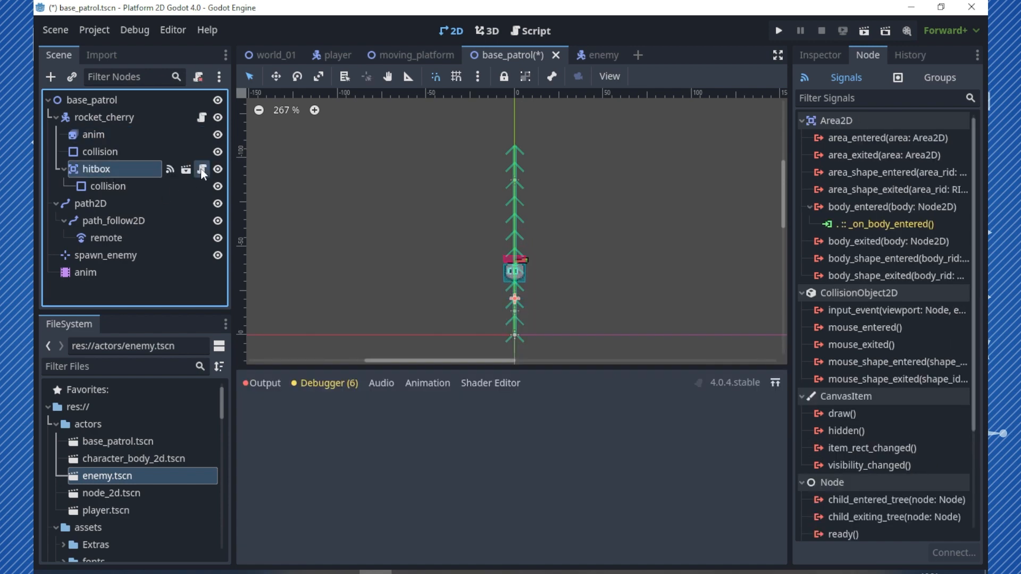
left_click(202, 169)
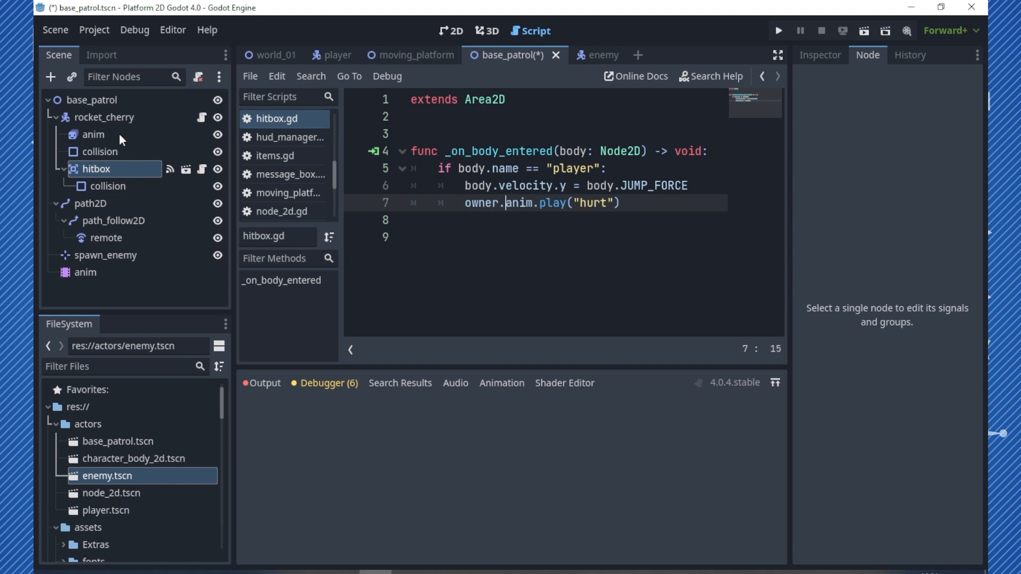
left_click(96, 136)
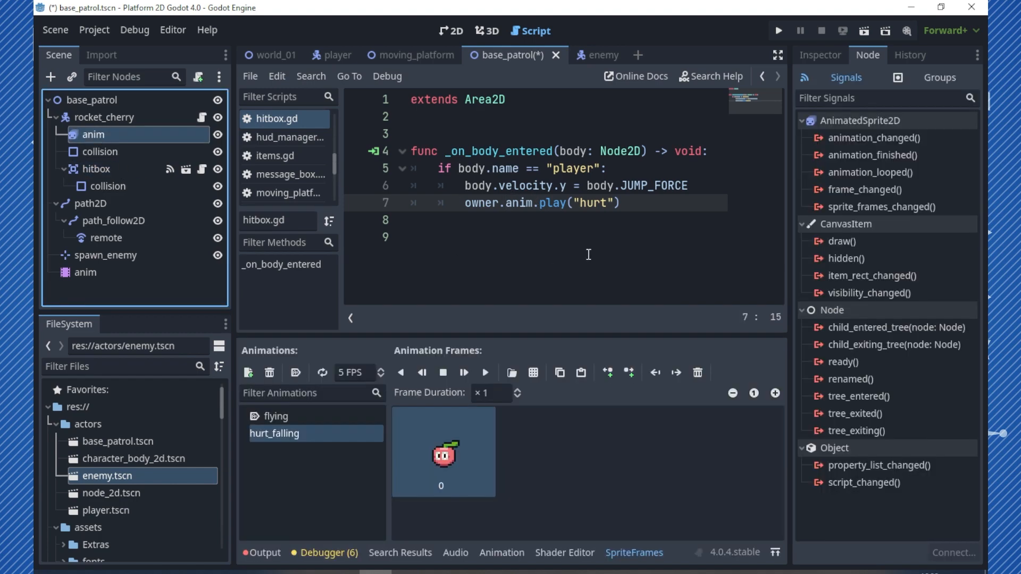
double_click(298, 433)
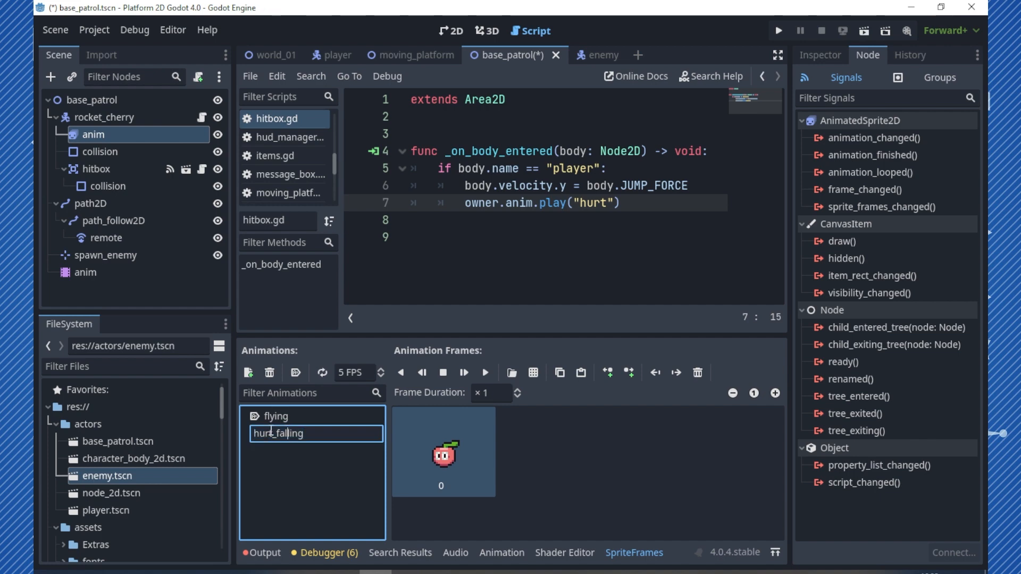
left_click_drag(272, 433, 386, 436)
key("BackSpace")
key("Return")
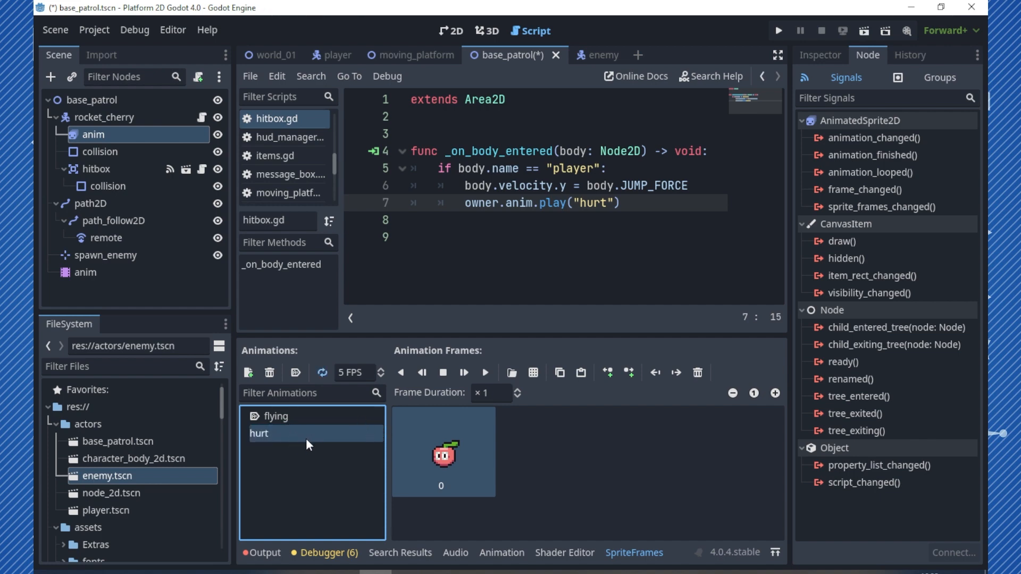
left_click(322, 373)
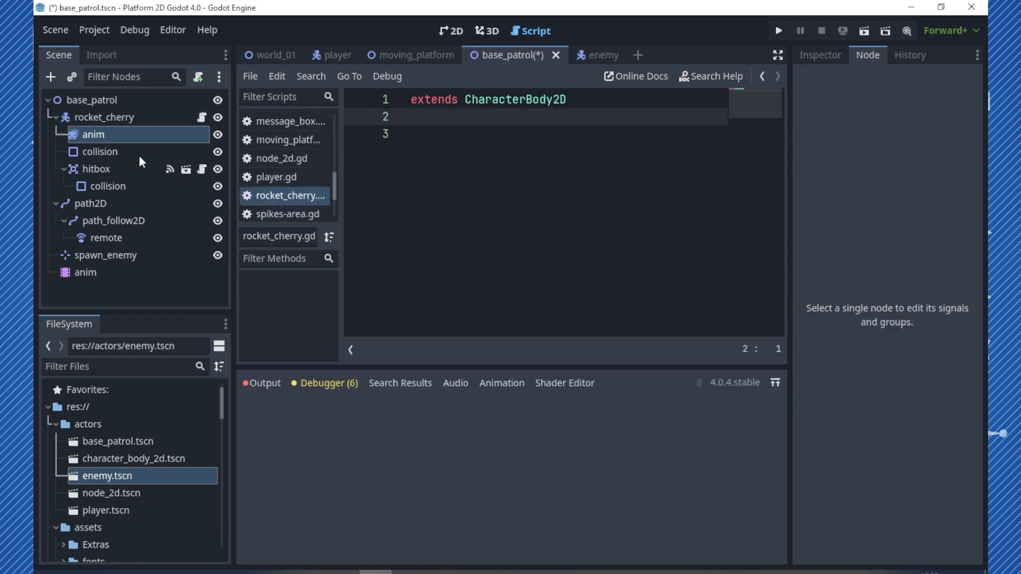
left_click(124, 169)
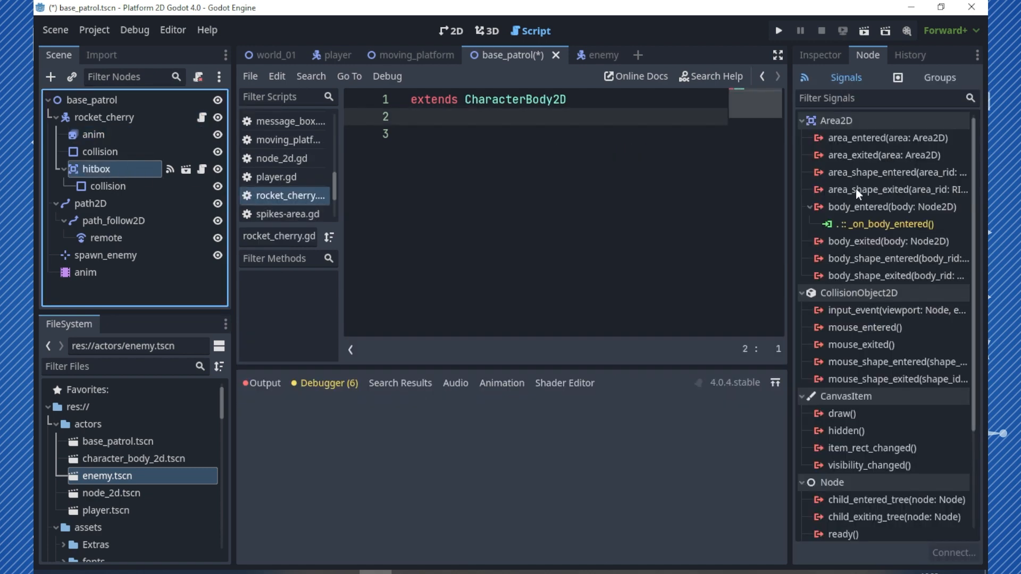
left_click(841, 206)
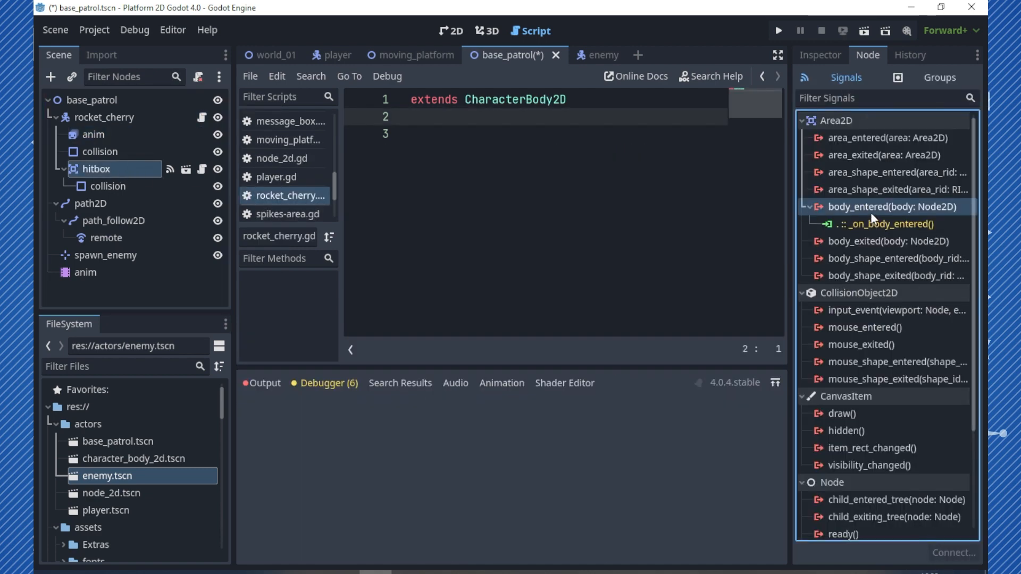
double_click(870, 209)
left_click(461, 452)
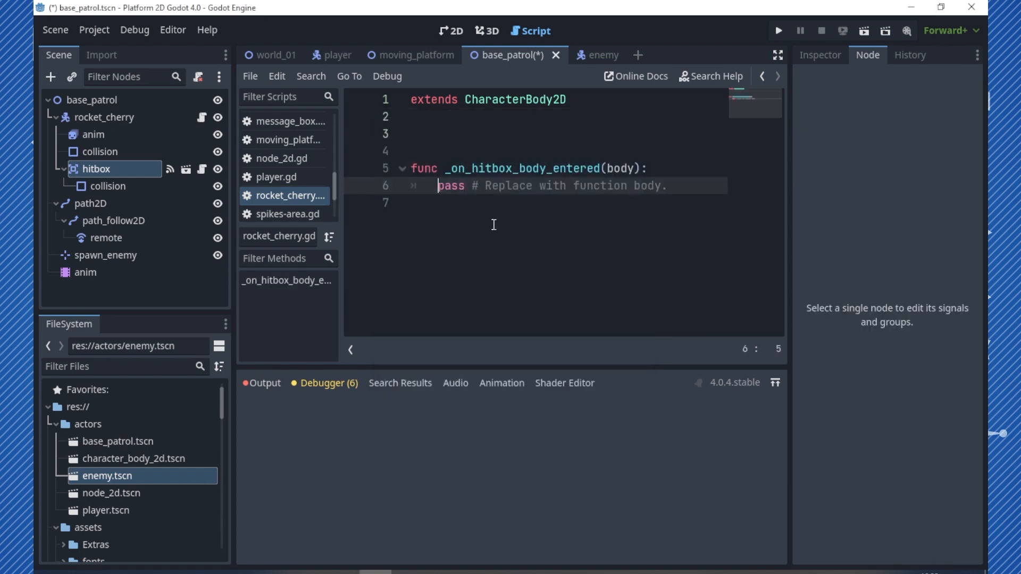
left_click_drag(98, 134, 423, 133)
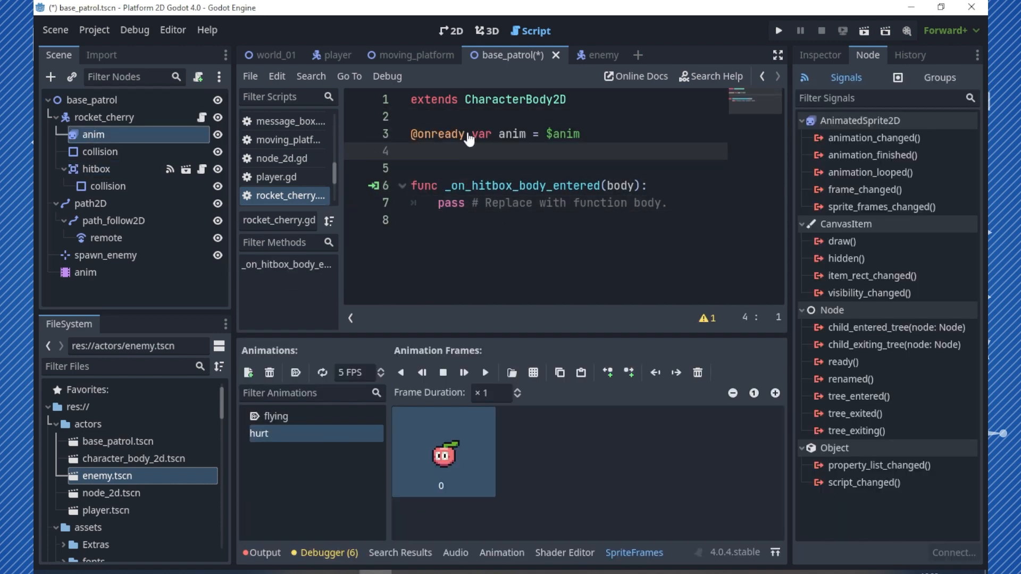
Type the anim variable as AnimatedSprite2D and make the hitbox body_entered handler call anim.play("hurt")
left_click(598, 136)
type("as AnimatedSprite2D")
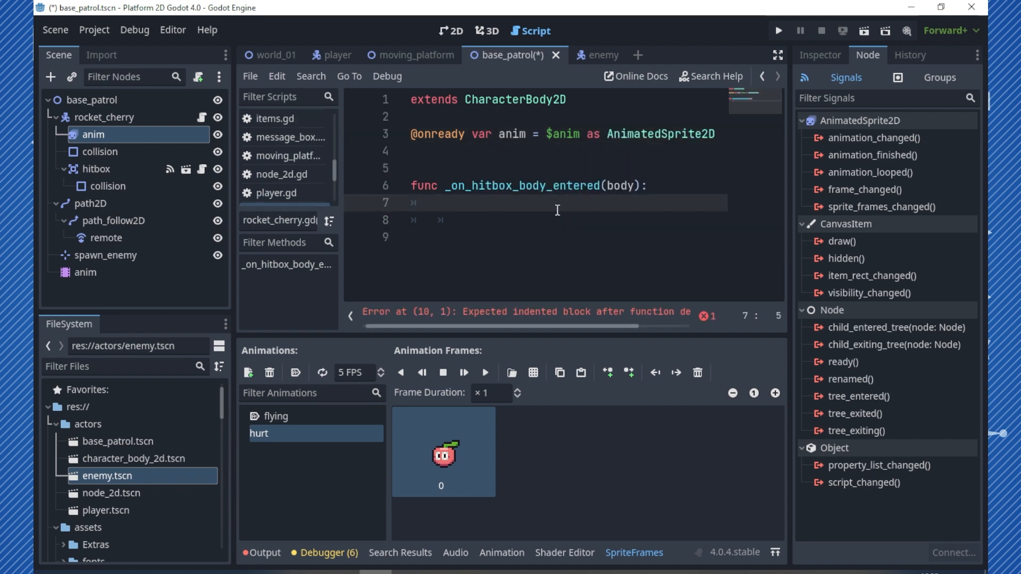
type("anim.")
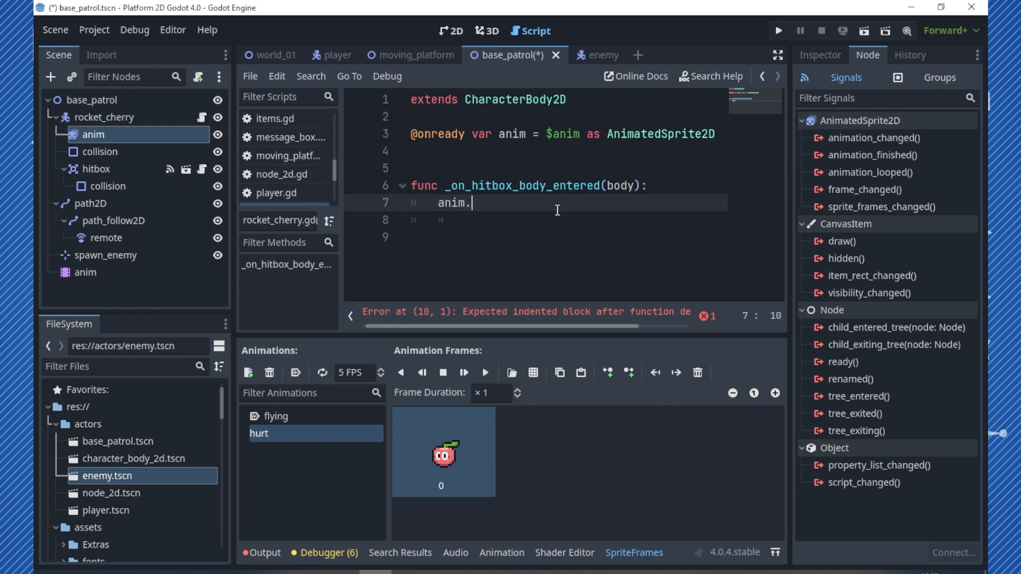
type("play")
key("Return")
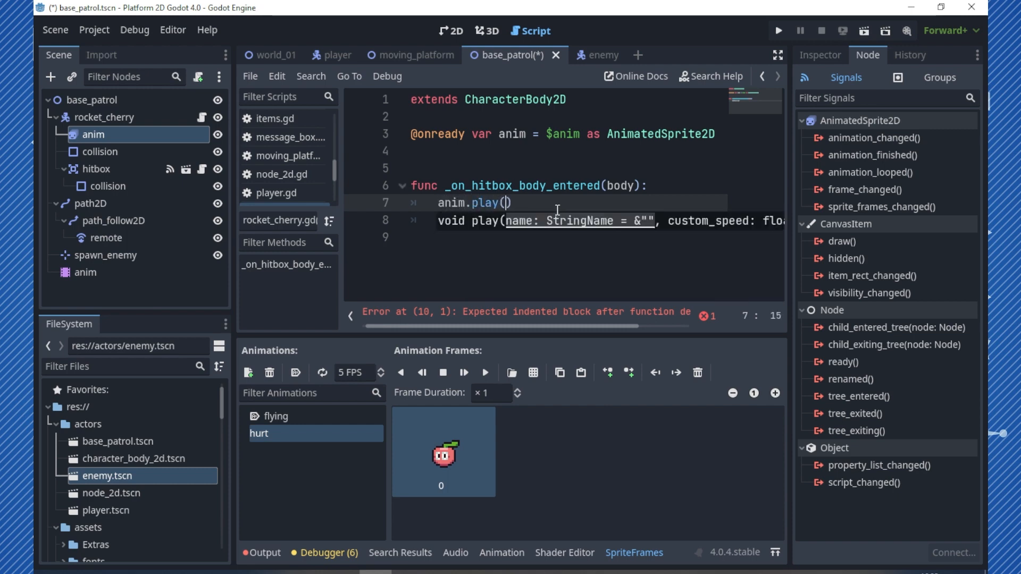
type("\"hurt")
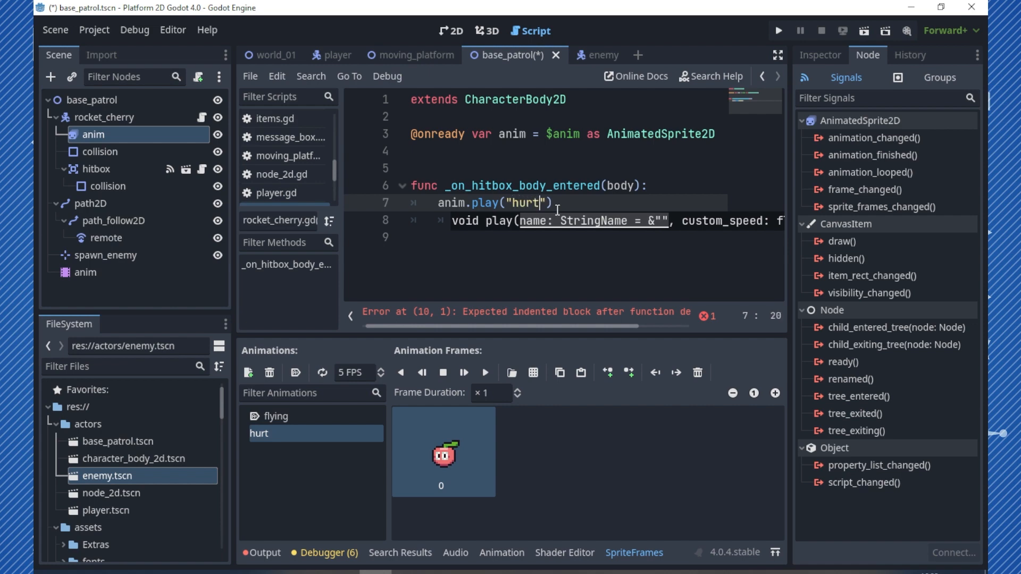
key("Escape")
Connect the anim sprite's animation_finished signal to the rocket_cherry script as _on_anim_animation_finished
left_click(95, 134)
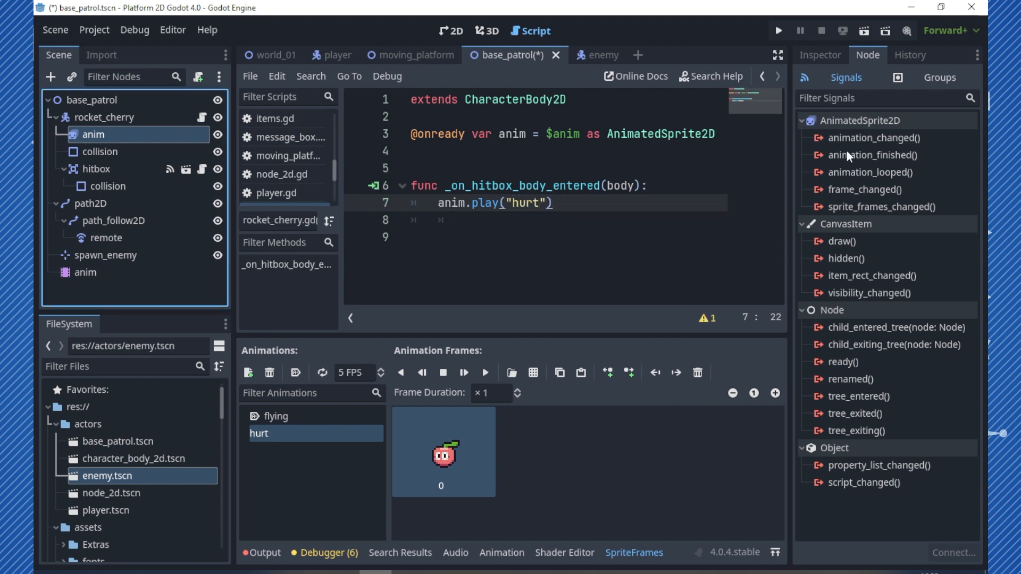
double_click(870, 154)
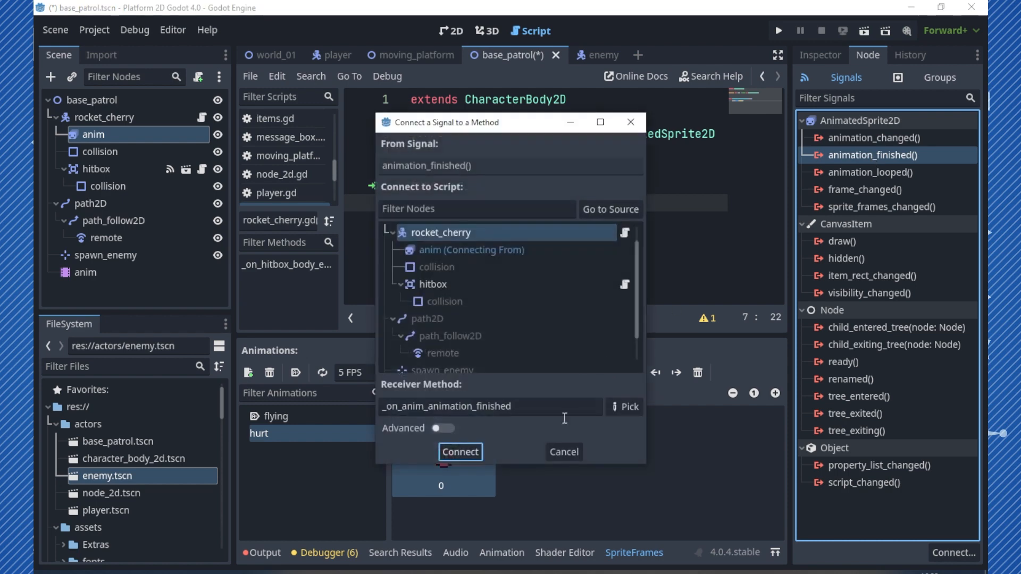
left_click(452, 450)
Replace the animation_finished handler's placeholder with the condition if anim.animation == "hurt":
key("shift+End")
type("if")
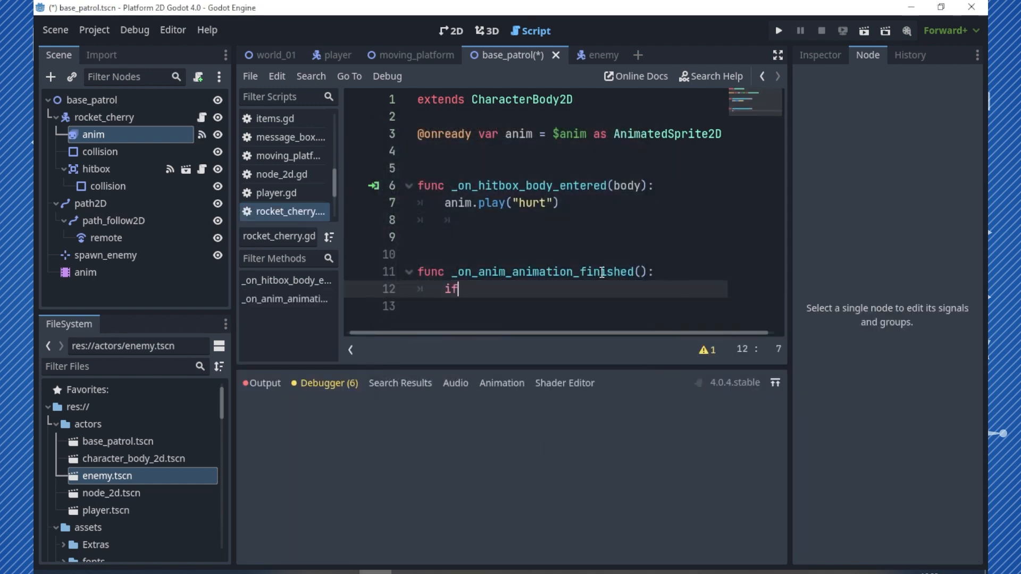
type(" anim.ai")
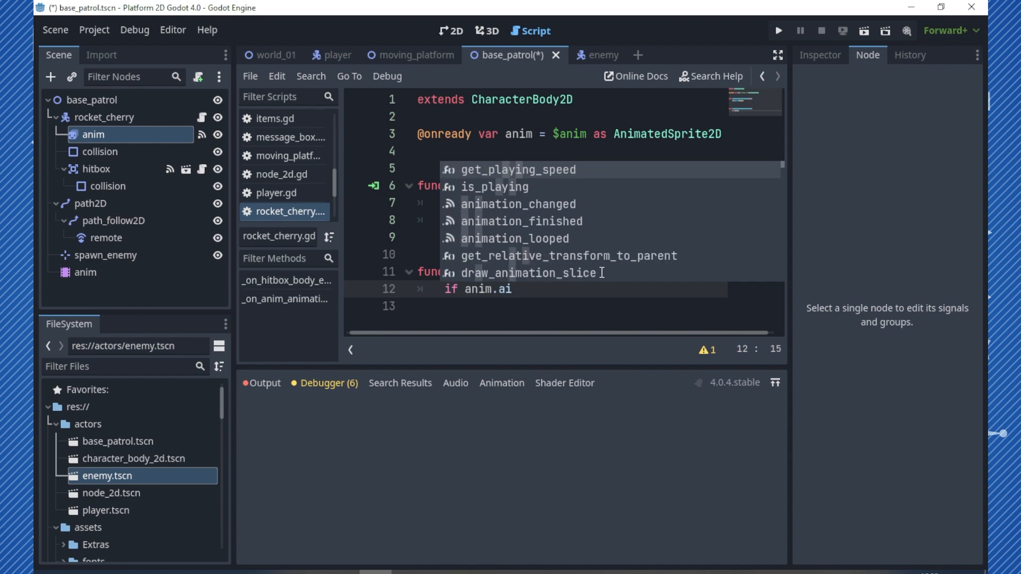
key("BackSpace")
type("nima")
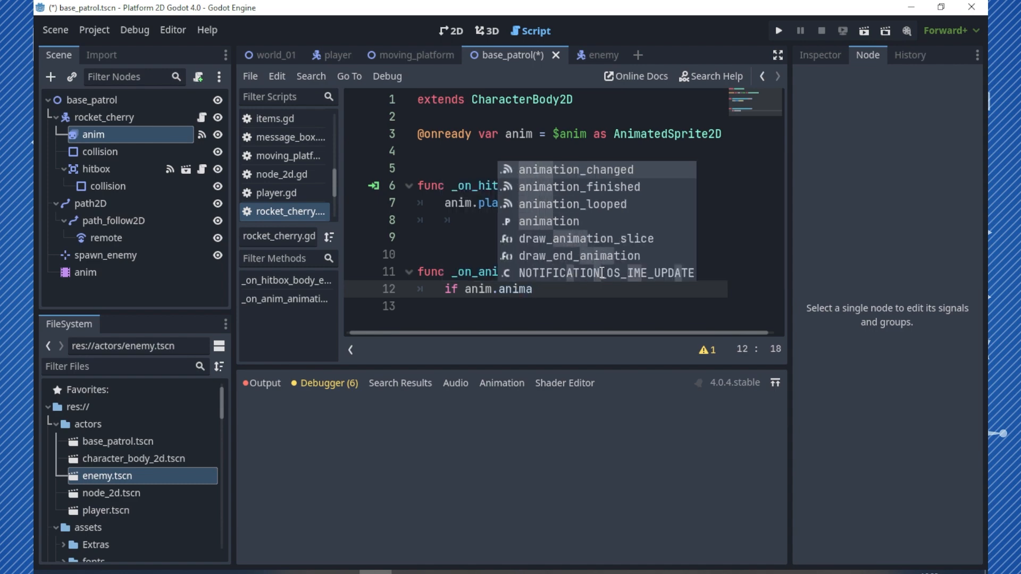
key("Down")
key("Down")
key("Return")
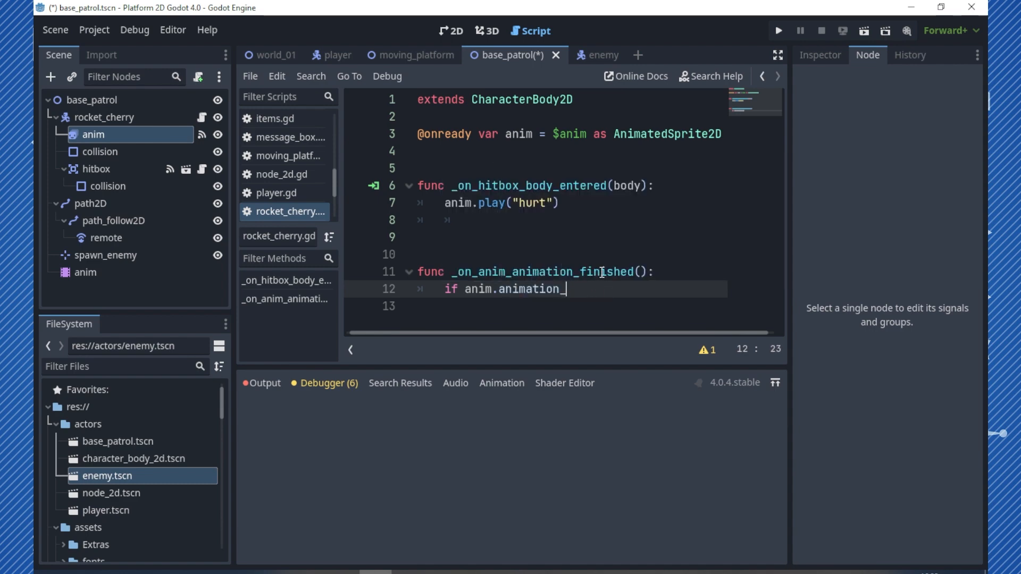
key("BackSpace")
type("== ")
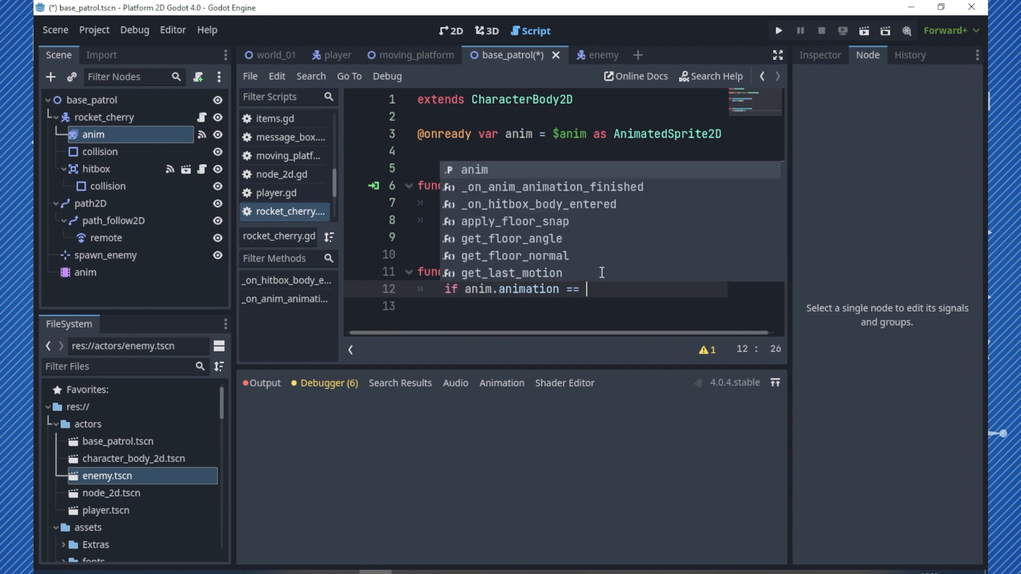
type("\"hurt\"")
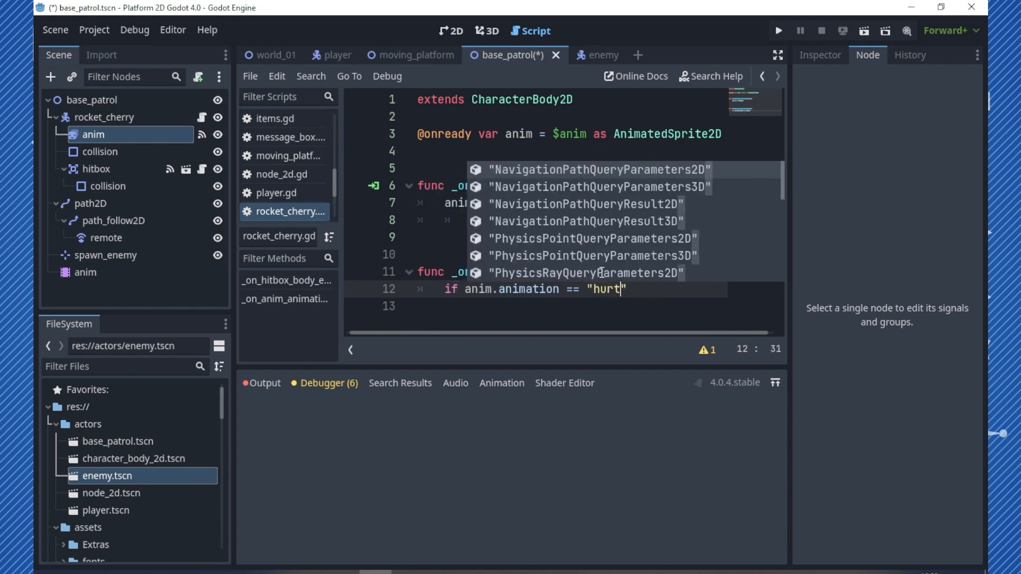
type(":")
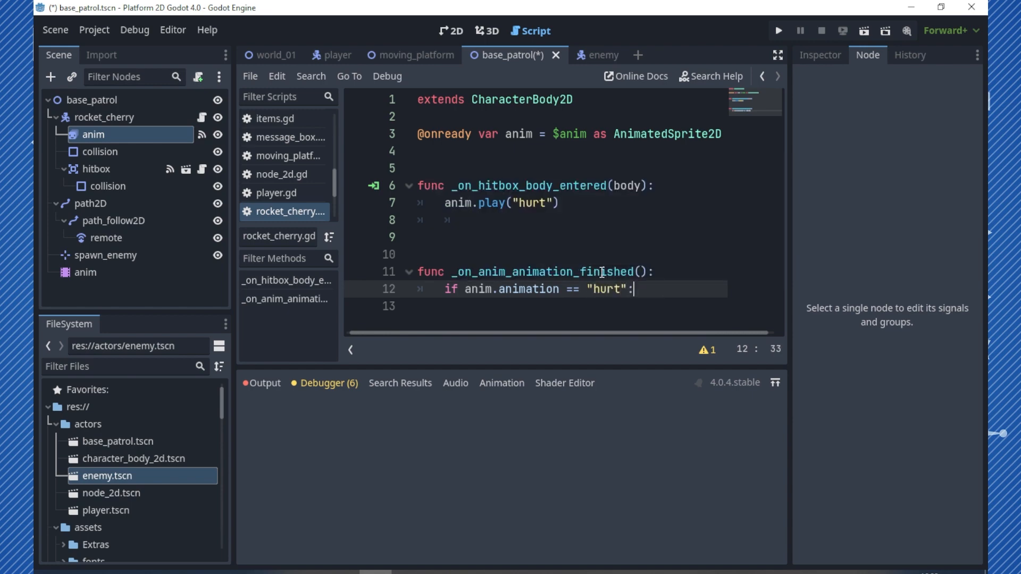
Inside the hurt condition, call queue_free() and start a statement adding to Globals.score with +=
key("Return")
type("que")
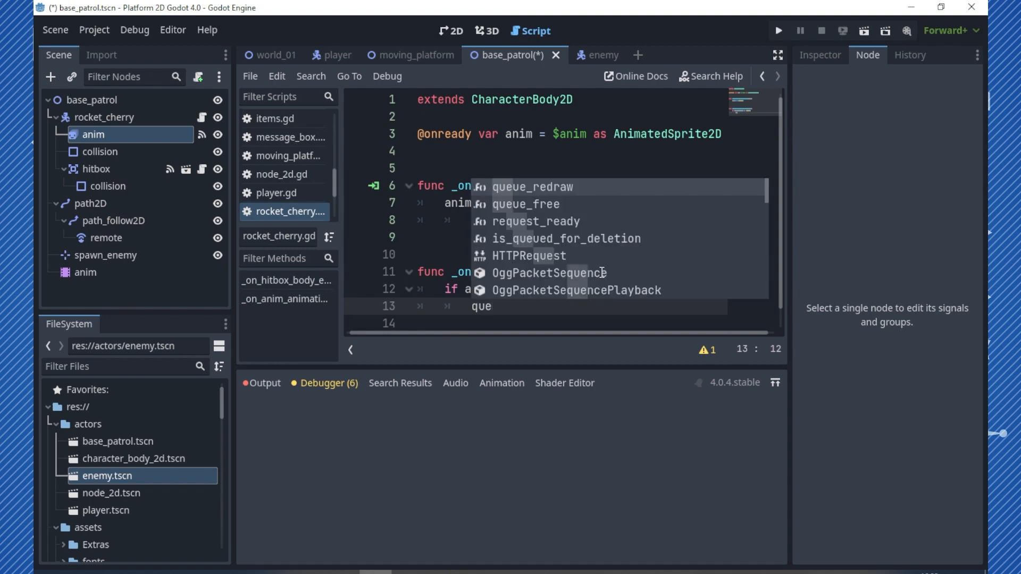
key("Down")
key("Return")
key("Return")
type("Global")
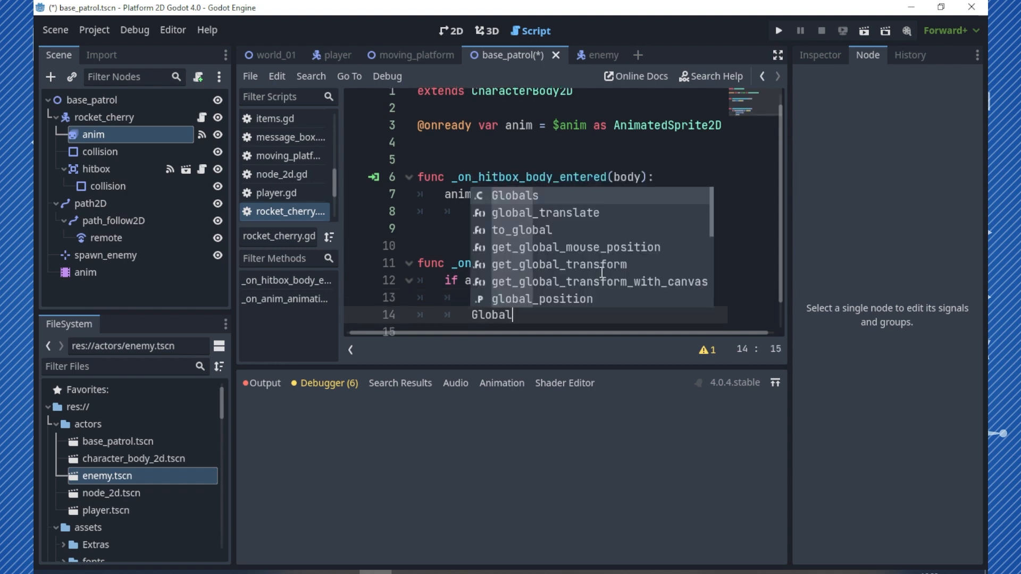
key("Return")
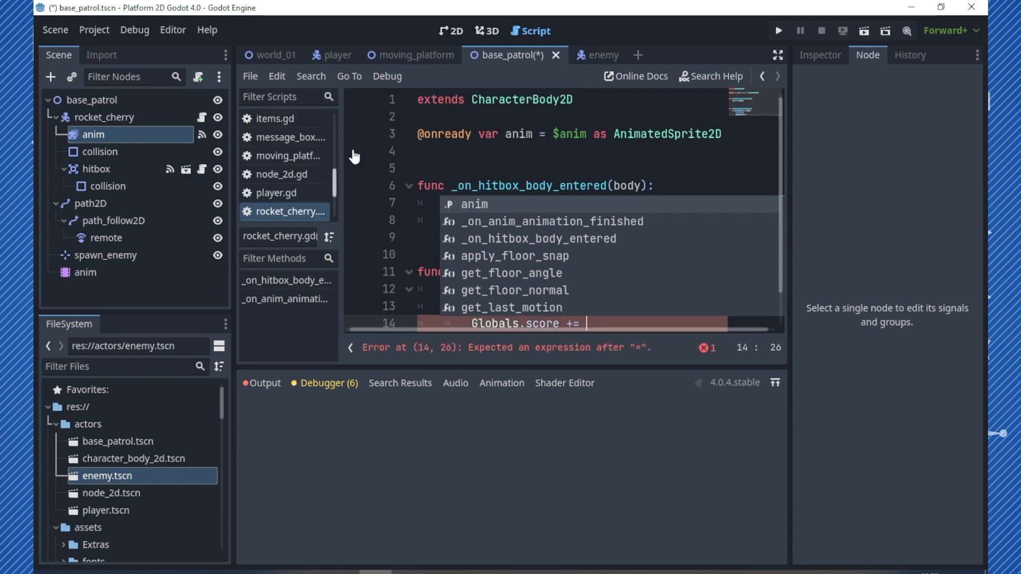
left_click(599, 54)
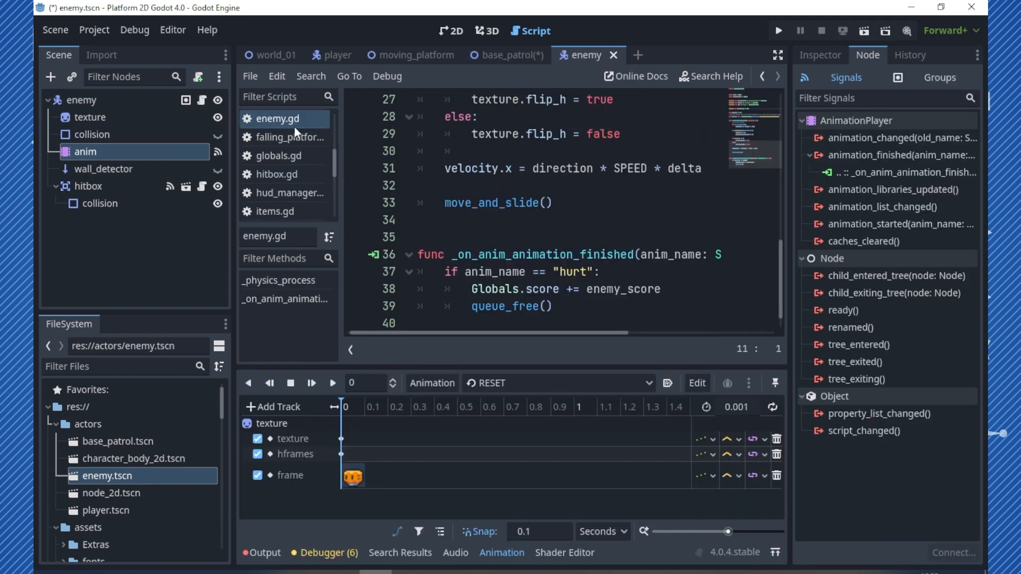
left_click(548, 291)
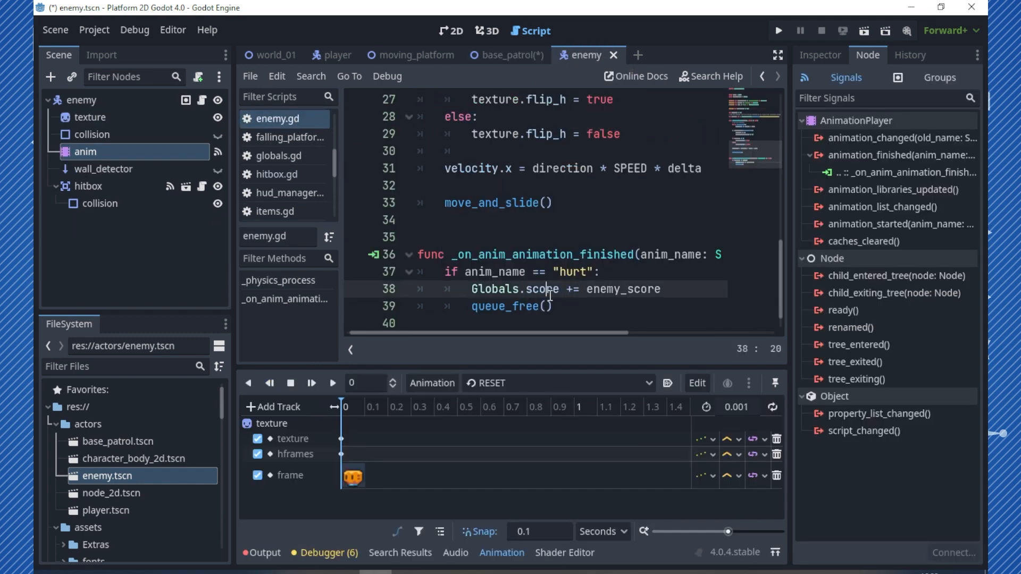
scroll(549, 294, "up", 9)
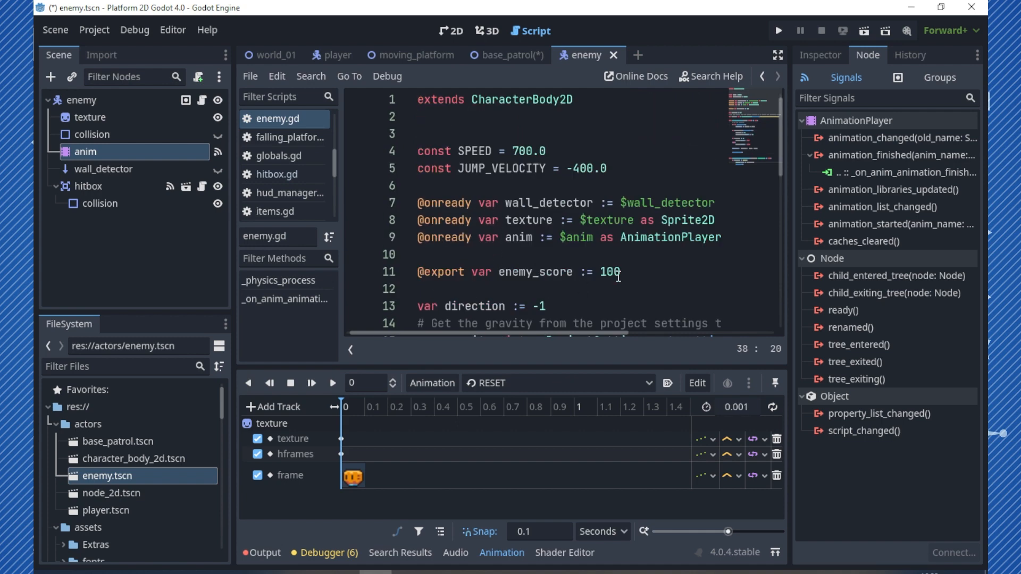
left_click(619, 273)
key("shift+Home")
key("ctrl+c")
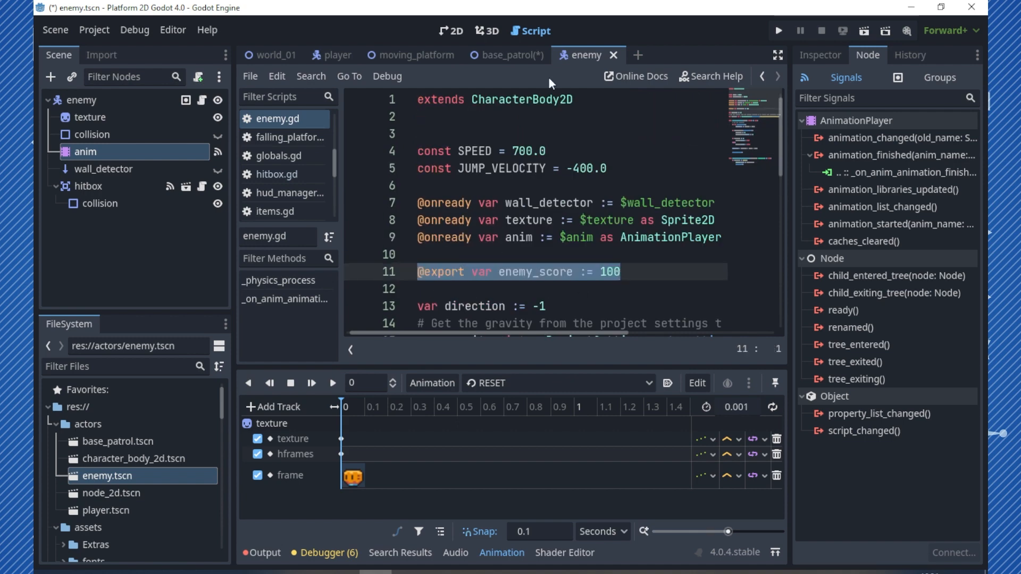
left_click(510, 51)
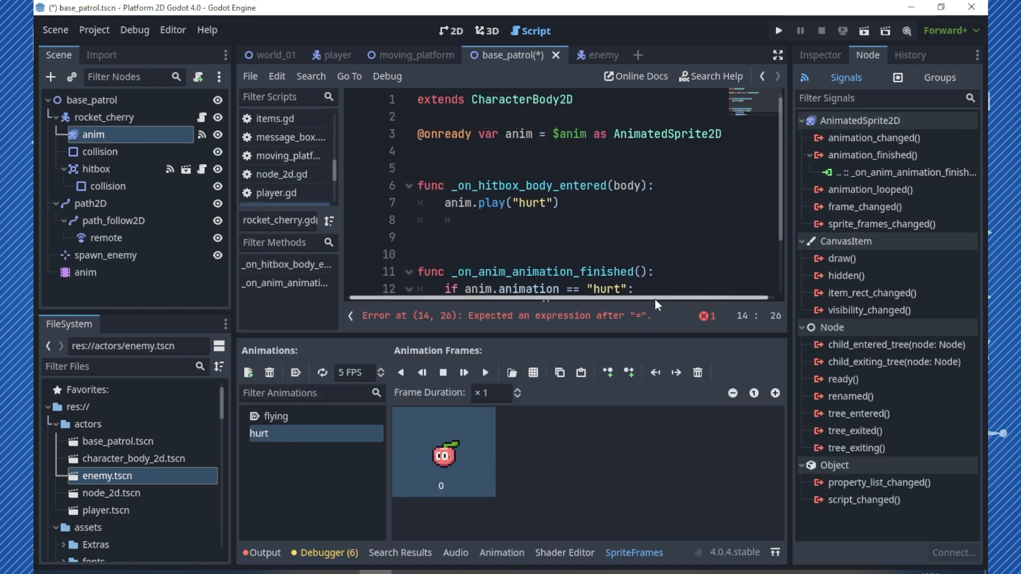
left_click(777, 55)
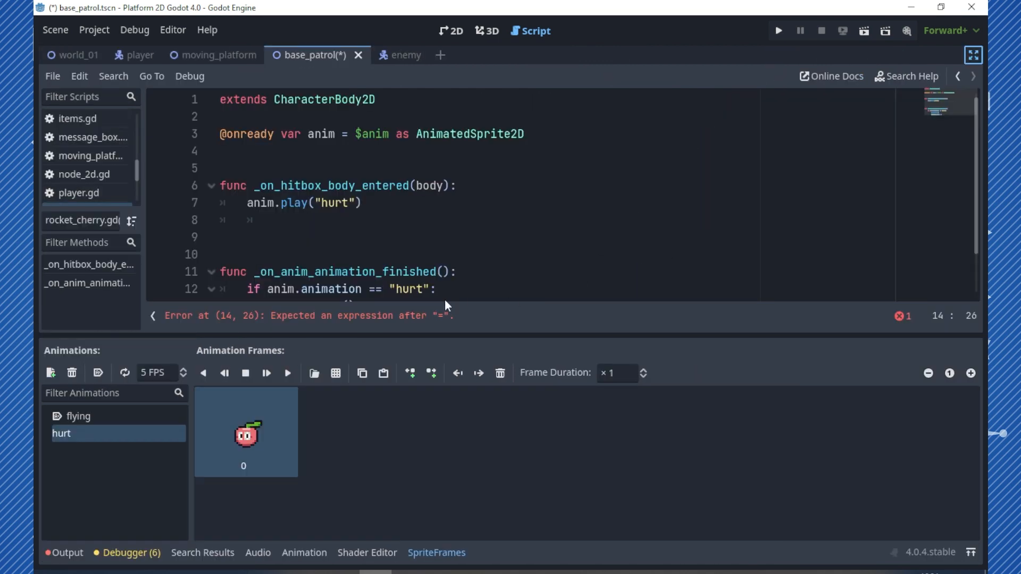
key("ctrl+Home")
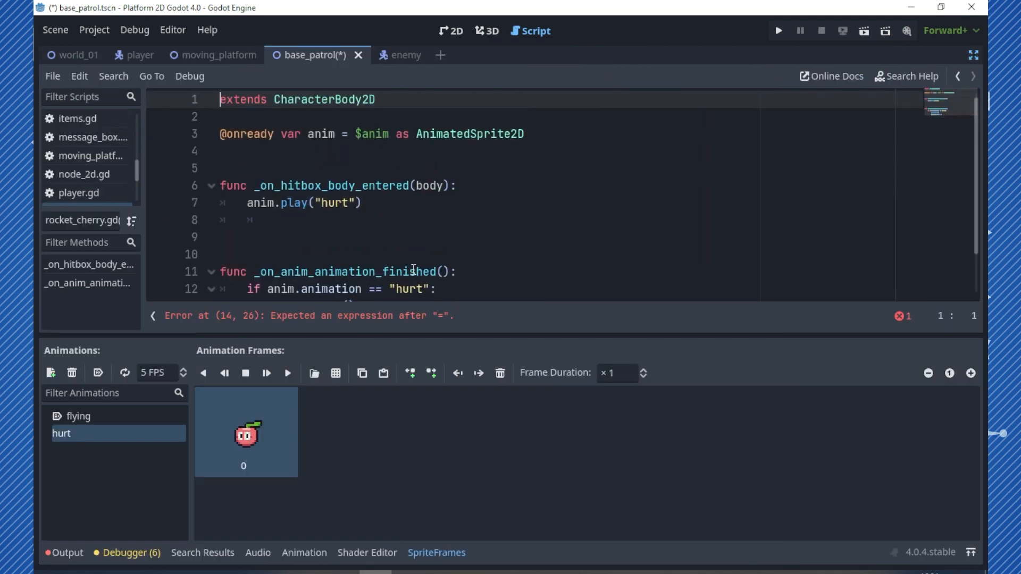
key("Down")
key("Down")
key("Down")
key("ctrl+v")
Remove the extra blank lines between the two handlers and complete the score line as Globals.score += enemy_score
key("Down")
key("Down")
key("Down")
key("Down")
key("Down")
key("Down")
key("Up")
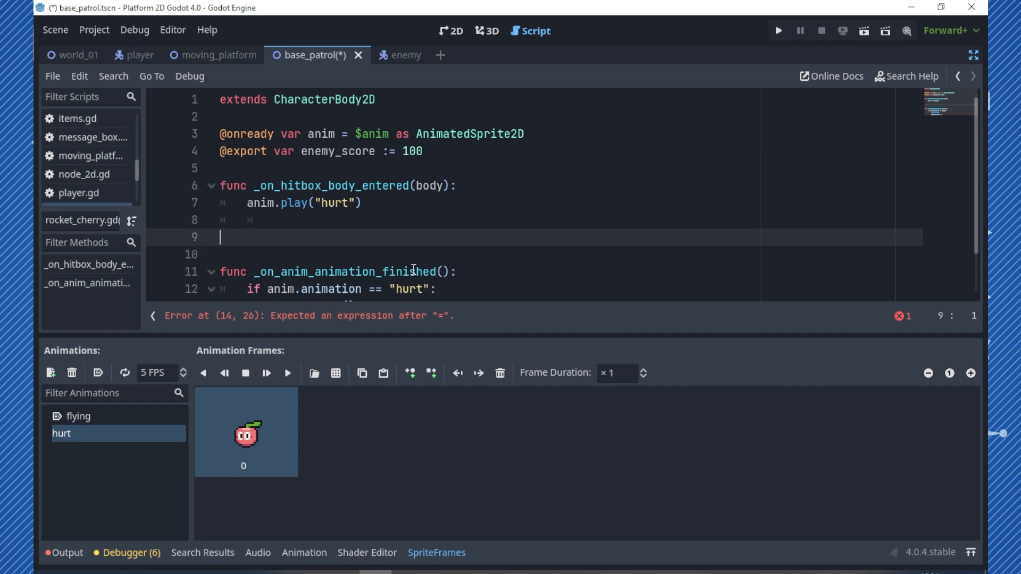
key("Delete")
key("Delete")
key("Down")
key("Down")
key("Down")
type("en")
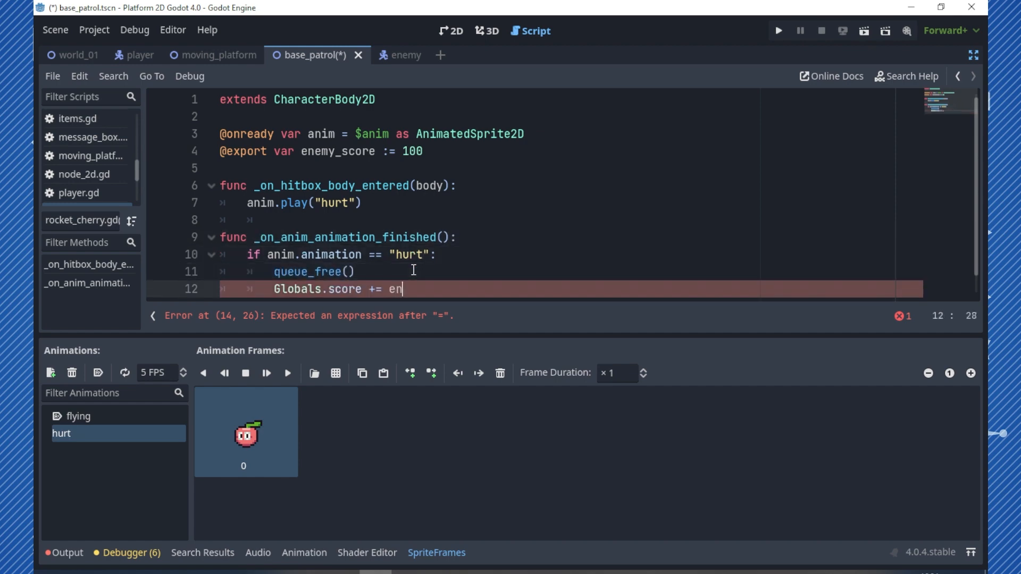
type("e")
type("my_score")
left_click(973, 54)
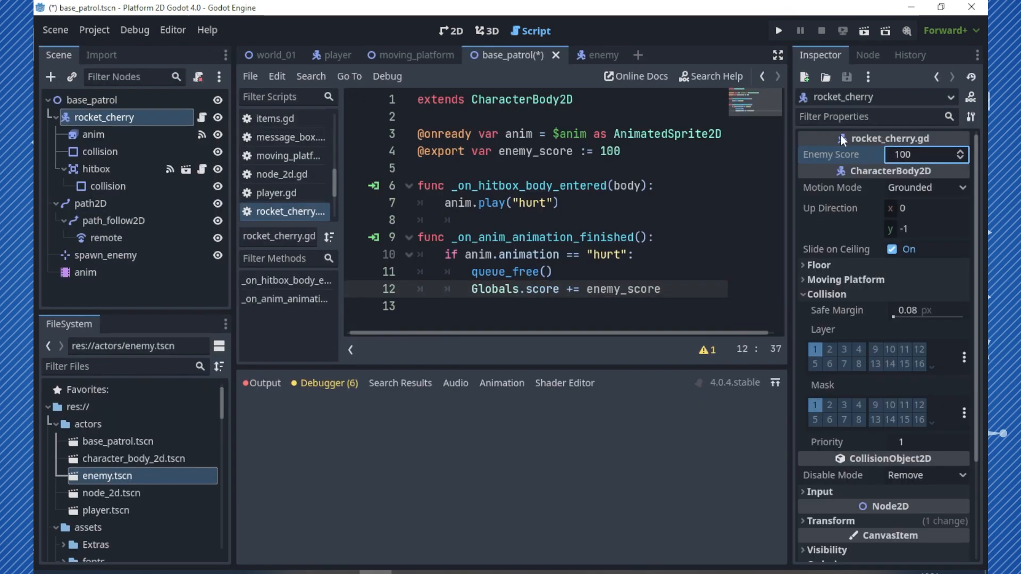
Set rocket_cherry's Enemy Score to 150 and its collision layer to 3 only, and save the scene
left_click(917, 155)
type("150")
key("Return")
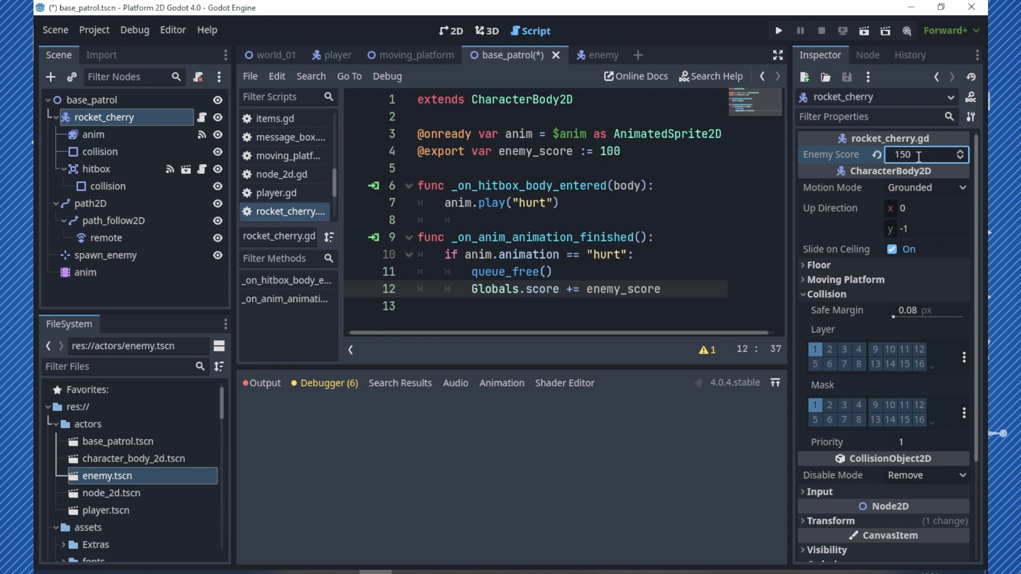
left_click(842, 349)
key("ctrl+s")
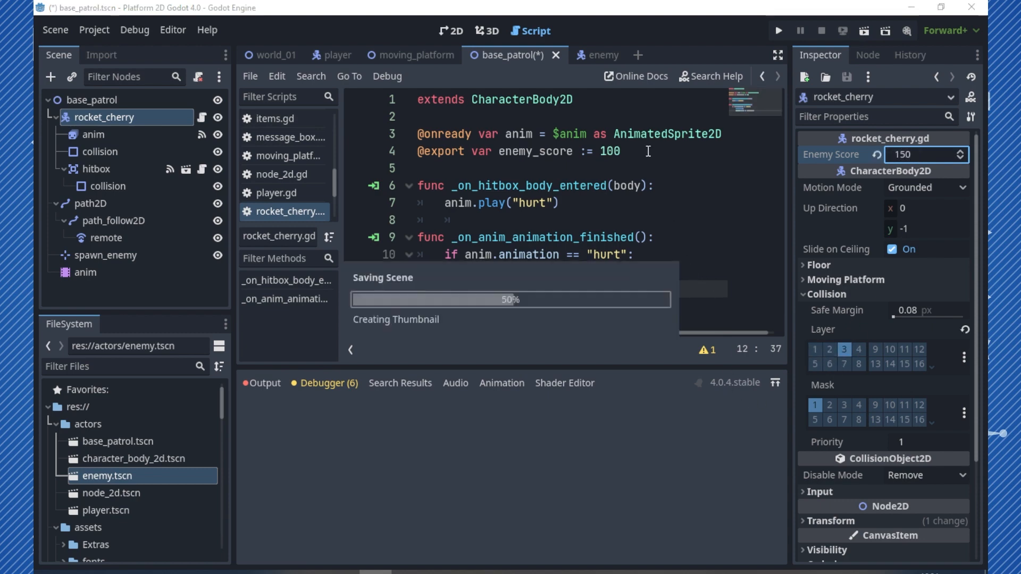
Place a base_patrol and an enemy instance in world_01 on the ground beyond the water, on either side of the small block
left_click(295, 58)
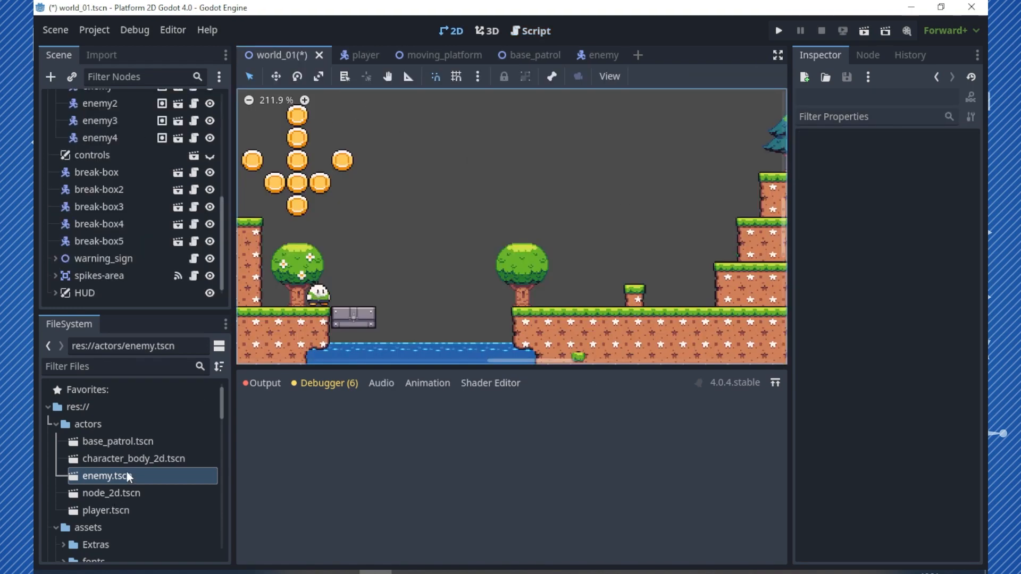
left_click_drag(123, 442, 584, 299)
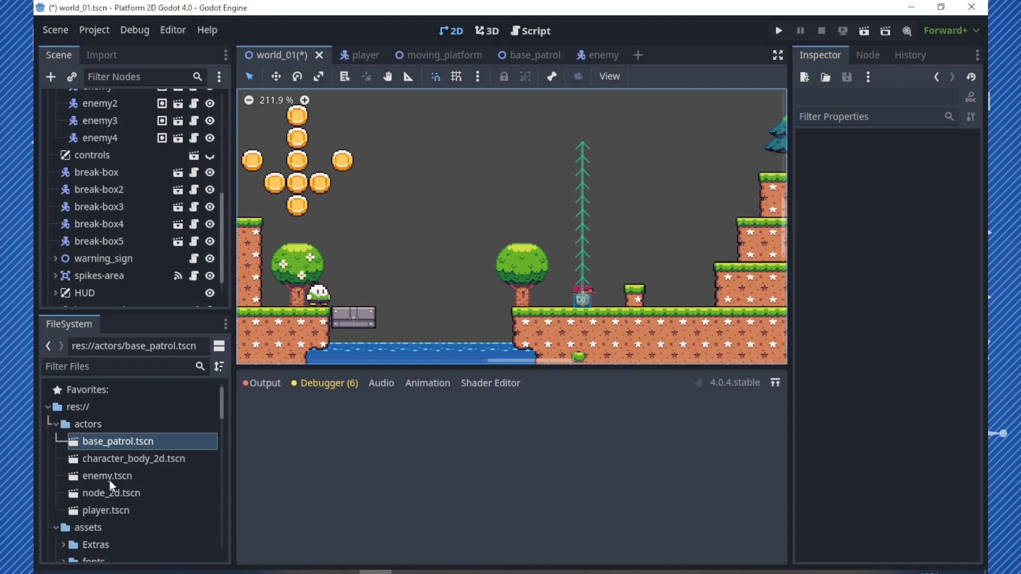
left_click_drag(107, 476, 669, 318)
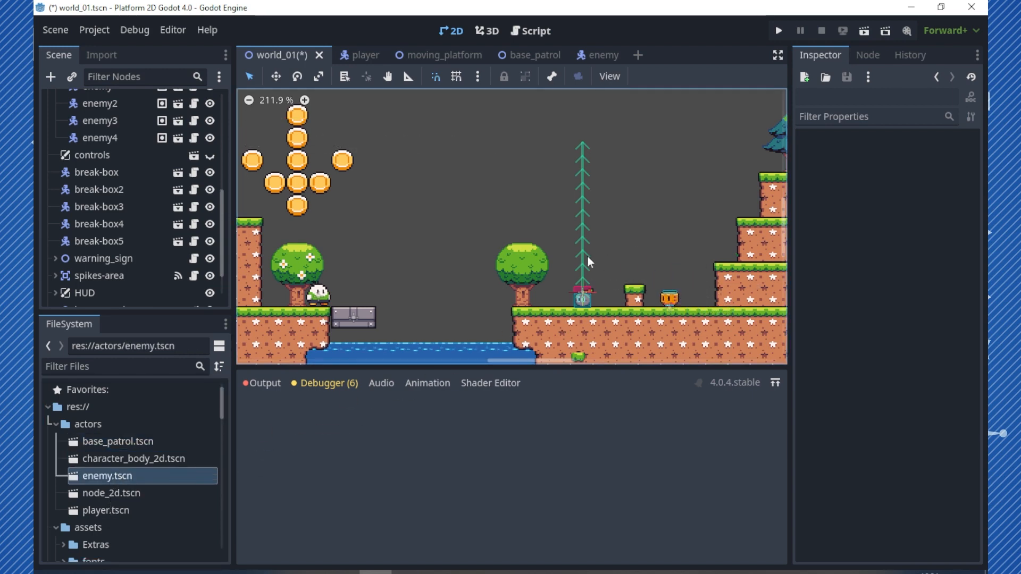
Run world_01 and jump the player across the water onto the ground enemy and the patrolling rocket_cherry to test both hits
left_click(859, 30)
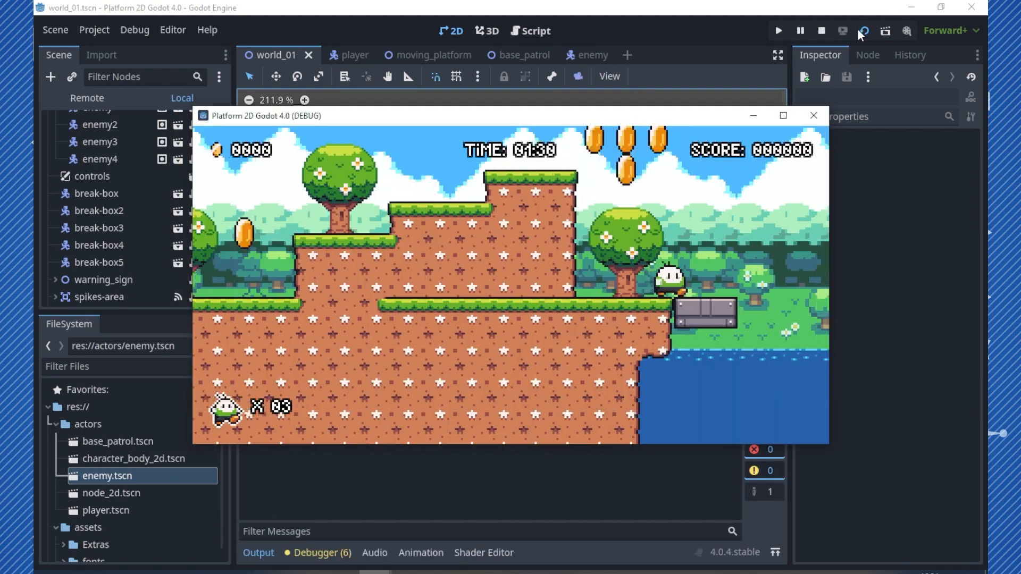
key("space")
key("Right")
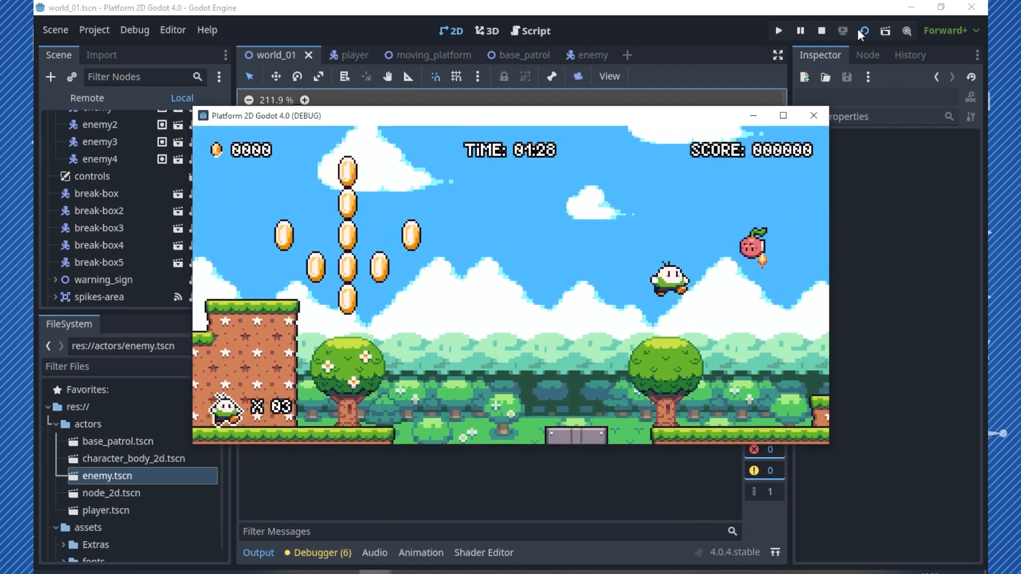
key("Right")
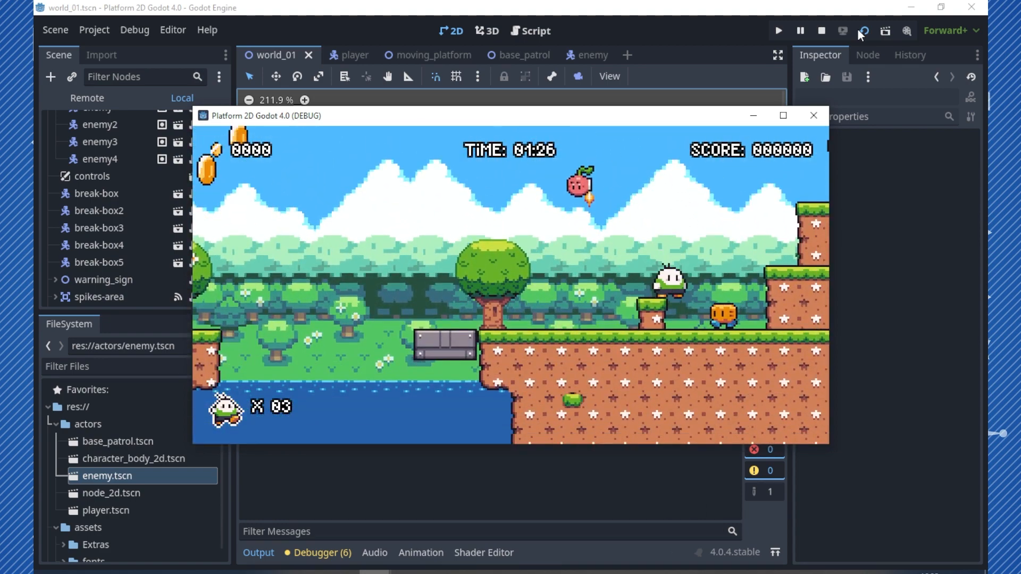
key("space")
key("Right")
key("Left")
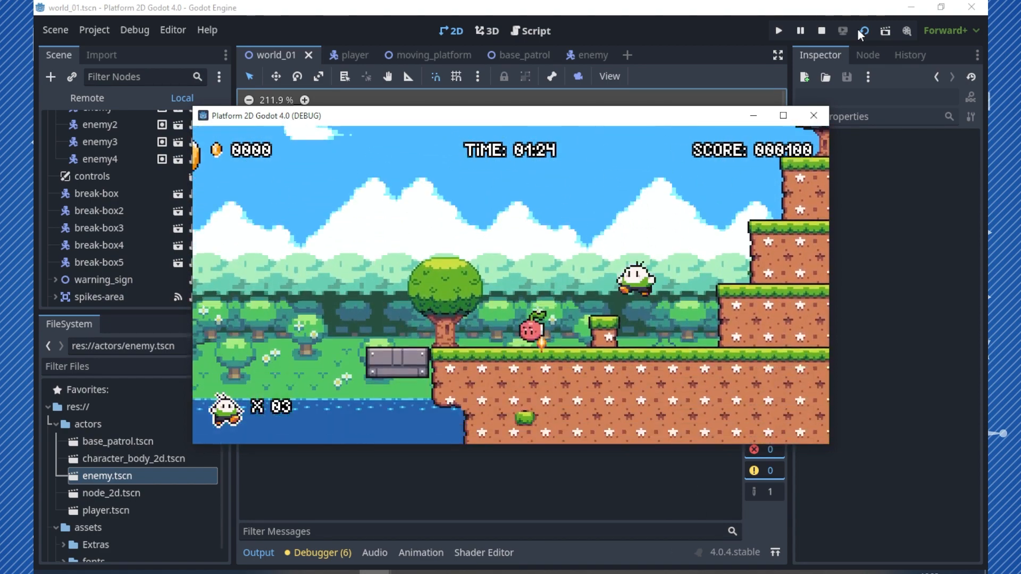
key("space")
key("Left")
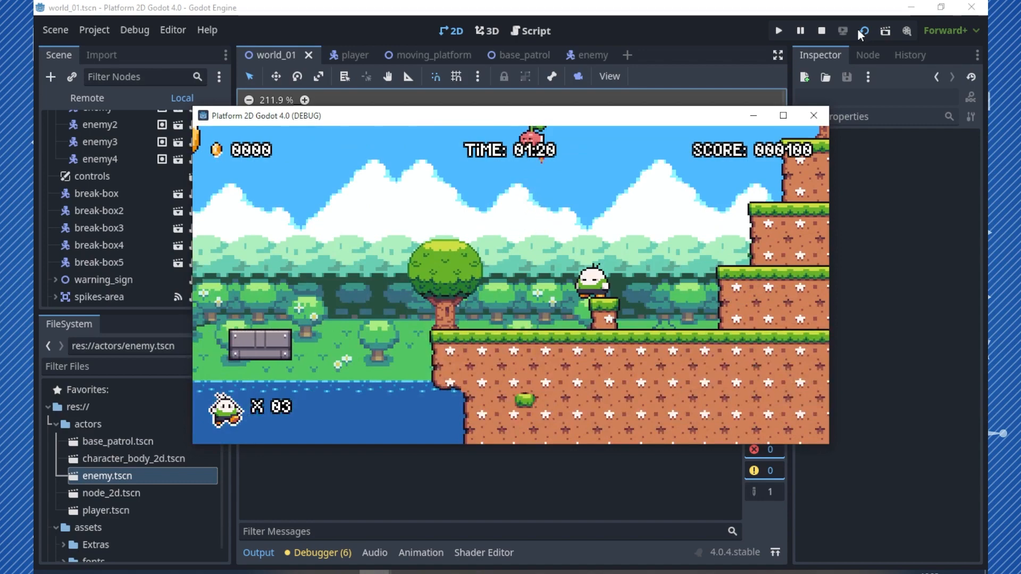
key("space")
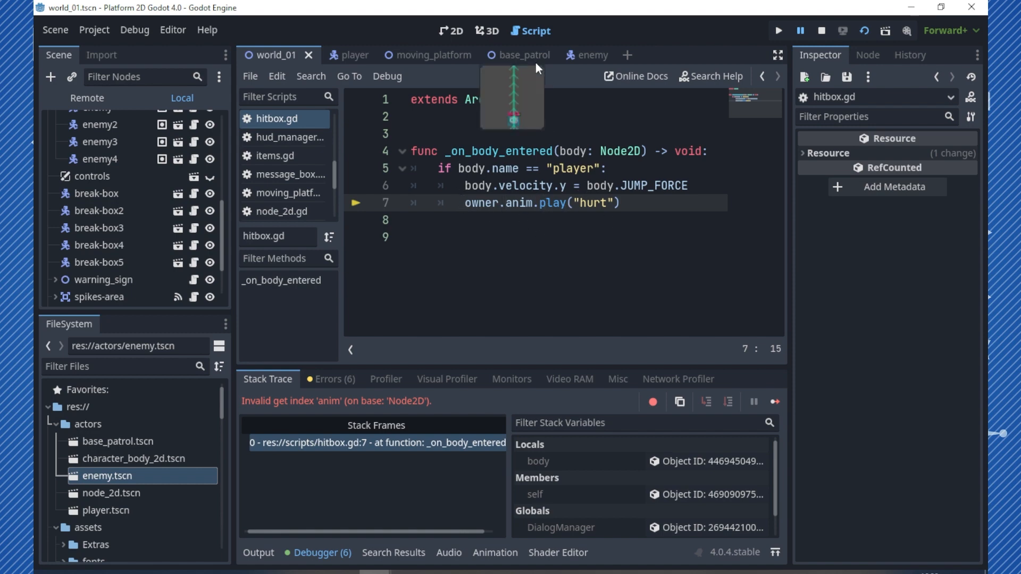
In hitbox.gd, replace owner with get_parent() in the line that plays the "hurt" animation, and stop the running game
left_click(517, 54)
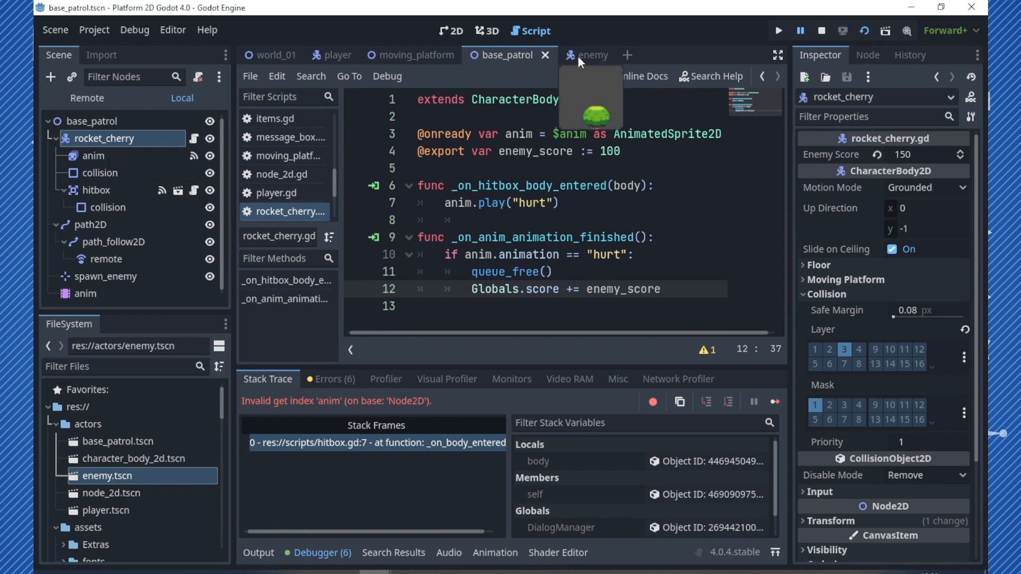
scroll(267, 177, "up", 2)
left_click(278, 123)
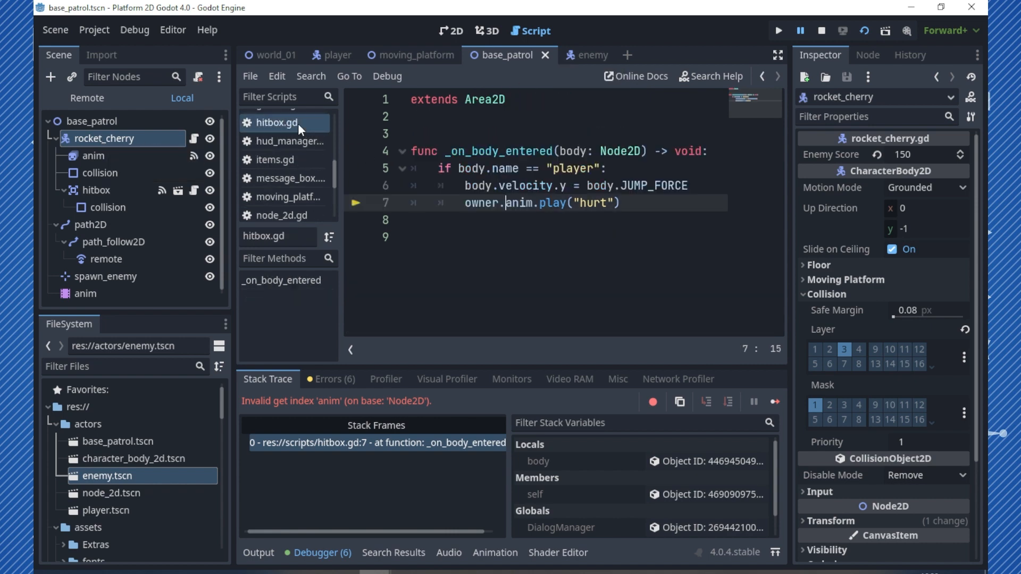
left_click(501, 203)
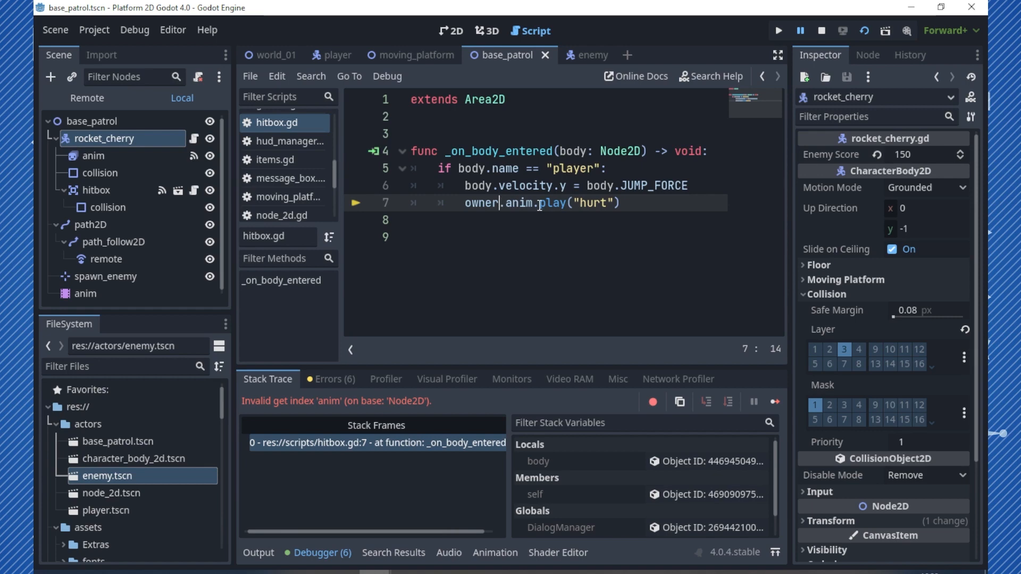
key("shift+Home")
type("get_pa")
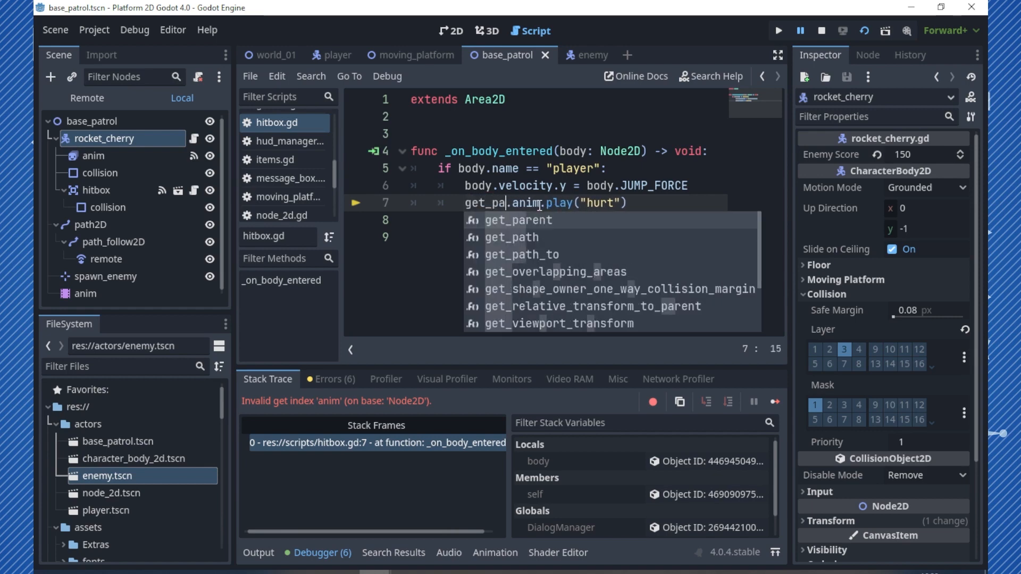
type("re")
key("Return")
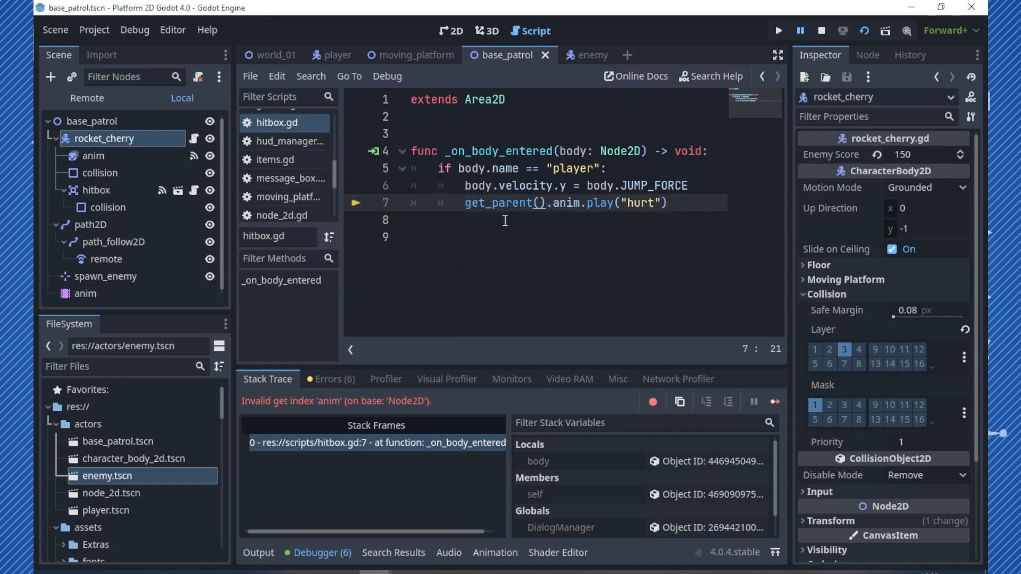
left_click(822, 32)
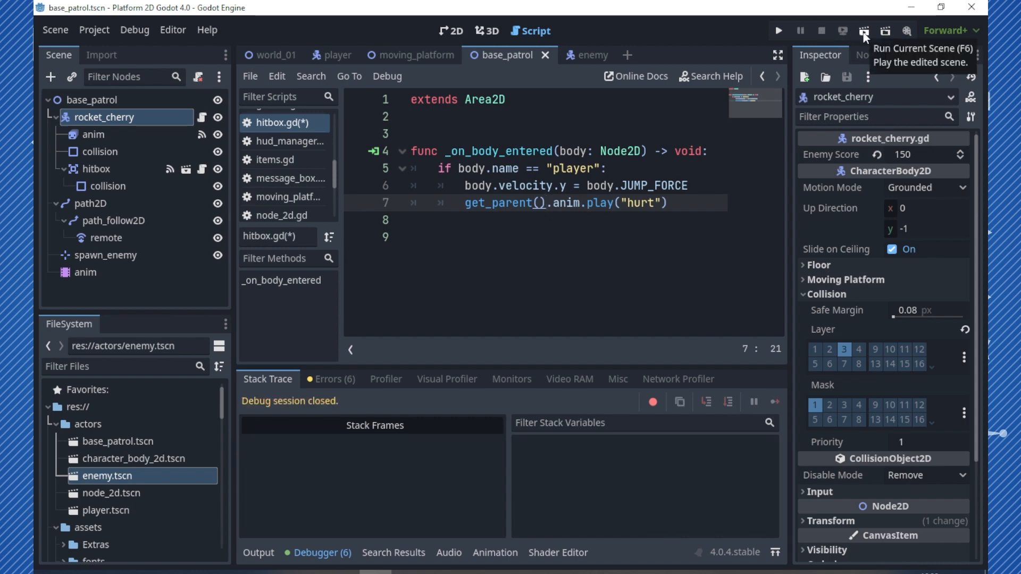
Run world_01 again and jump on the ground enemy and on rocket_cherry to check the hurt animation and score
left_click(281, 55)
key("F6")
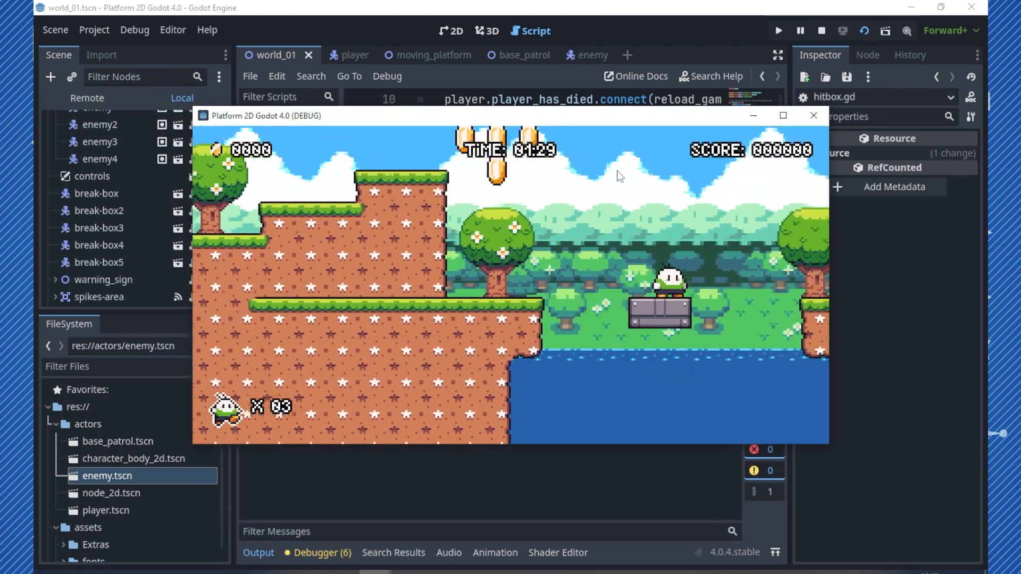
key("space")
key("Right")
key("Right")
key("space")
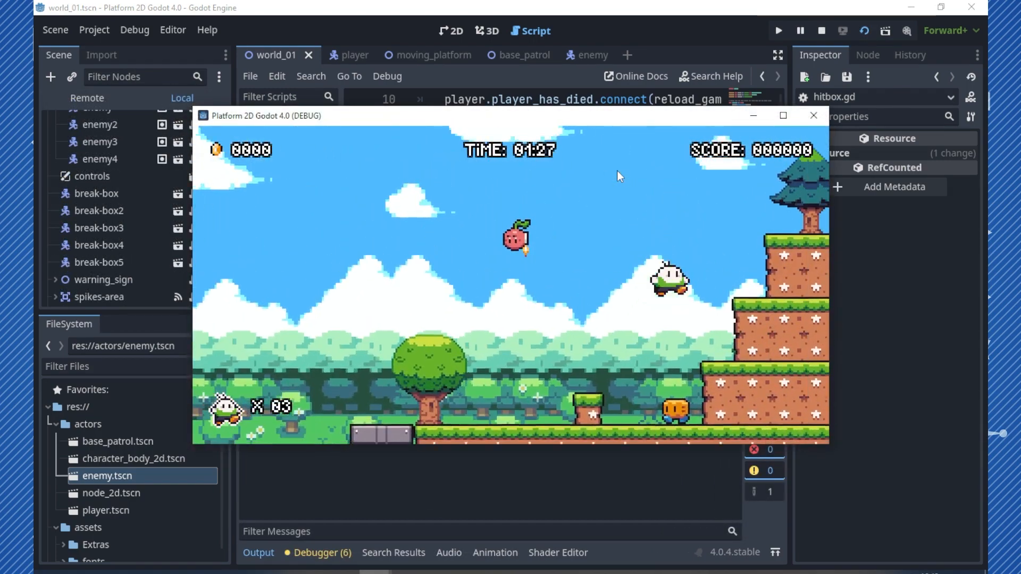
key("Left")
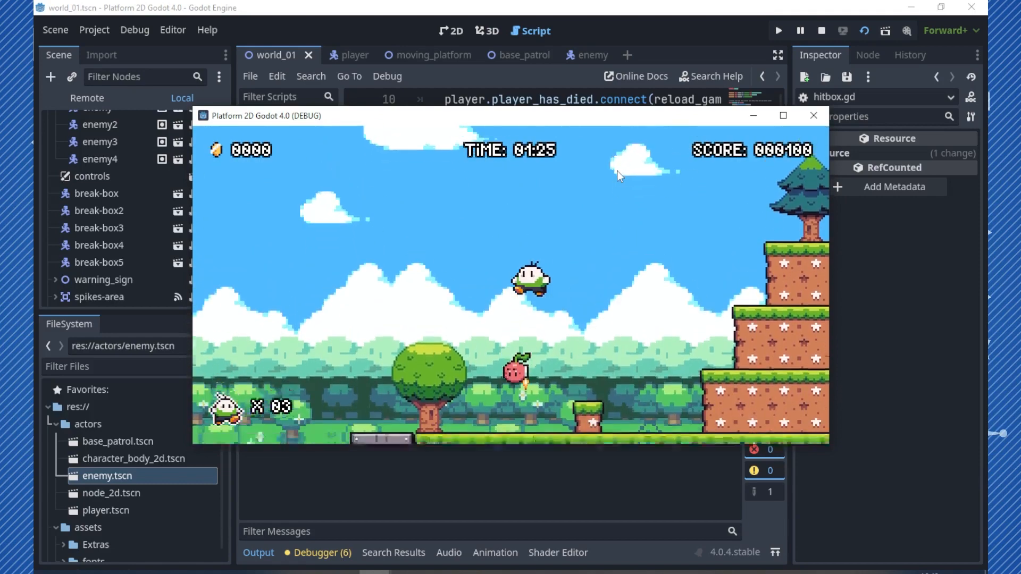
key("space")
key("Right")
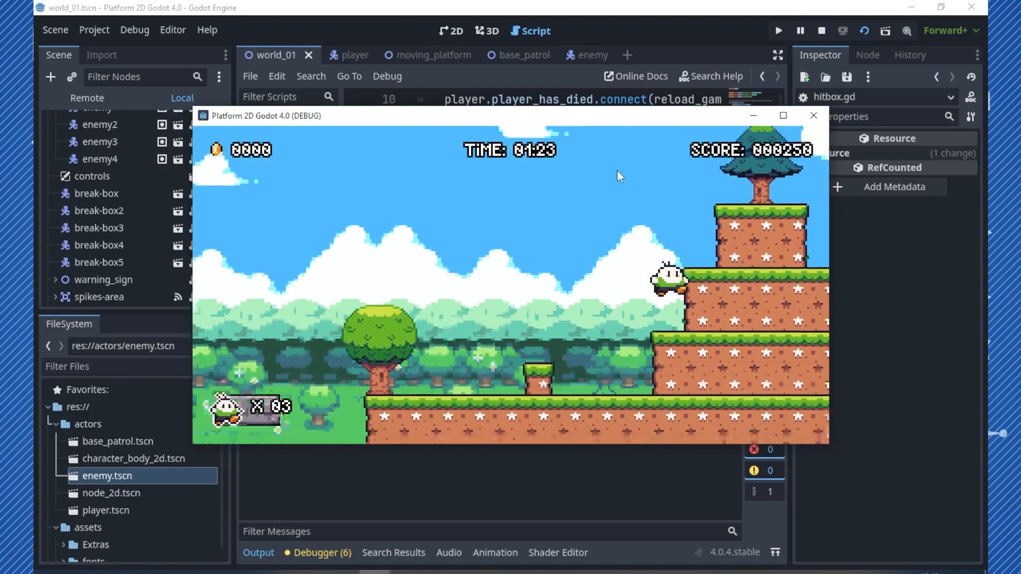
key("space")
key("Left")
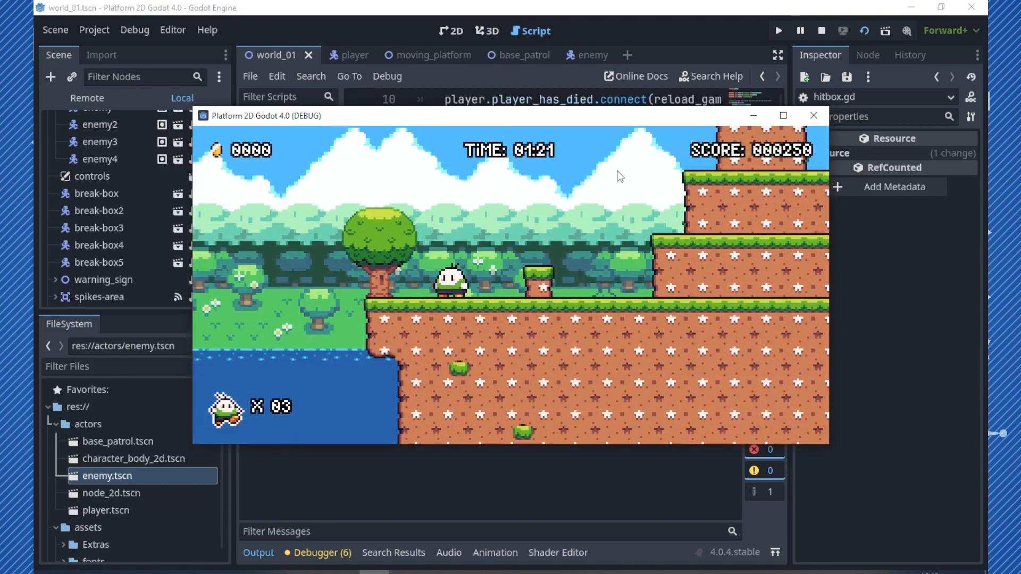
key("Right")
key("Left")
key("space")
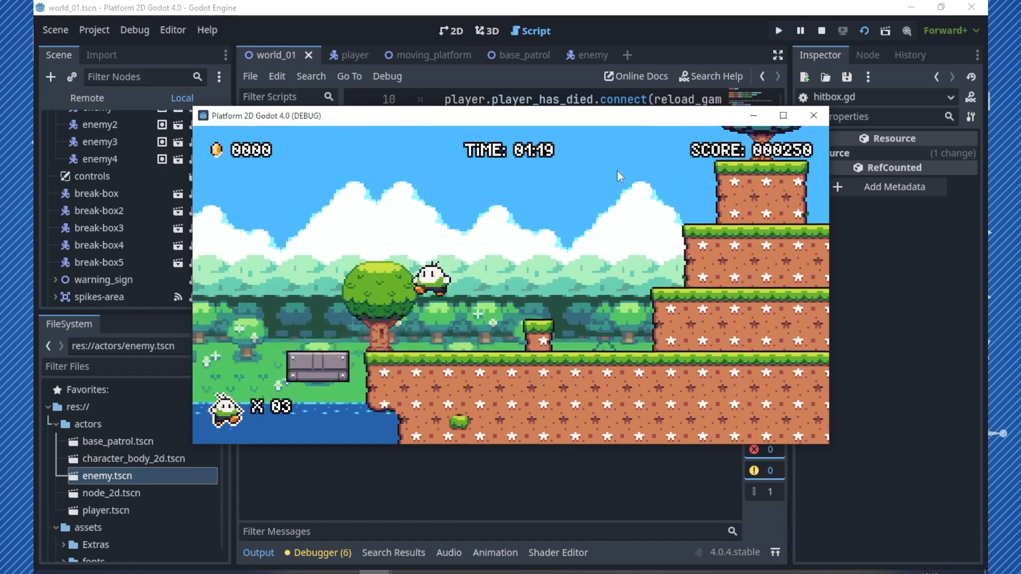
key("Left")
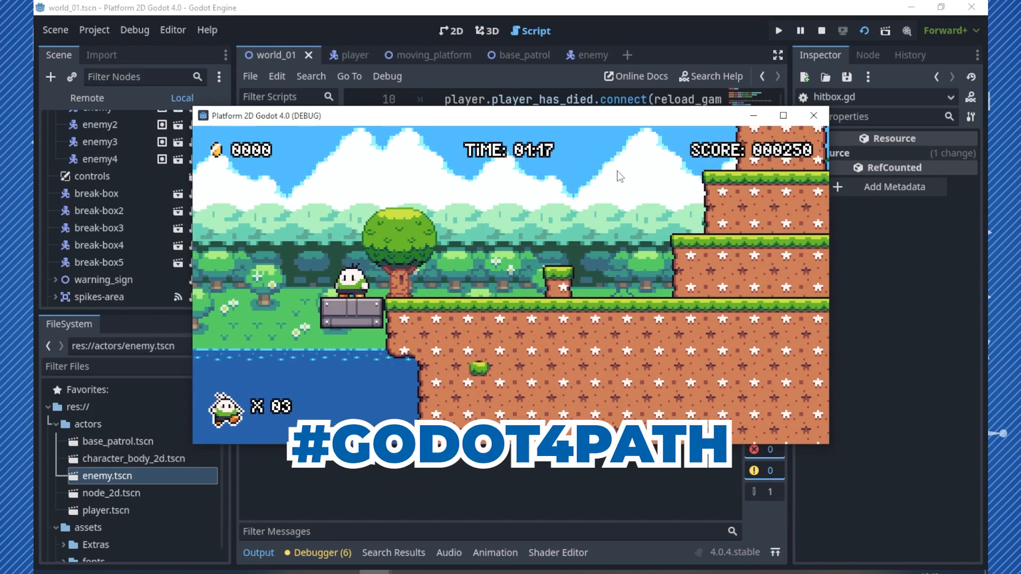
key("space")
key("Right")
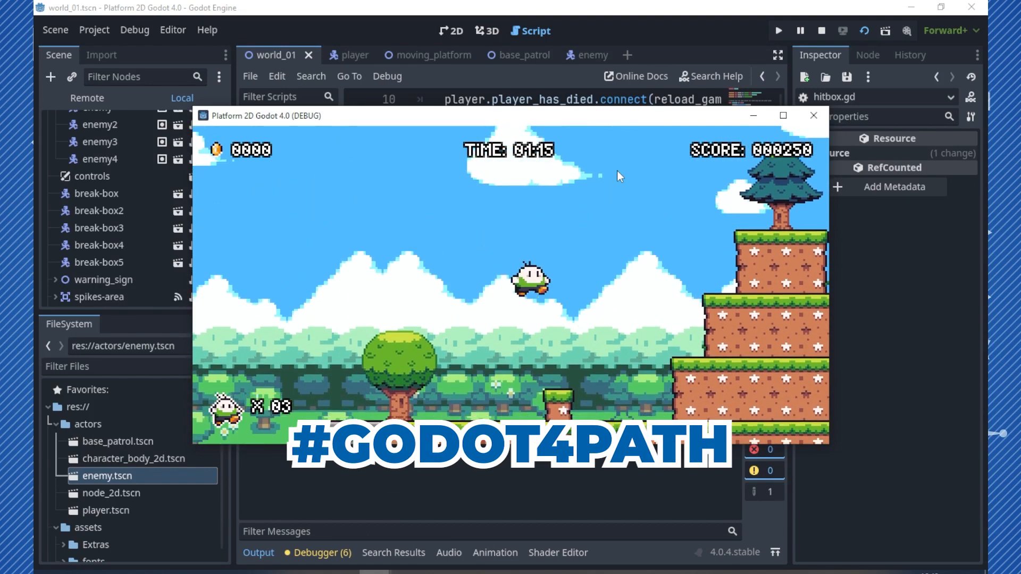
Move the player over the stepped hill and the ground gaps beyond it, and return to the moving platform at the water
key("Right")
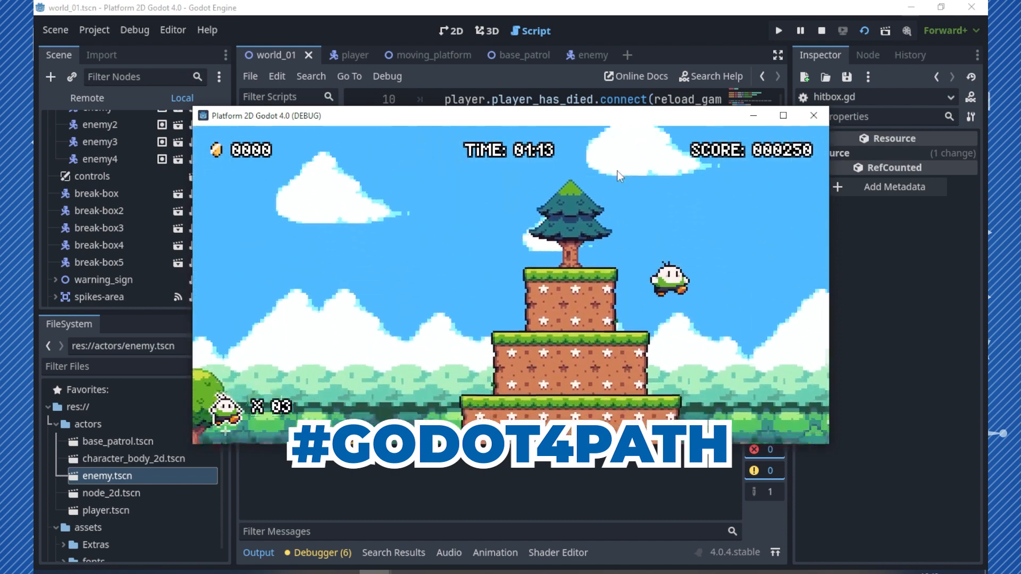
key("space")
key("Right")
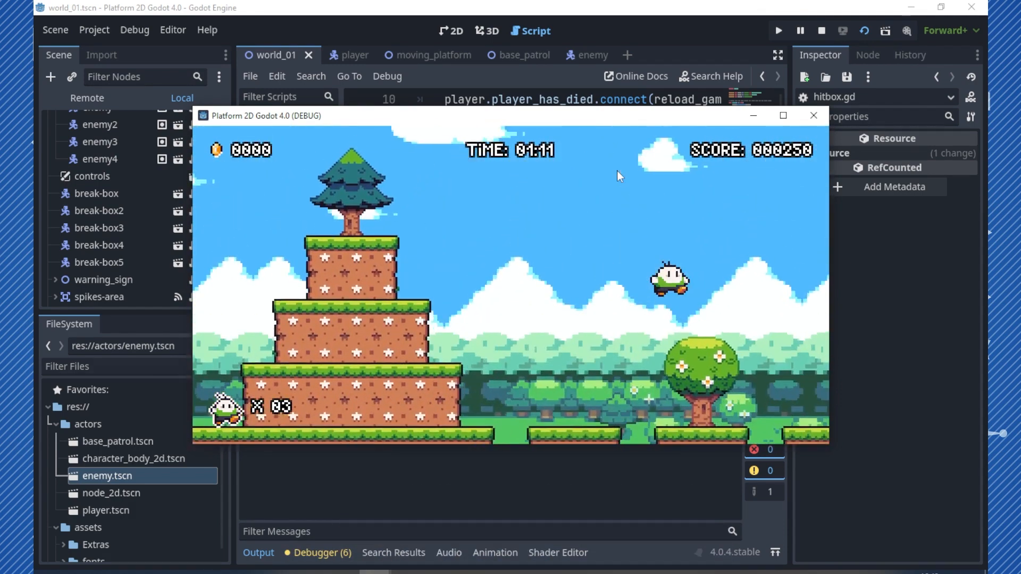
key("space")
key("Right")
key("space")
key("Right")
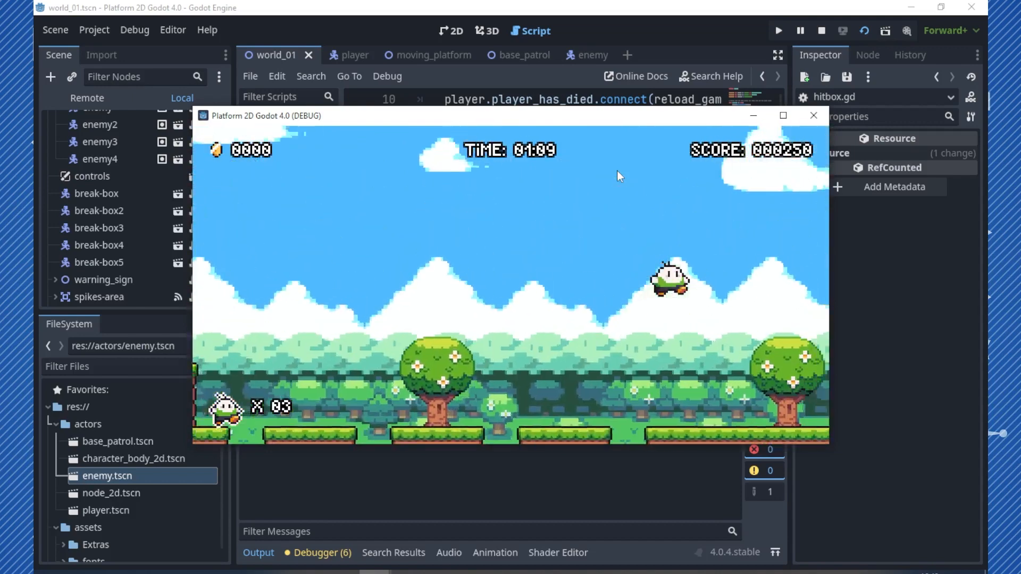
key("Left")
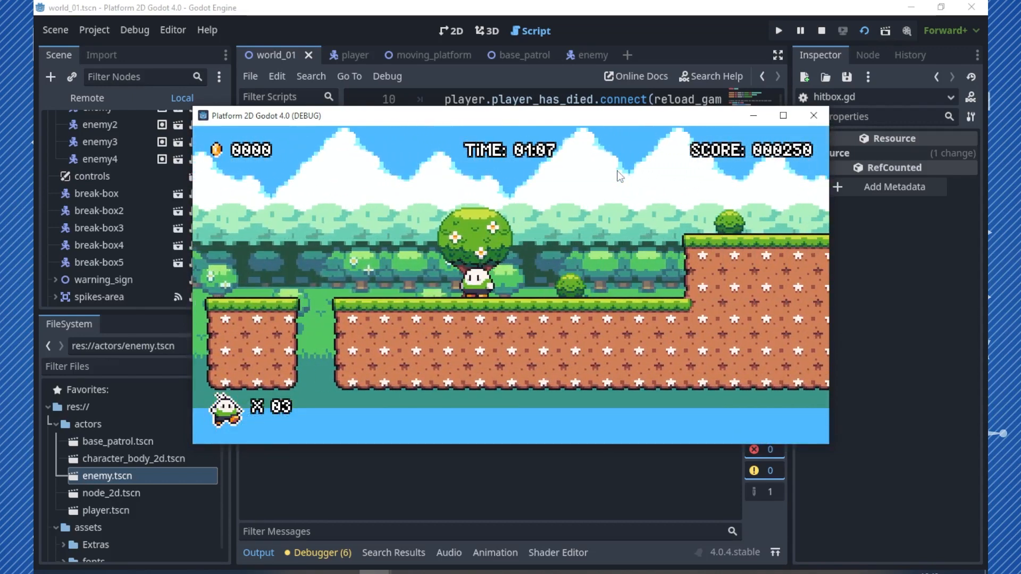
key("space")
key("Left")
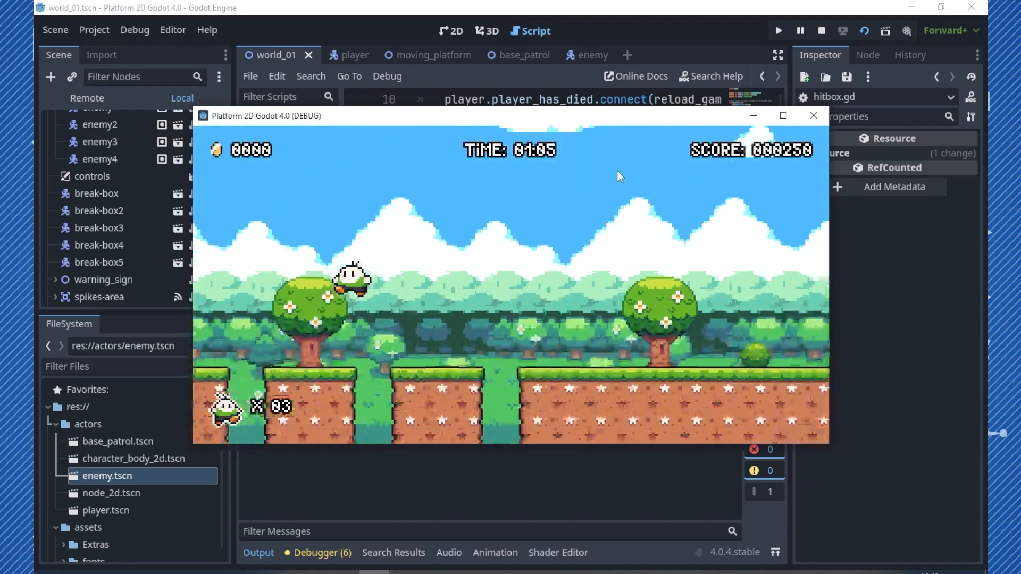
key("space")
key("Left")
key("space")
key("Left")
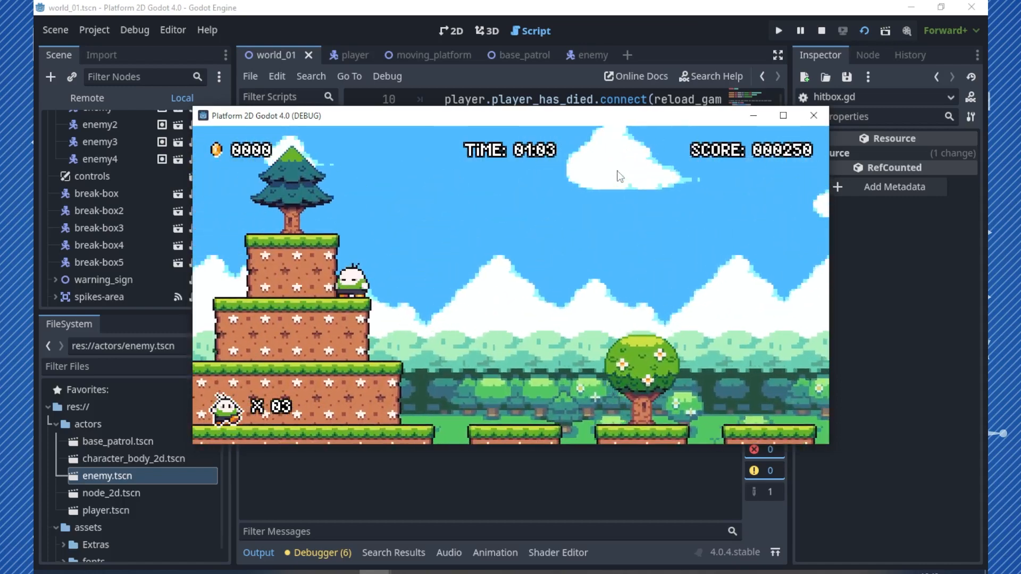
key("space")
key("space")
key("Left")
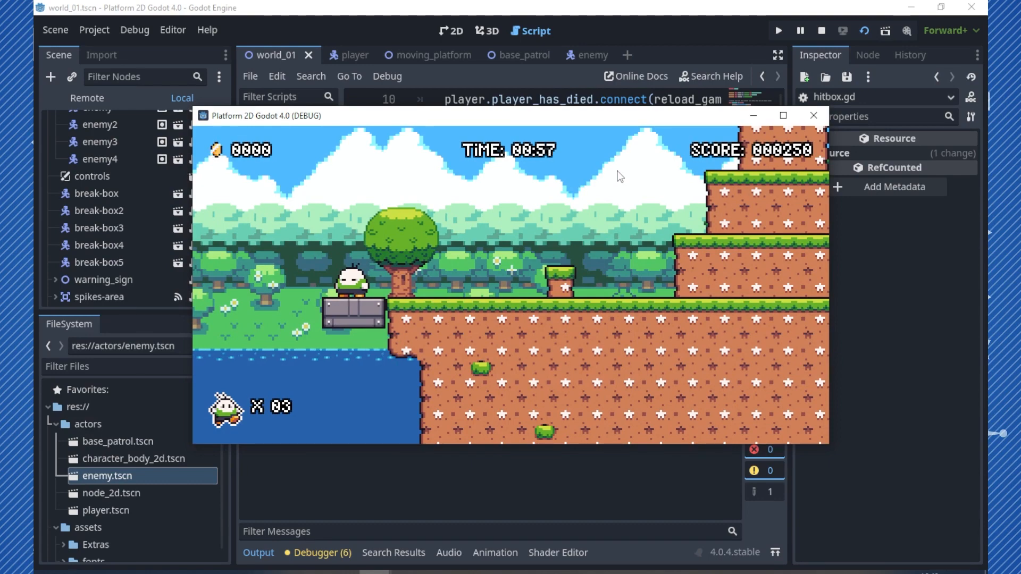
Collect coins while travelling back across the level's platforms, and open the dialogue of the sign on the floating platform
key("Left")
key("space")
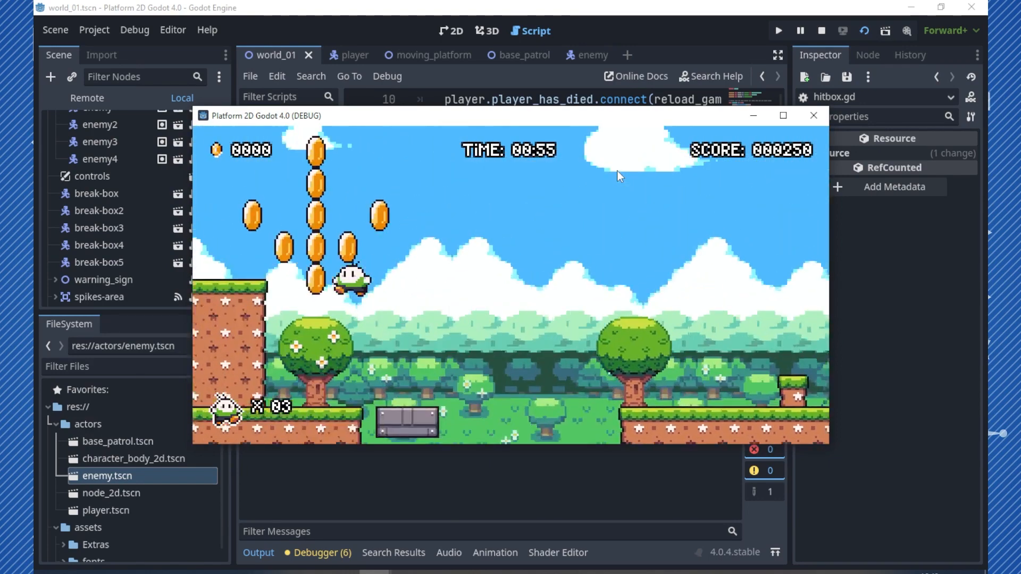
key("Left")
key("space")
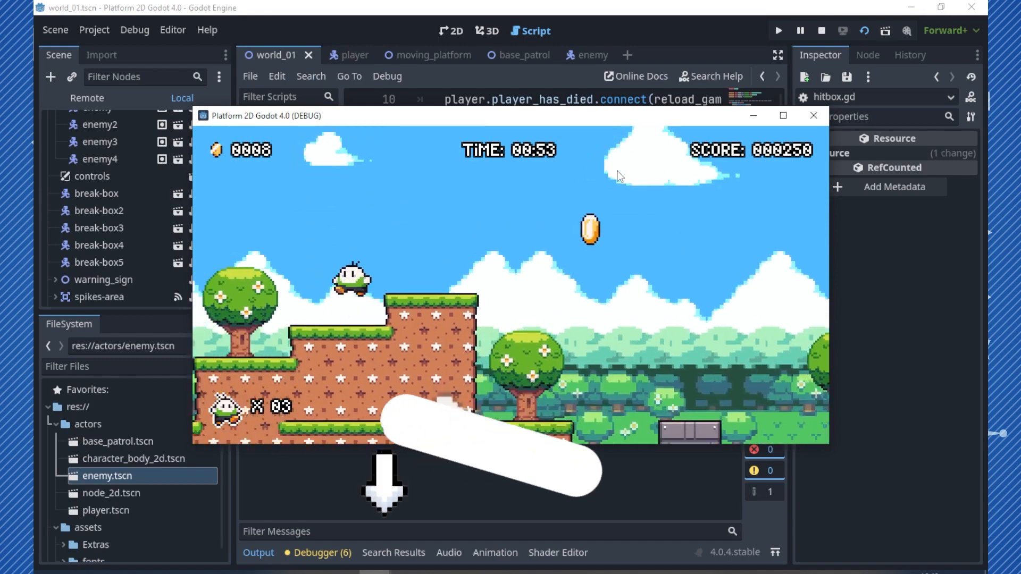
key("Left")
key("space")
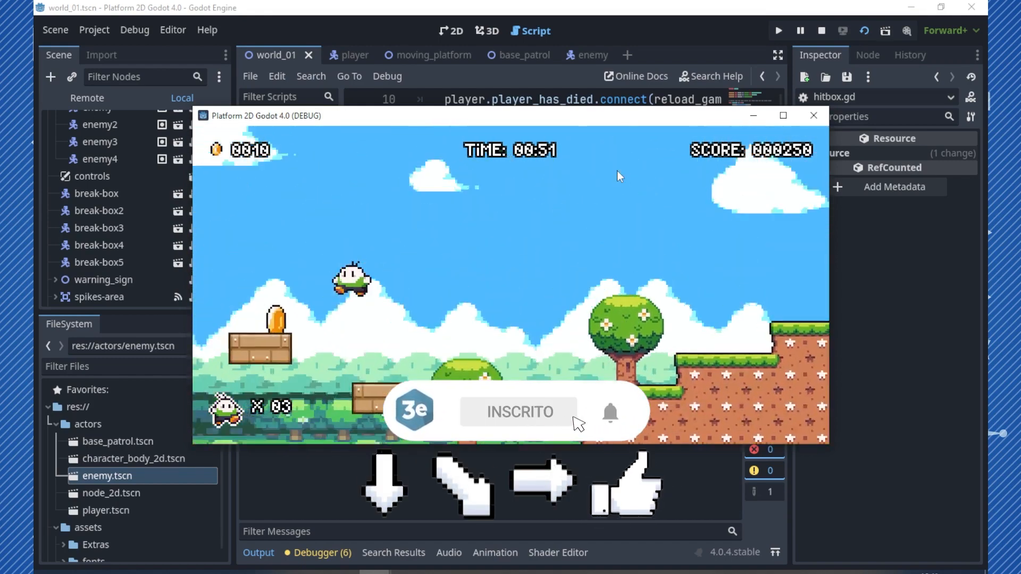
key("Left")
key("space")
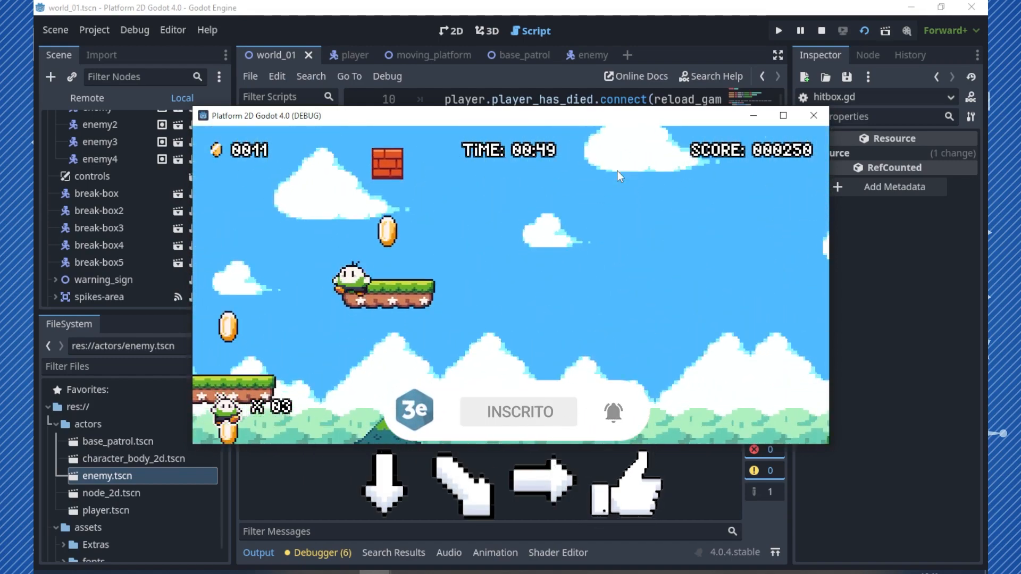
key("Left")
key("space")
key("space")
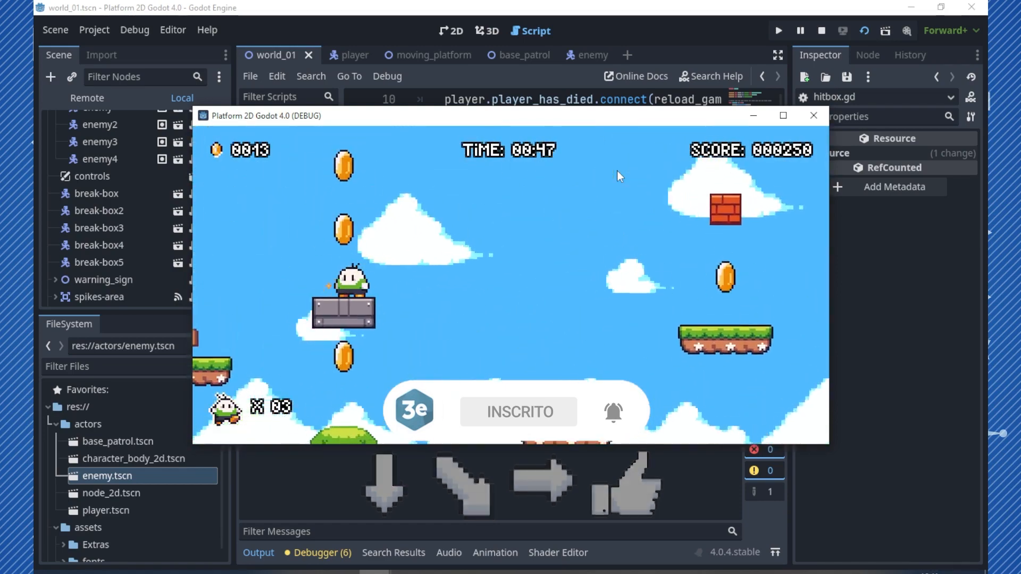
key("Left")
key("space")
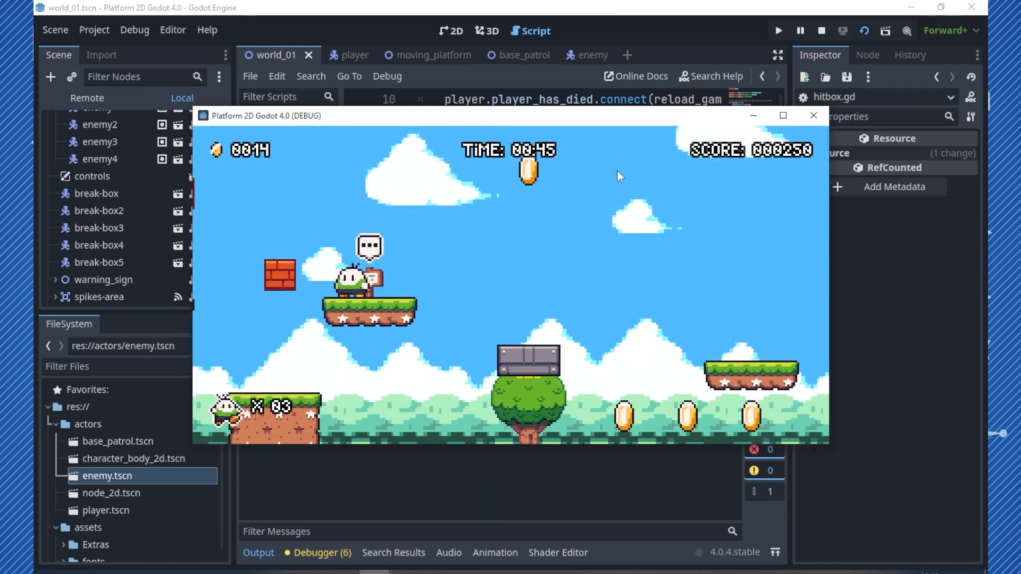
key("e")
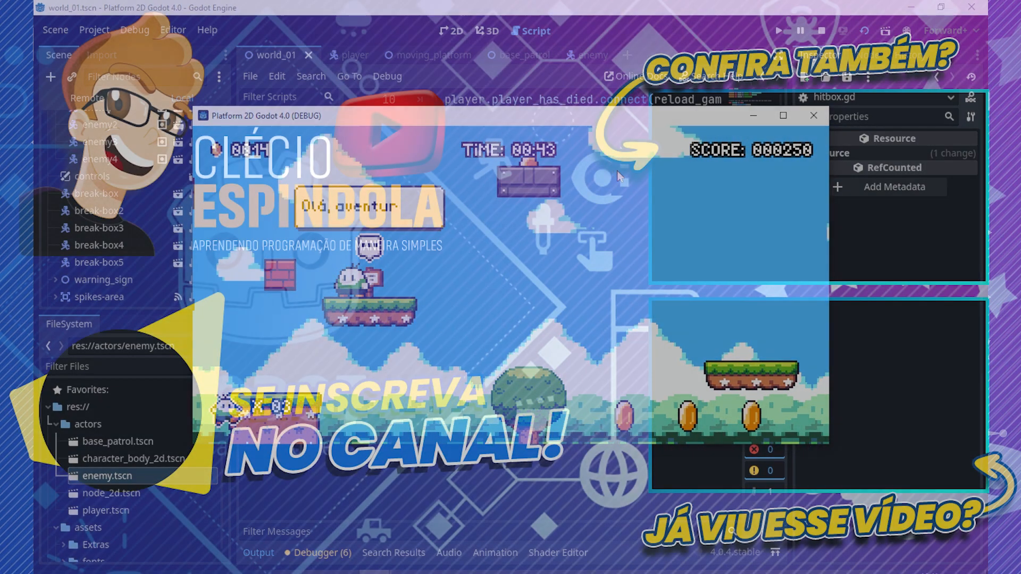